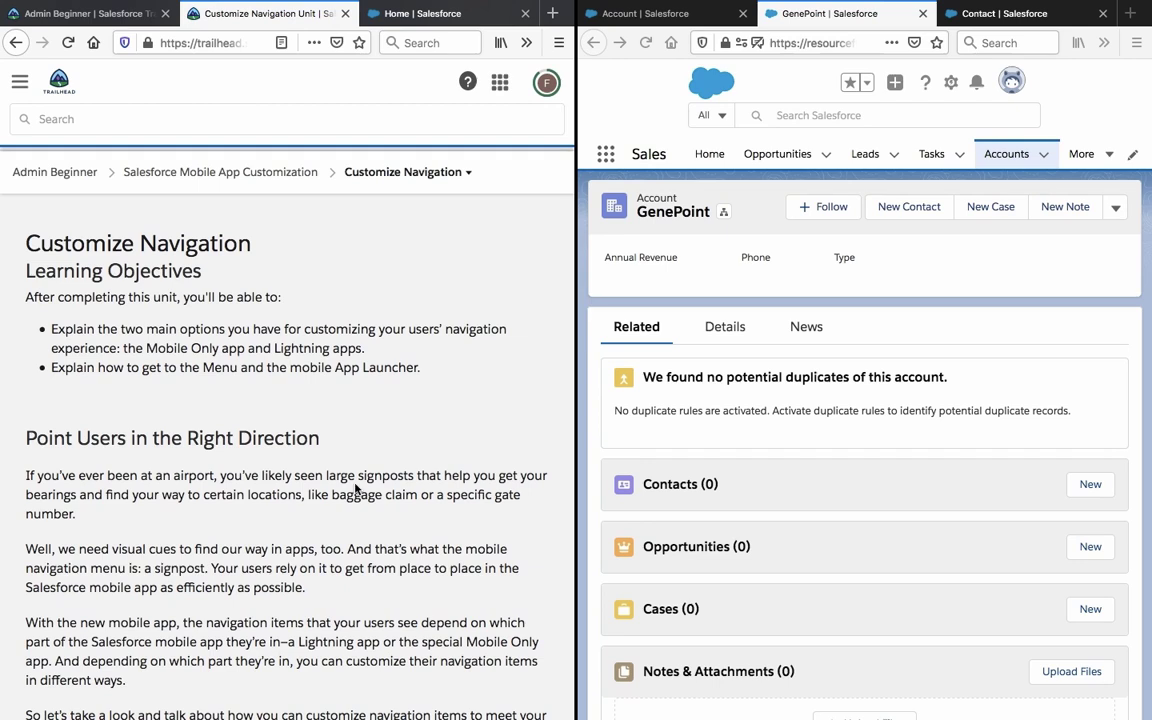
- Read the Learning Objectives and the "Point Users in the Right Direction" section of the Customize Navigation unit
{"action": "scroll", "coordinate": [355, 488], "scroll_direction": "down", "scroll_amount": 3}
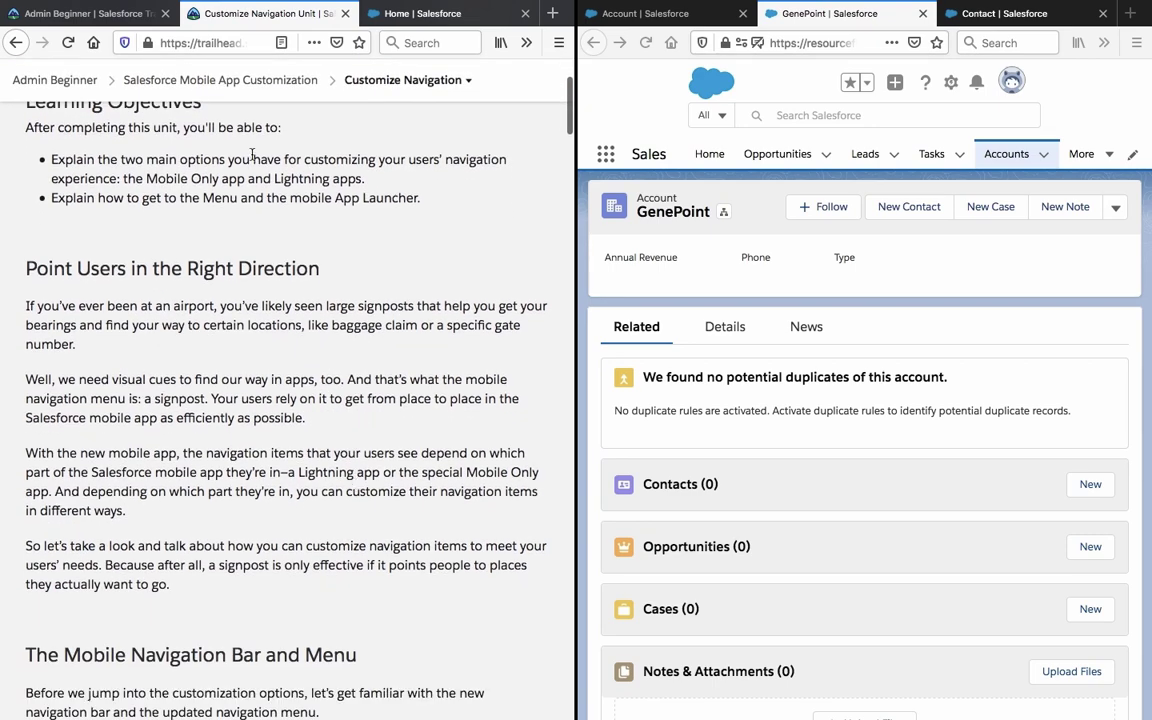
{"action": "triple_click", "coordinate": [252, 158]}
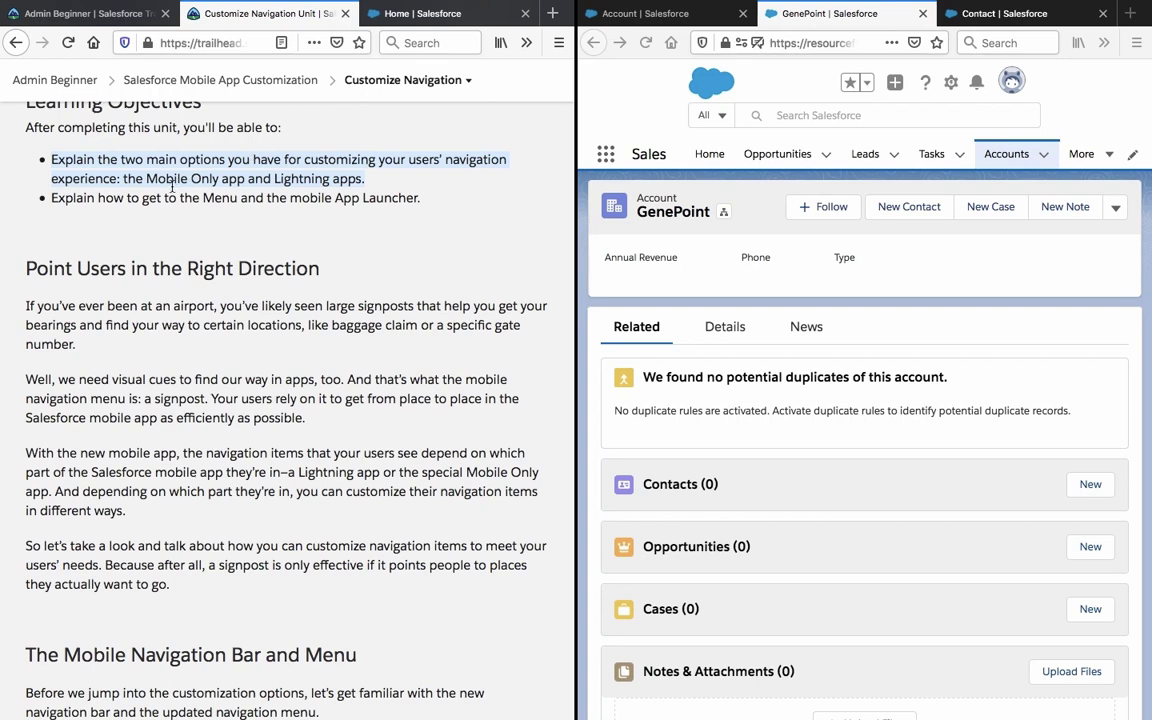
{"action": "triple_click", "coordinate": [157, 200]}
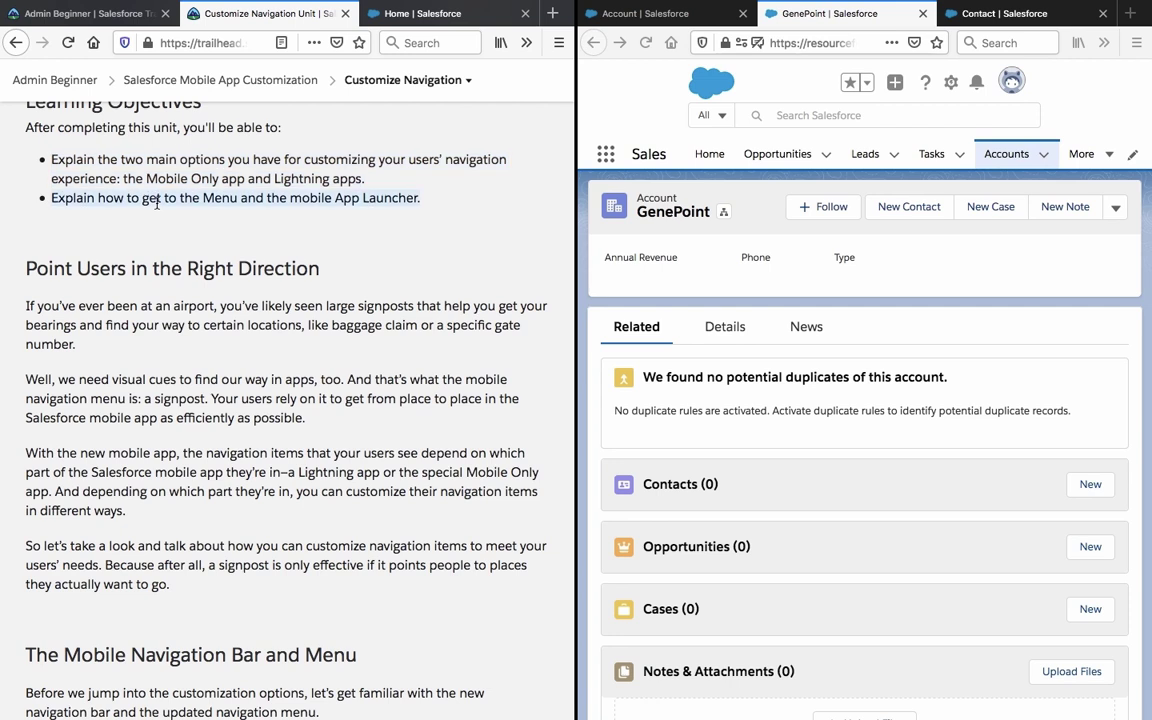
{"action": "triple_click", "coordinate": [145, 271]}
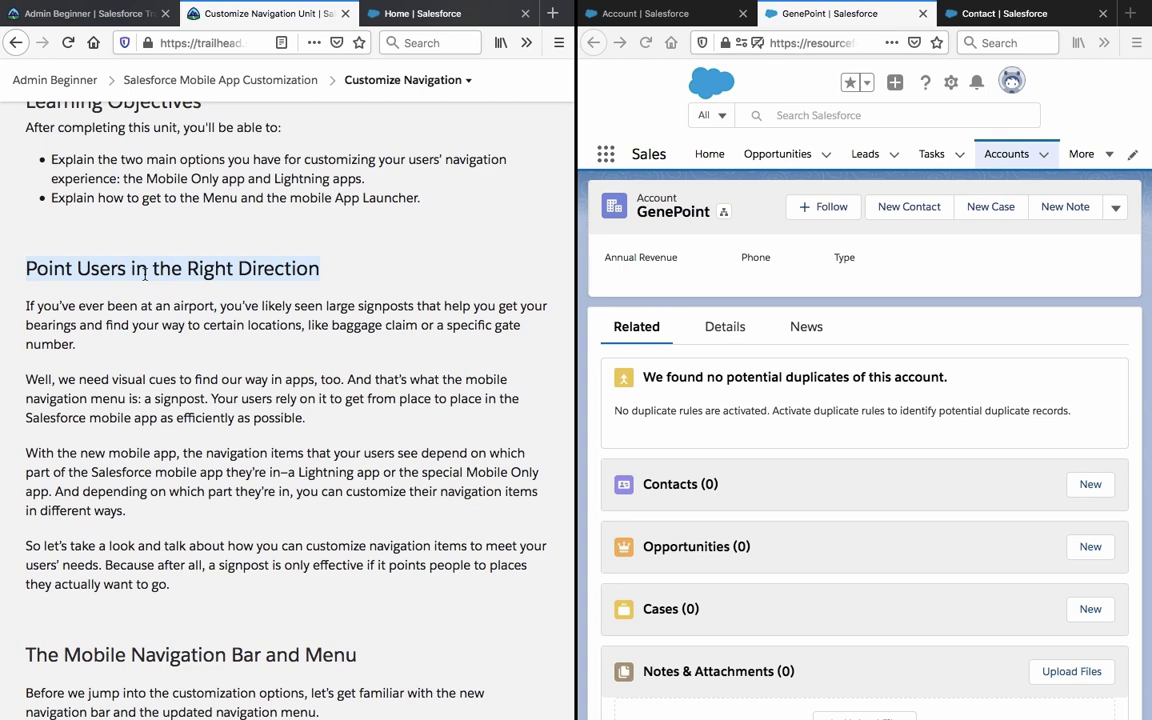
{"action": "scroll", "coordinate": [145, 272], "scroll_direction": "down", "scroll_amount": 1}
{"action": "triple_click", "coordinate": [145, 275]}
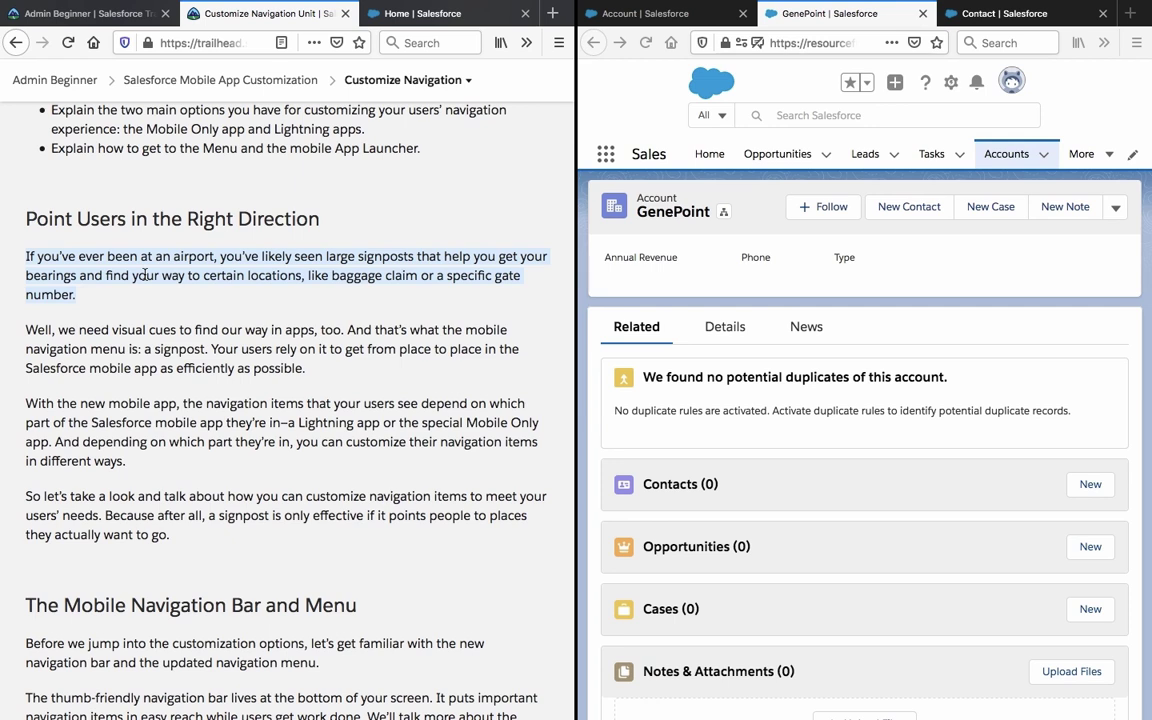
{"action": "left_click", "coordinate": [145, 275]}
{"action": "scroll", "coordinate": [145, 275], "scroll_direction": "down", "scroll_amount": 2}
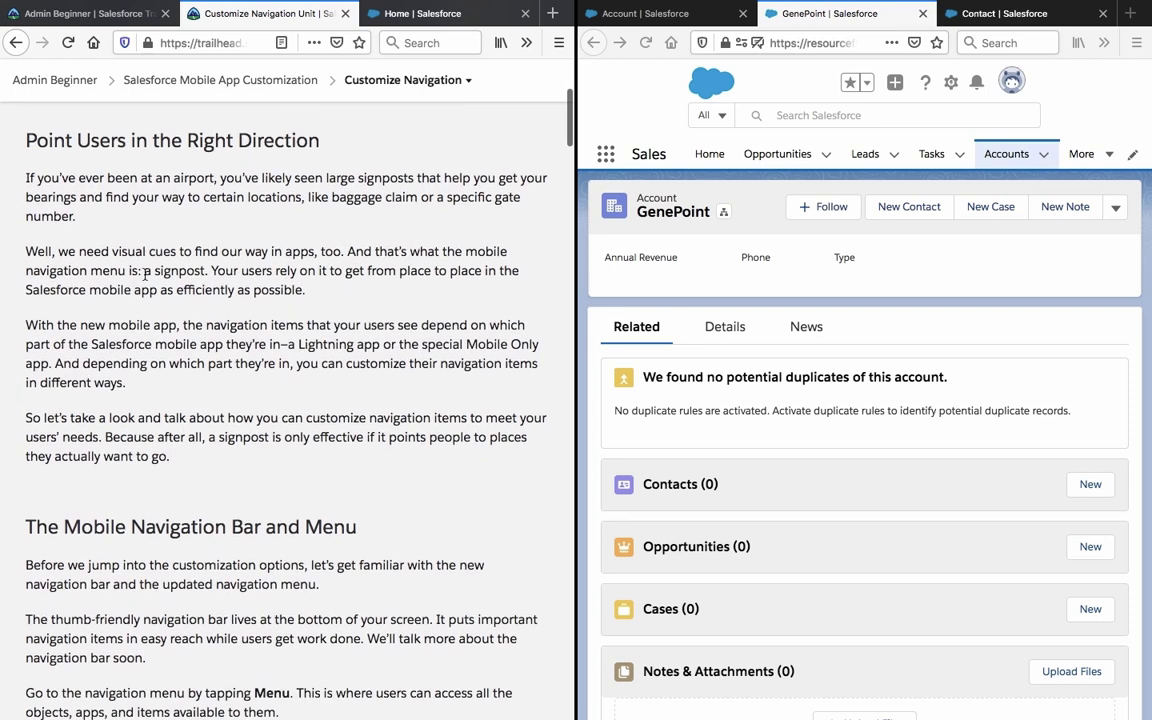
{"action": "triple_click", "coordinate": [145, 275]}
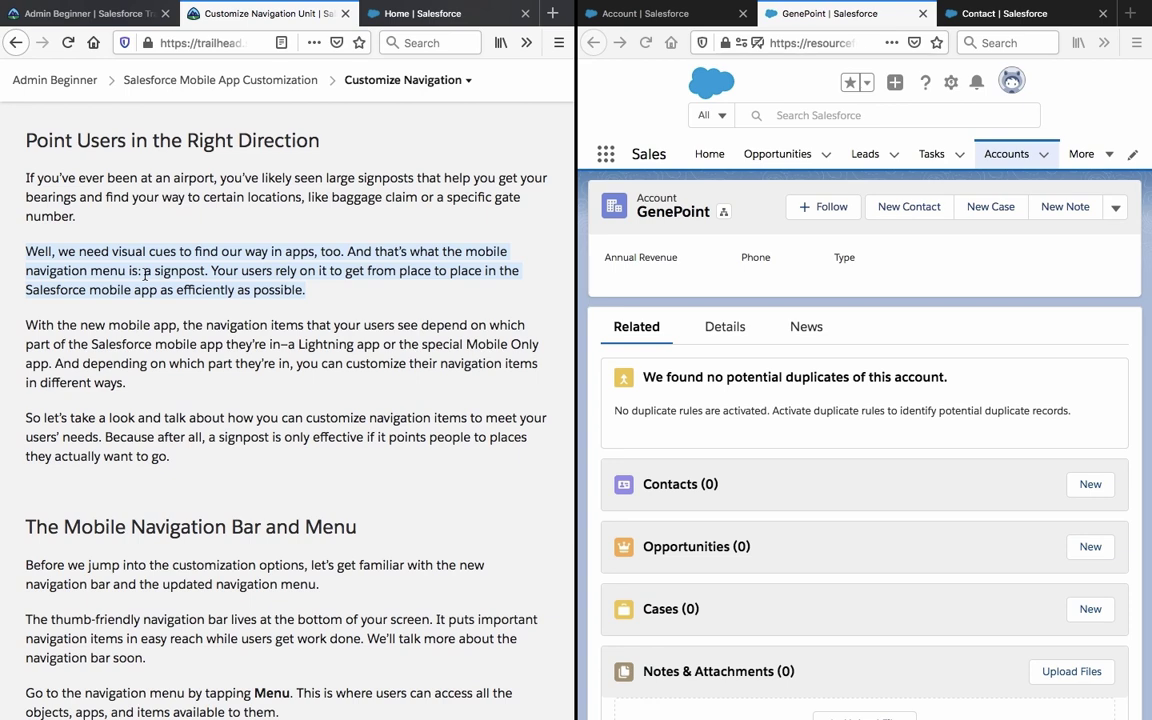
{"action": "scroll", "coordinate": [145, 275], "scroll_direction": "down", "scroll_amount": 1}
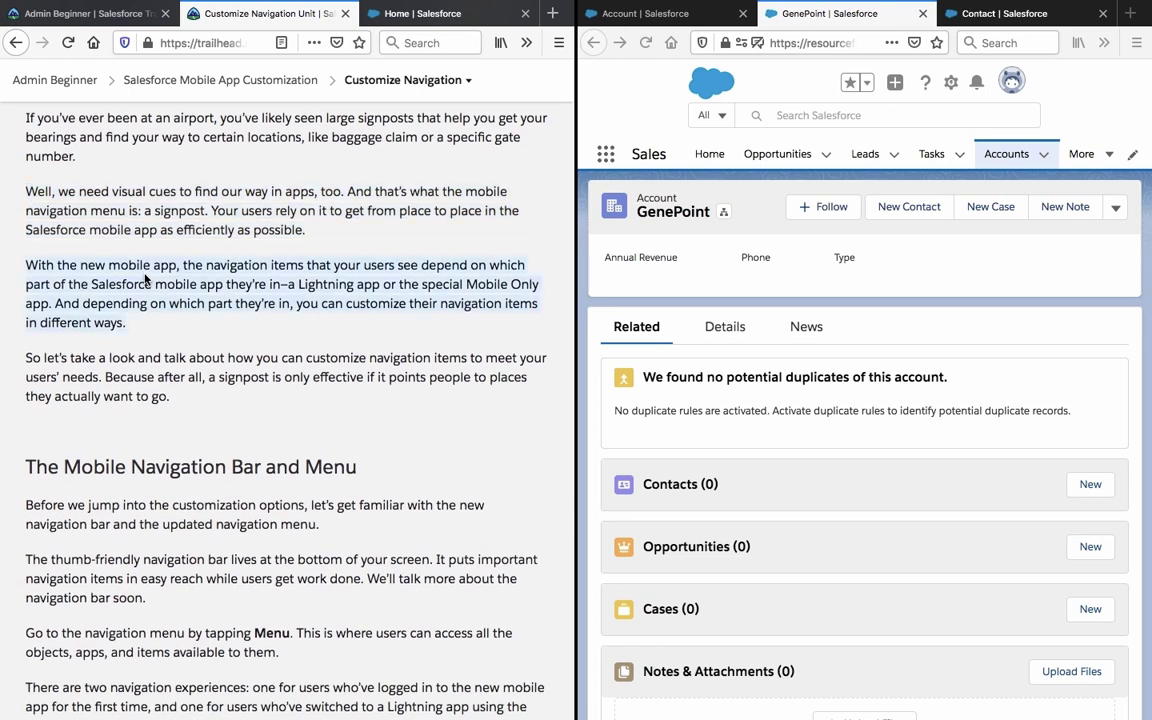
{"action": "scroll", "coordinate": [145, 278], "scroll_direction": "down", "scroll_amount": 1}
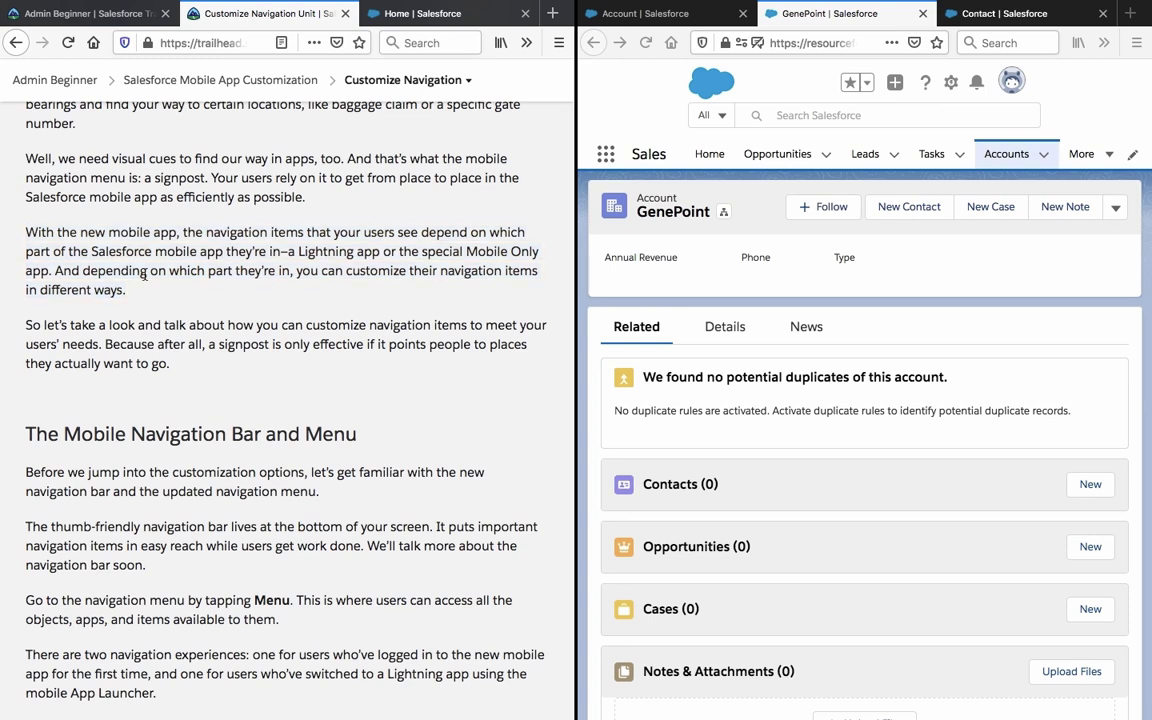
{"action": "scroll", "coordinate": [145, 275], "scroll_direction": "down", "scroll_amount": 1}
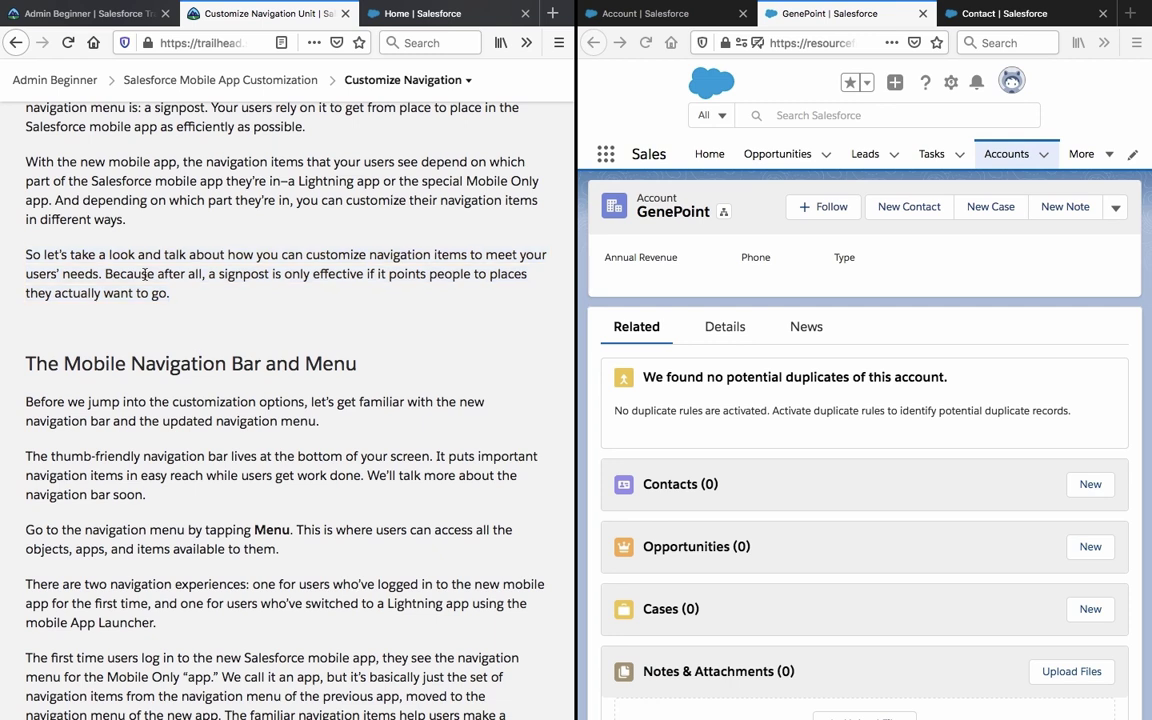
- Read the opening paragraphs of "The Mobile Navigation Bar and Menu" about the navigation bar and the navigation menu
{"action": "scroll", "coordinate": [145, 274], "scroll_direction": "down", "scroll_amount": 3}
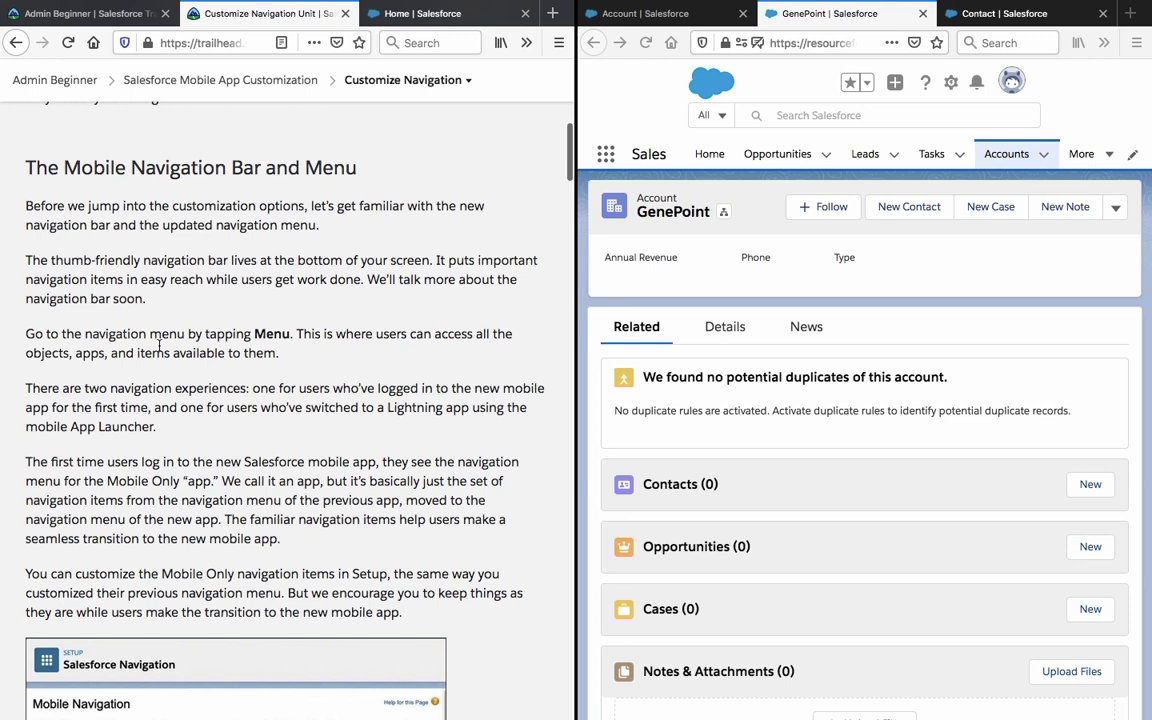
{"action": "scroll", "coordinate": [159, 349], "scroll_direction": "down", "scroll_amount": 1}
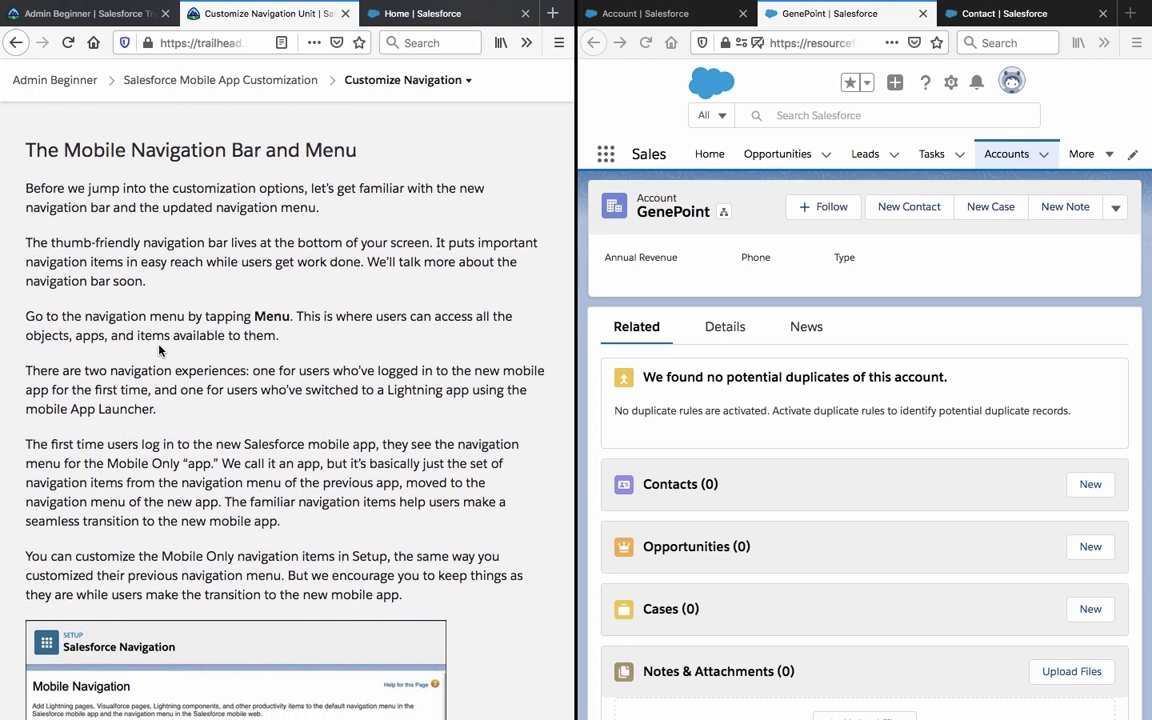
{"action": "scroll", "coordinate": [159, 349], "scroll_direction": "down", "scroll_amount": 3}
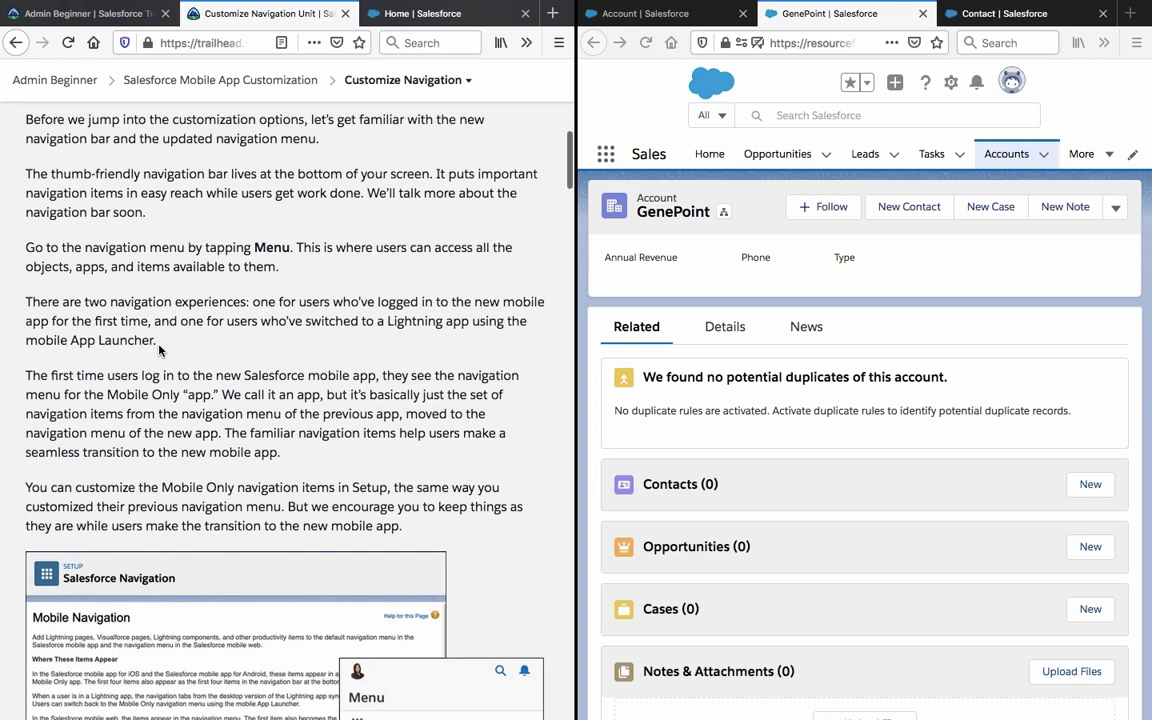
{"action": "scroll", "coordinate": [158, 349], "scroll_direction": "up", "scroll_amount": 1}
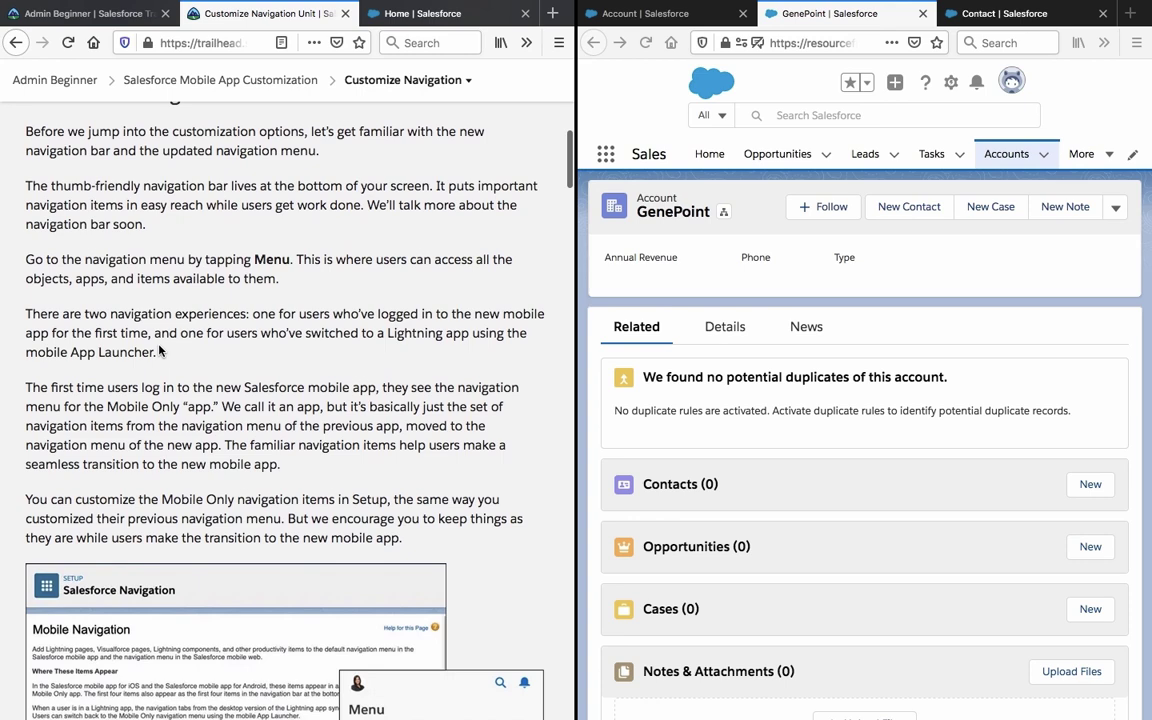
{"action": "scroll", "coordinate": [158, 349], "scroll_direction": "down", "scroll_amount": 1}
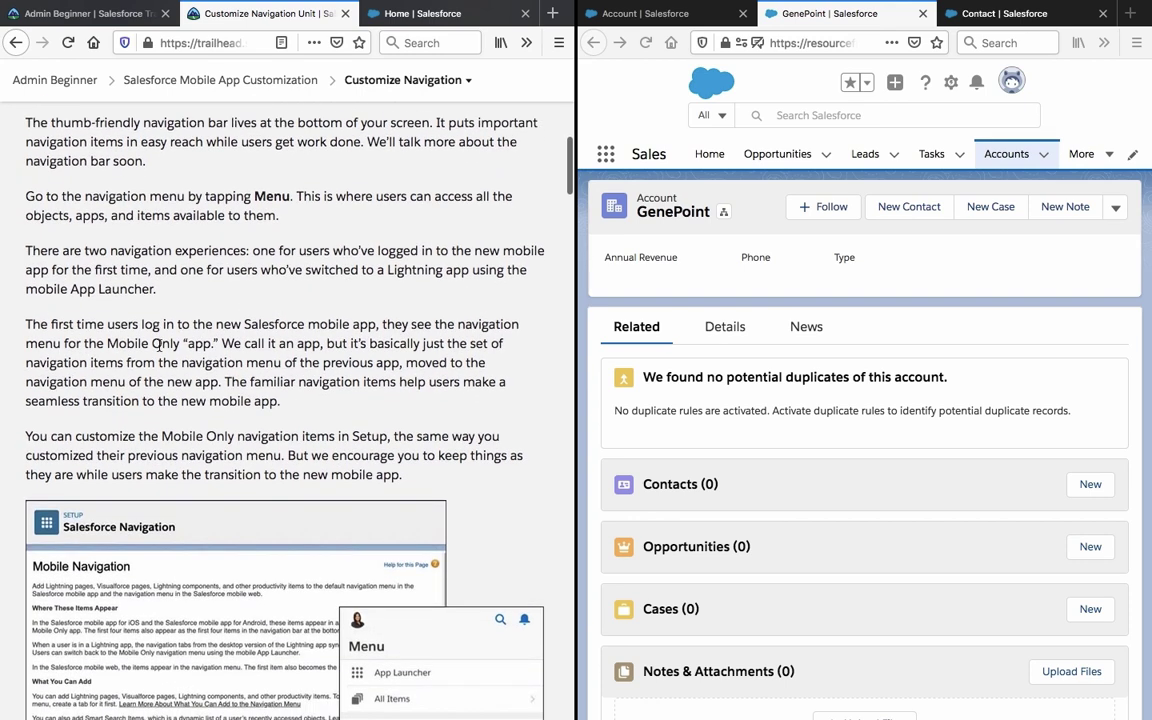
{"action": "scroll", "coordinate": [158, 343], "scroll_direction": "down", "scroll_amount": 1}
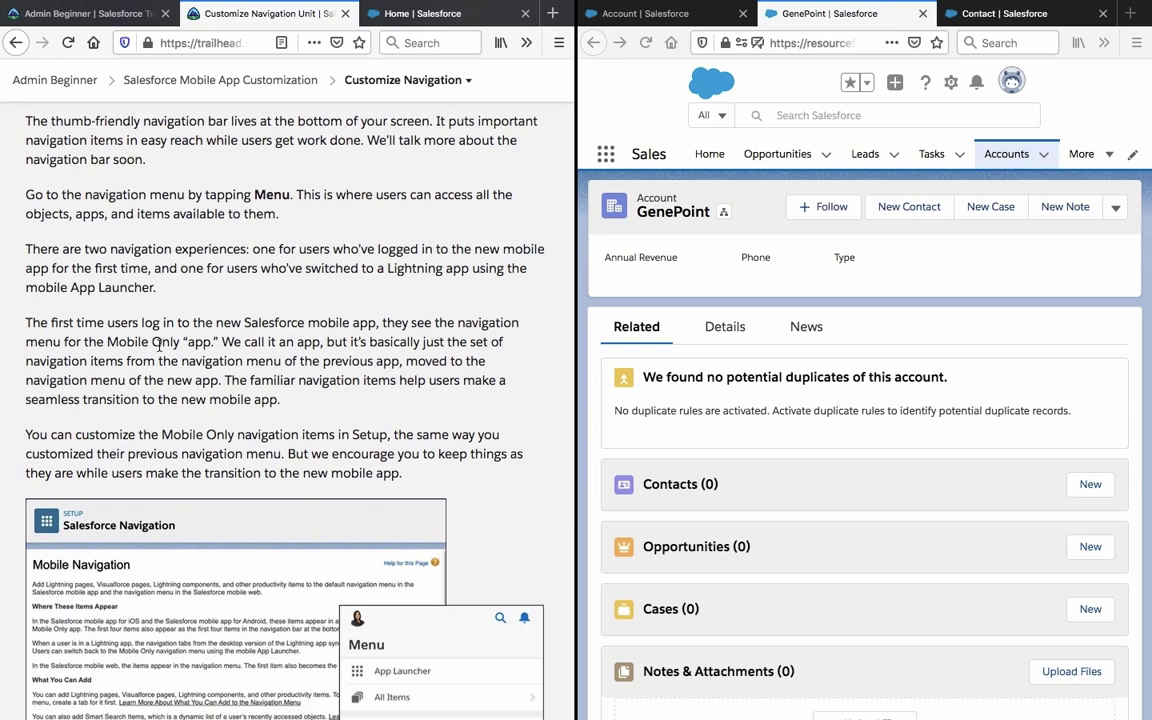
{"action": "scroll", "coordinate": [158, 343], "scroll_direction": "down", "scroll_amount": 2}
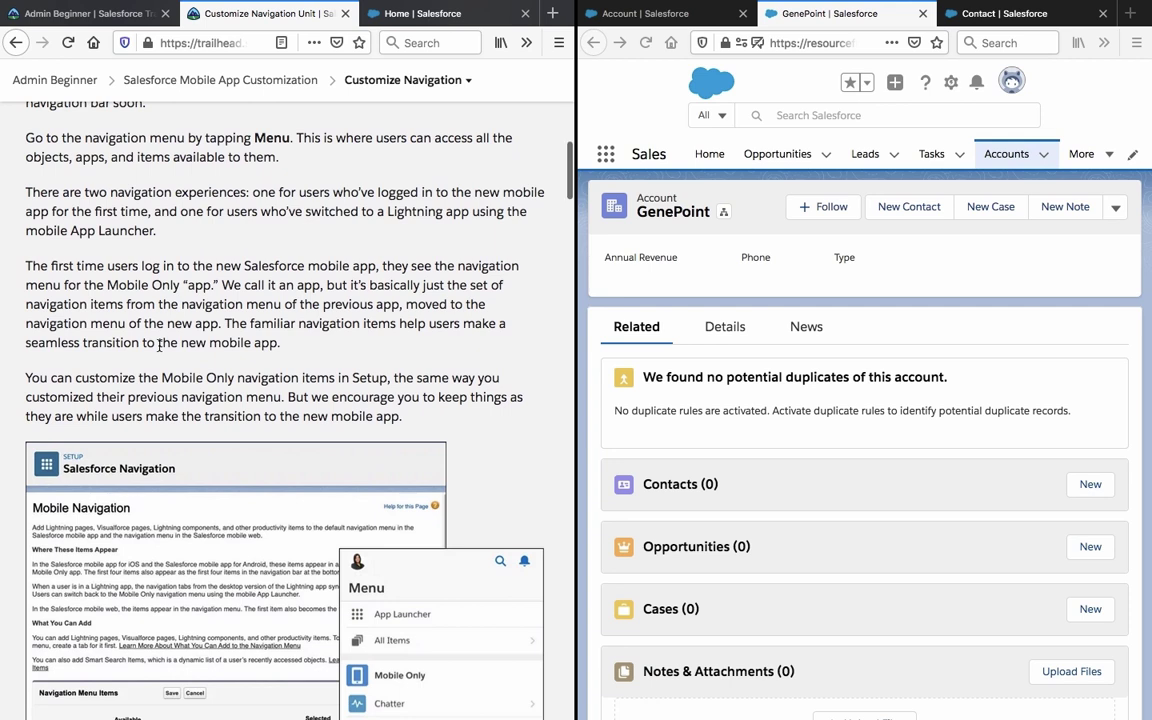
{"action": "scroll", "coordinate": [158, 345], "scroll_direction": "down", "scroll_amount": 1}
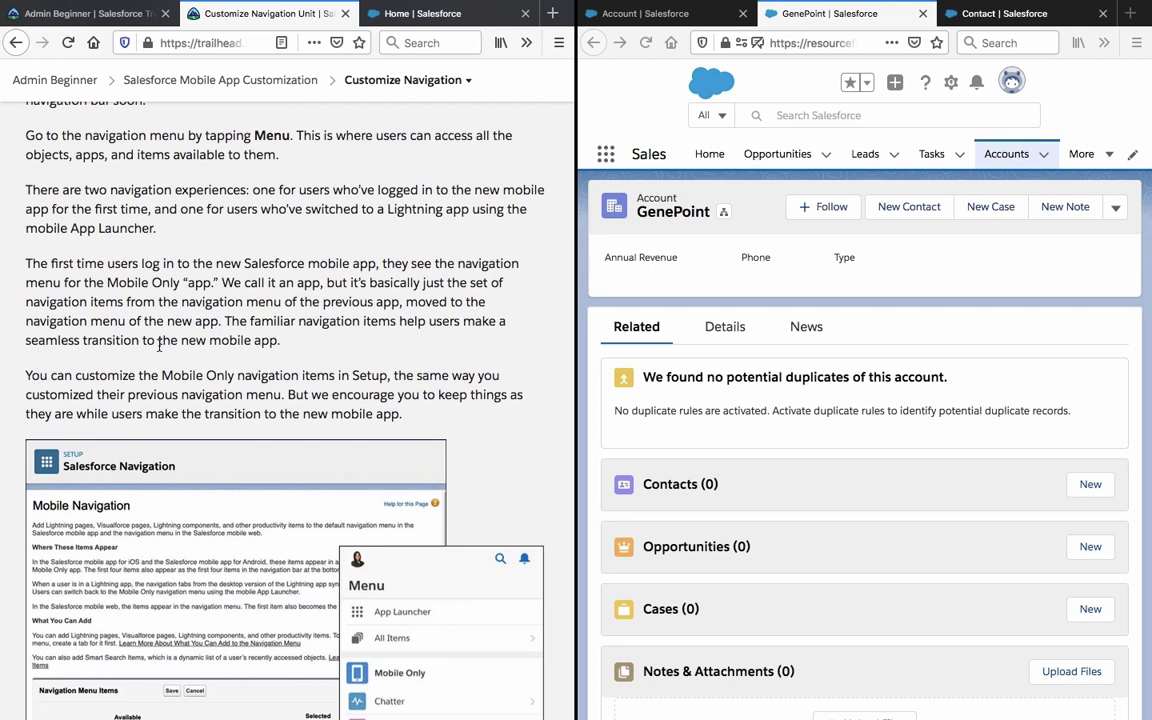
{"action": "scroll", "coordinate": [158, 345], "scroll_direction": "down", "scroll_amount": 1}
- Switch to the Contact object's setup page and view the list of apps in the App Launcher
{"action": "left_click", "coordinate": [603, 152]}
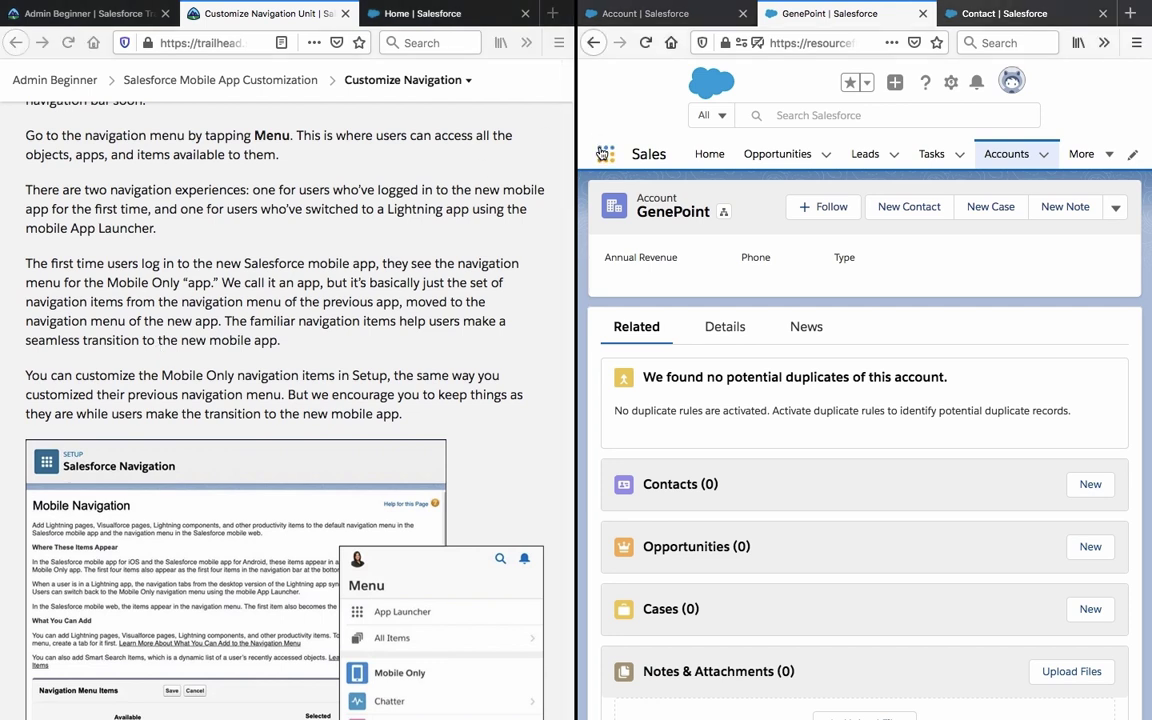
{"action": "left_click", "coordinate": [1012, 15]}
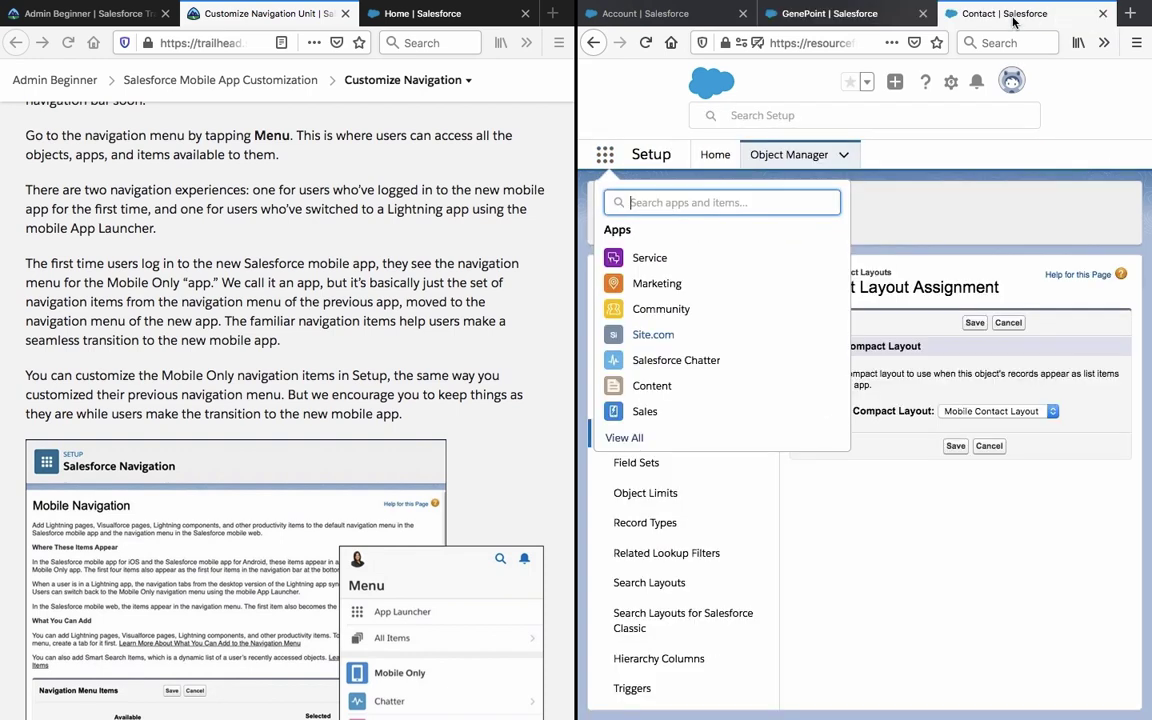
{"action": "left_click", "coordinate": [608, 156]}
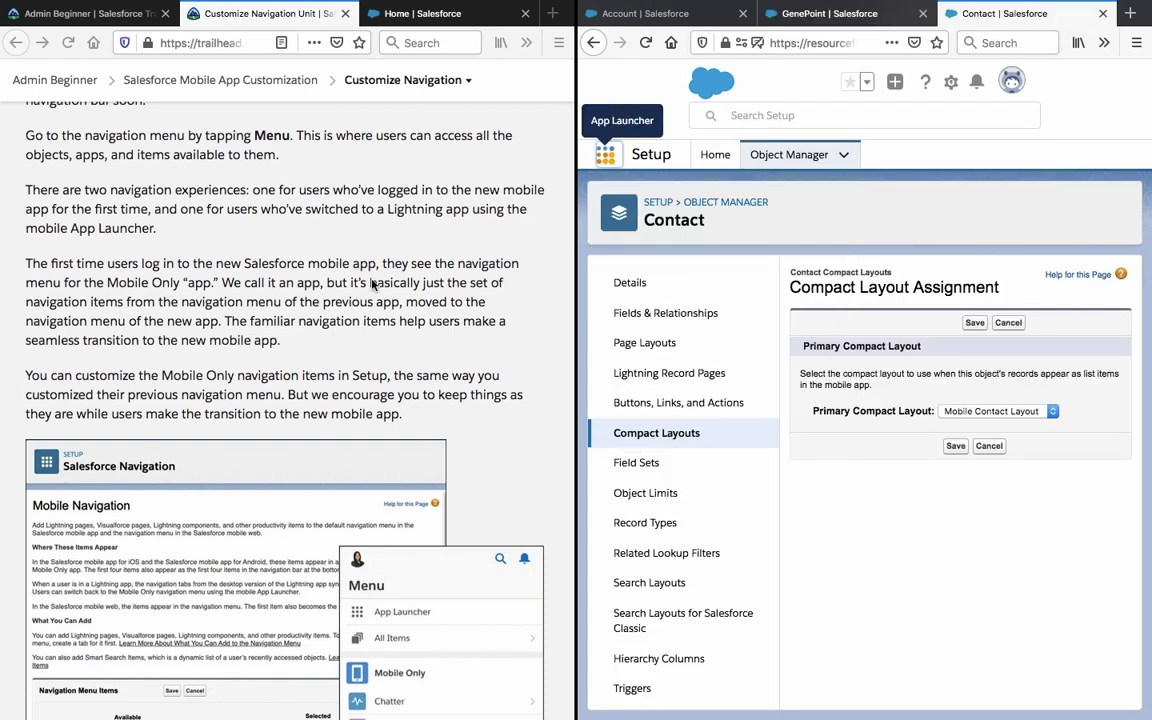
- Read the Trailhead paragraphs on the two navigation experiences and the Mobile Only menu for first-time mobile app users
{"action": "left_click", "coordinate": [370, 283]}
{"action": "triple_click", "coordinate": [252, 197]}
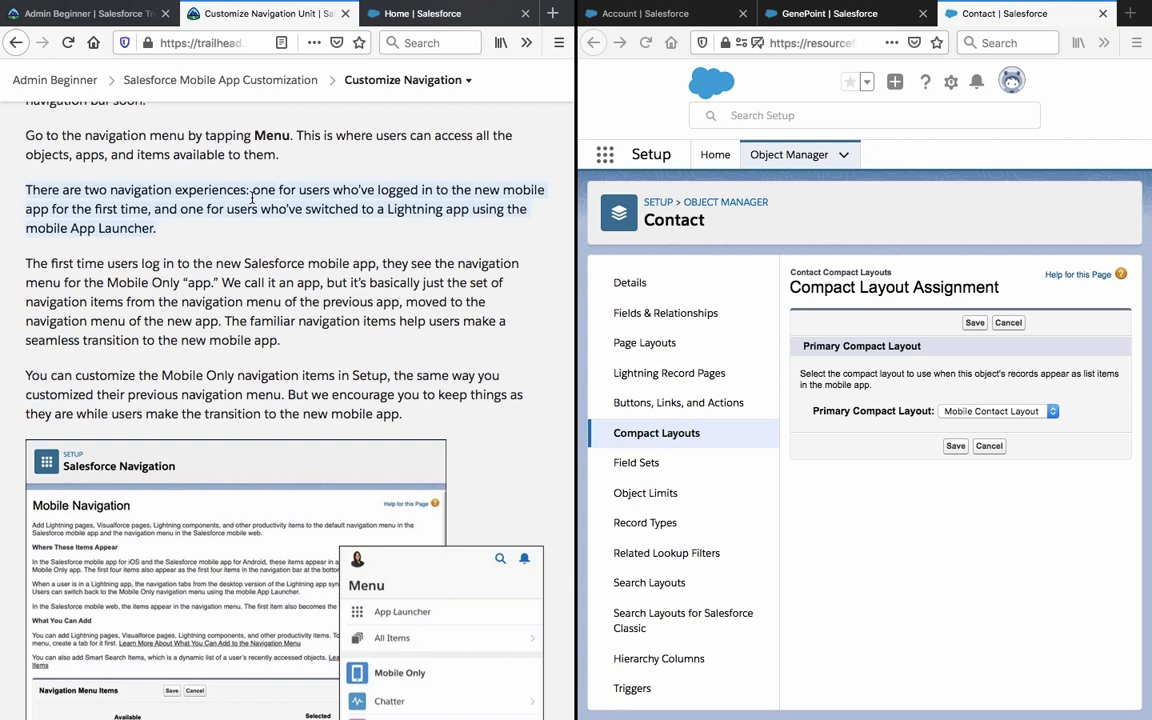
{"action": "scroll", "coordinate": [252, 200], "scroll_direction": "down", "scroll_amount": 1}
{"action": "left_click", "coordinate": [252, 203]}
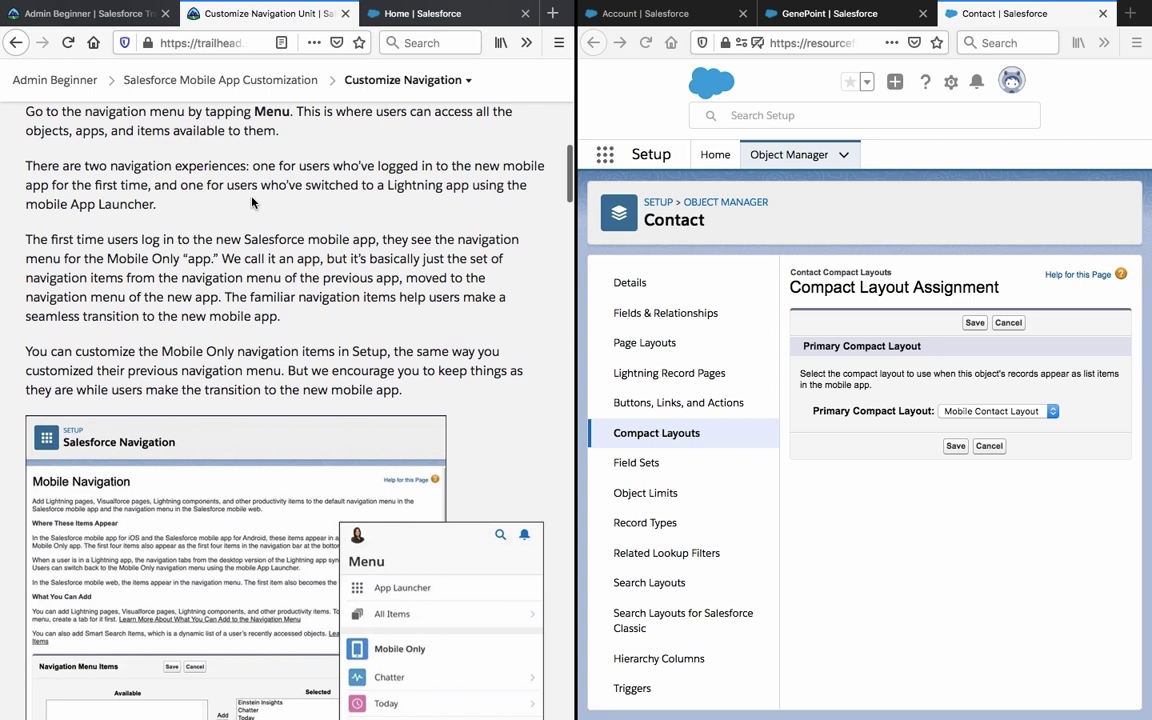
{"action": "triple_click", "coordinate": [252, 203]}
{"action": "left_click", "coordinate": [252, 203]}
{"action": "scroll", "coordinate": [252, 203], "scroll_direction": "down", "scroll_amount": 2}
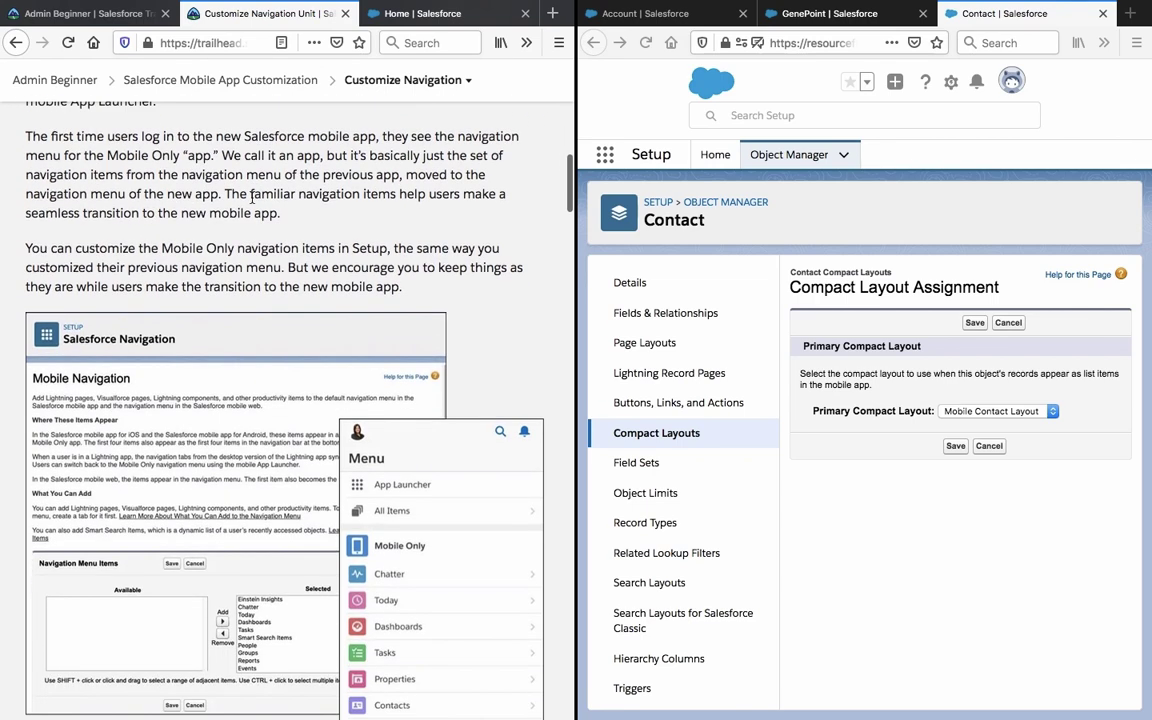
{"action": "triple_click", "coordinate": [251, 197]}
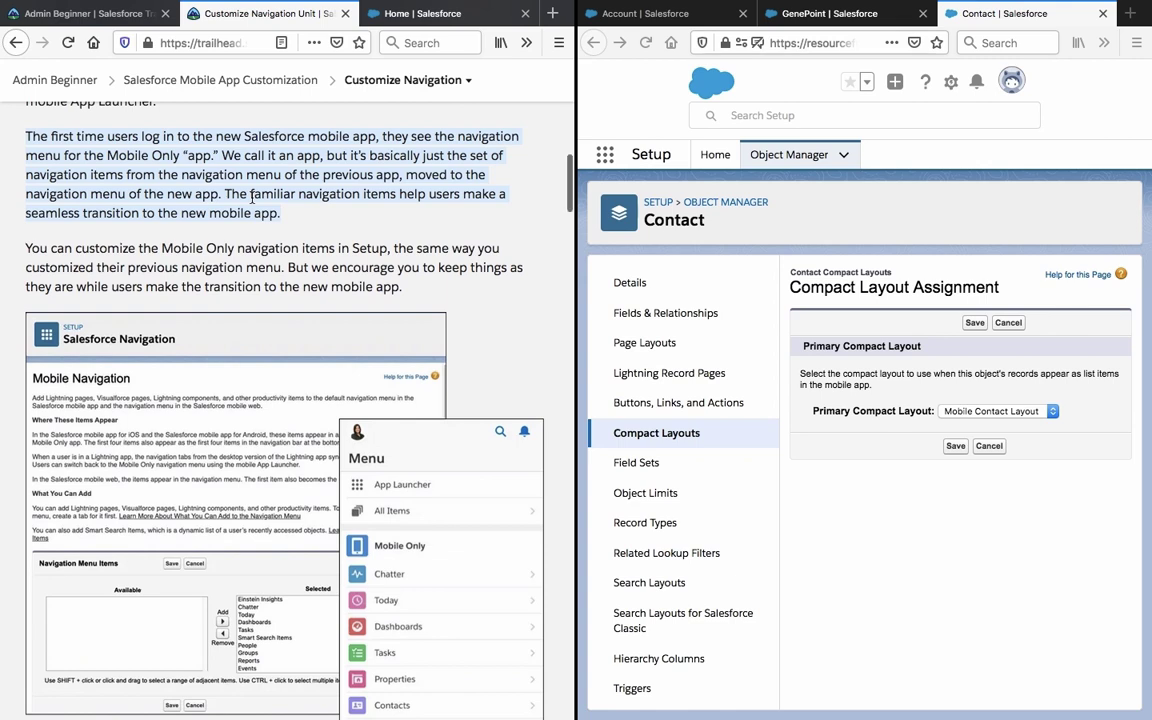
- Examine the guidance and illustration on customizing Mobile Only navigation items in Setup, including where to place the four most important items
{"action": "scroll", "coordinate": [251, 197], "scroll_direction": "down", "scroll_amount": 1}
{"action": "triple_click", "coordinate": [237, 243]}
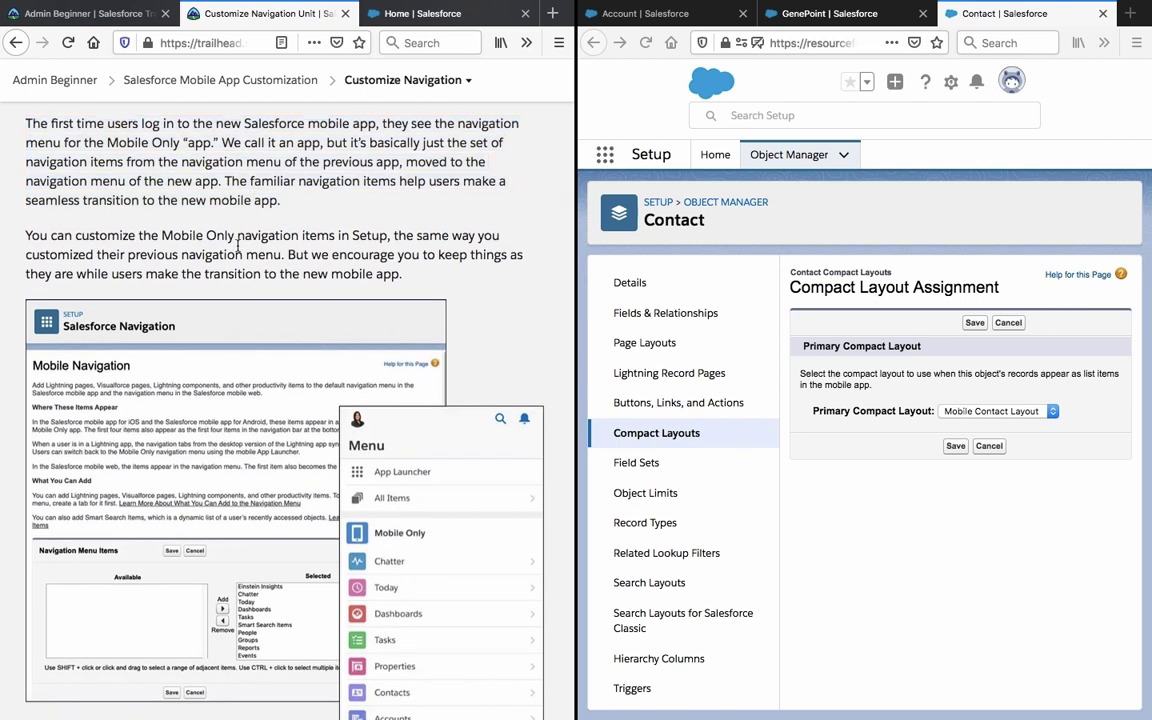
{"action": "scroll", "coordinate": [237, 244], "scroll_direction": "down", "scroll_amount": 2}
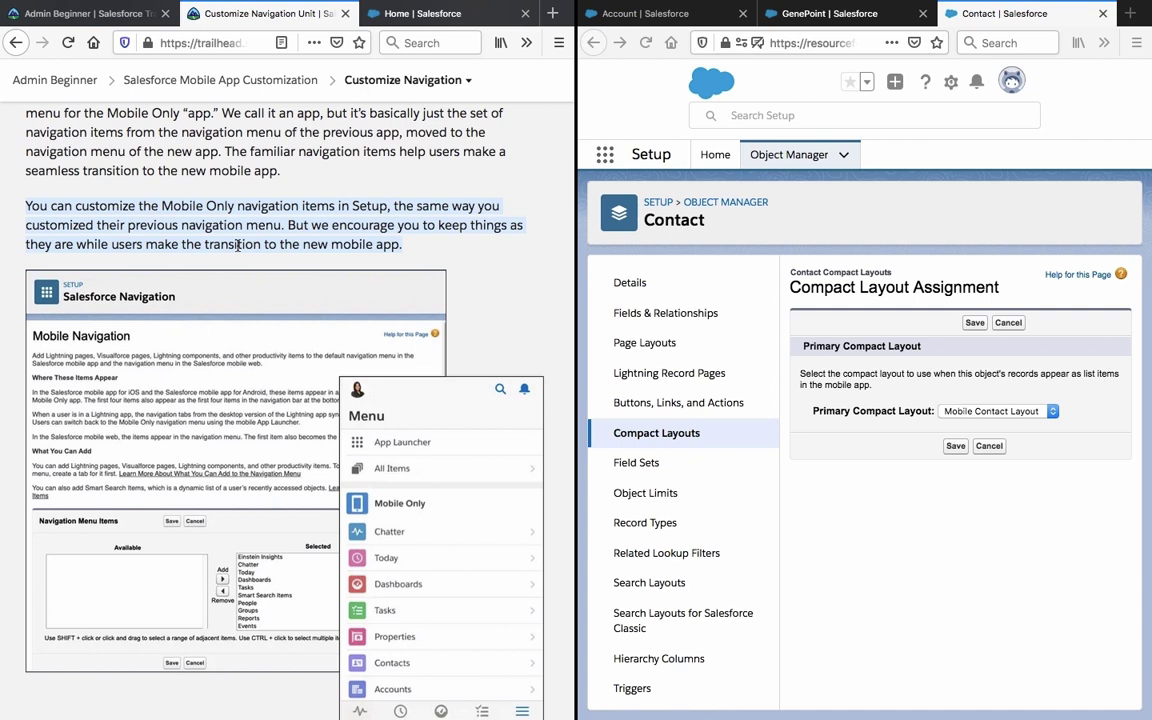
{"action": "scroll", "coordinate": [238, 248], "scroll_direction": "down", "scroll_amount": 1}
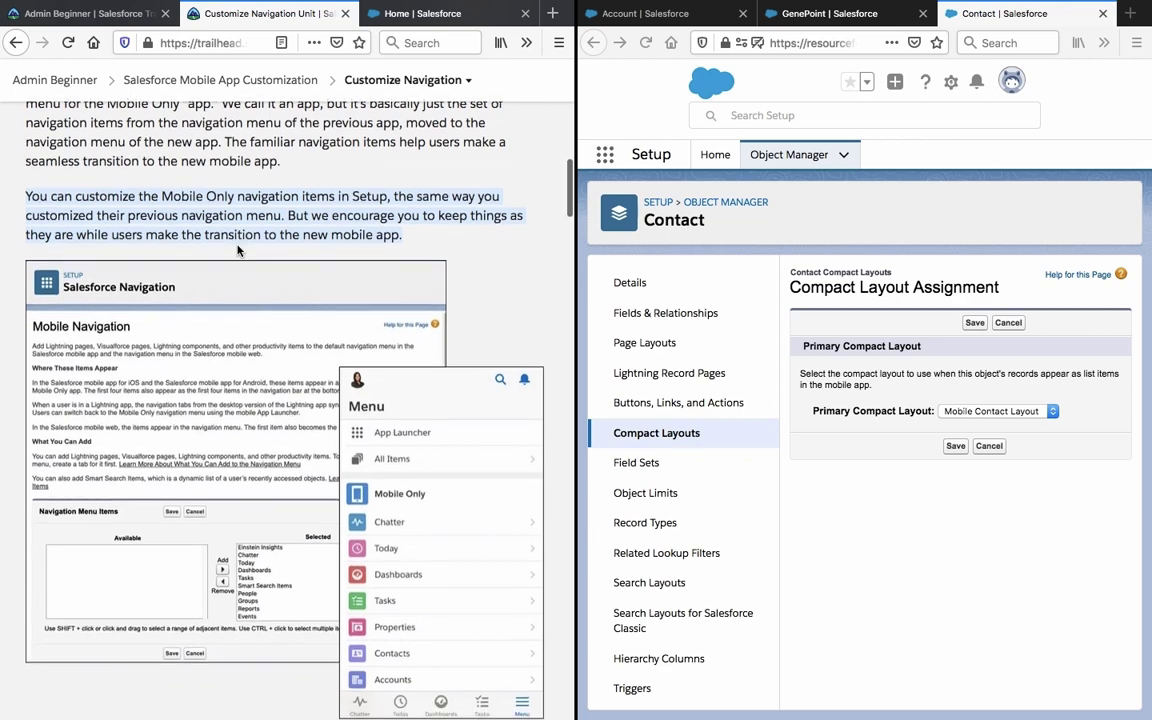
{"action": "scroll", "coordinate": [238, 250], "scroll_direction": "down", "scroll_amount": 1}
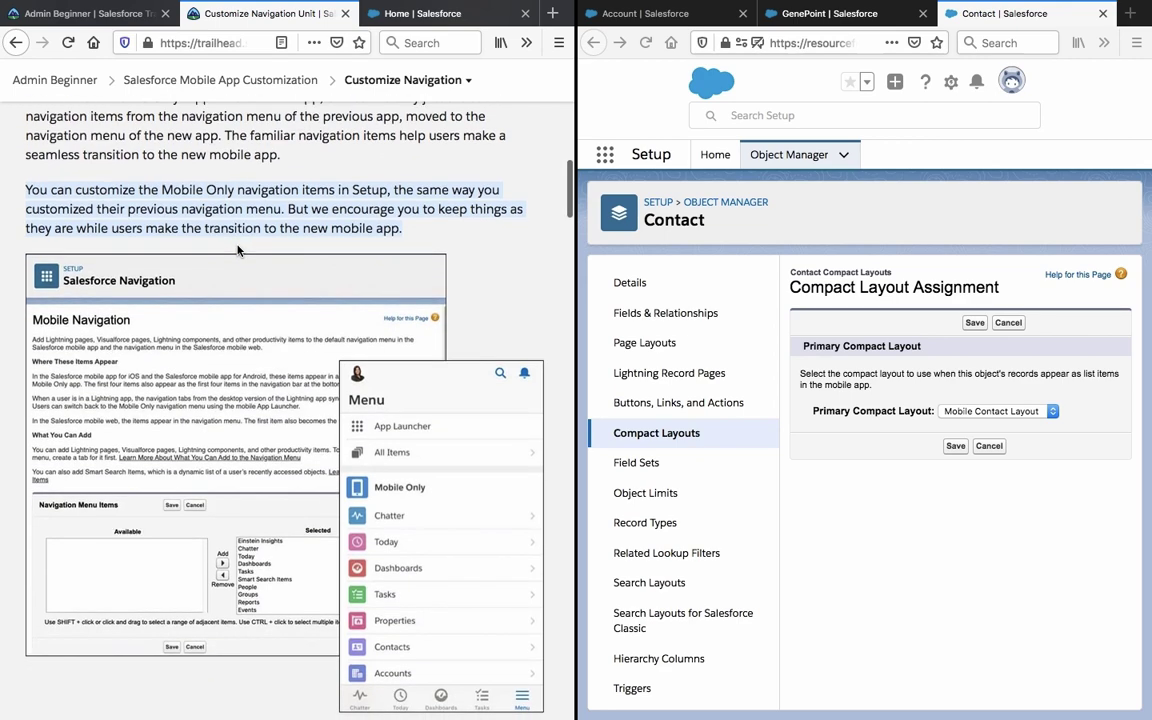
{"action": "left_click", "coordinate": [238, 250]}
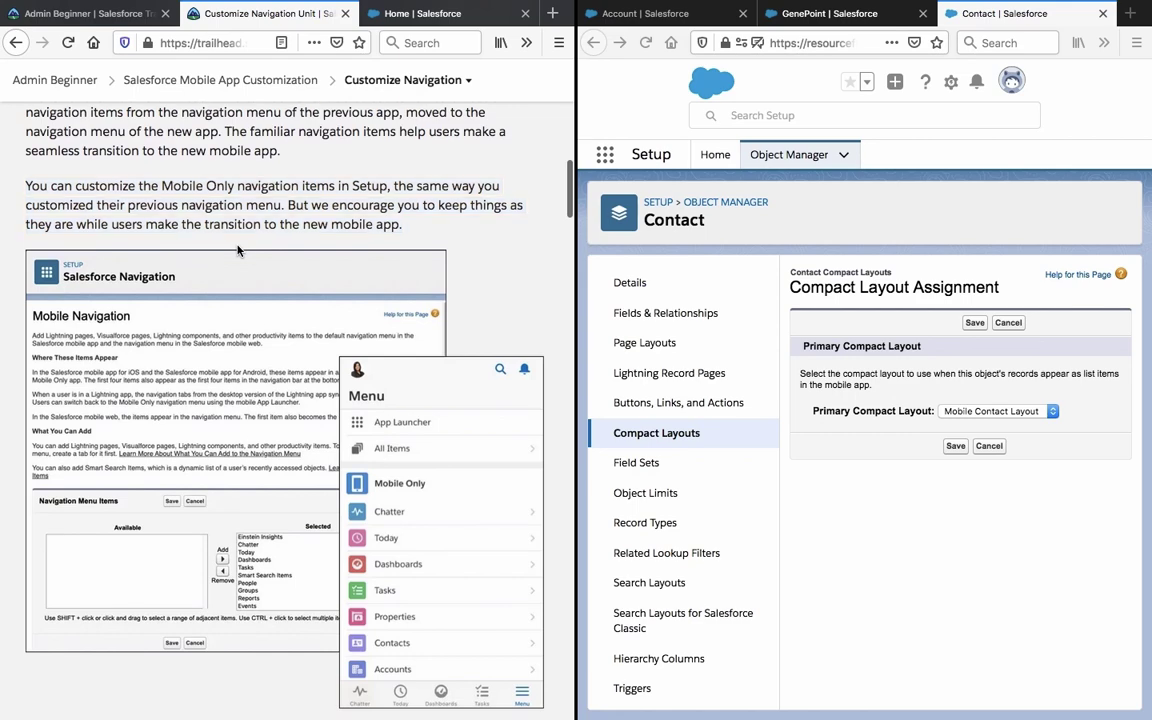
{"action": "scroll", "coordinate": [238, 250], "scroll_direction": "down", "scroll_amount": 2}
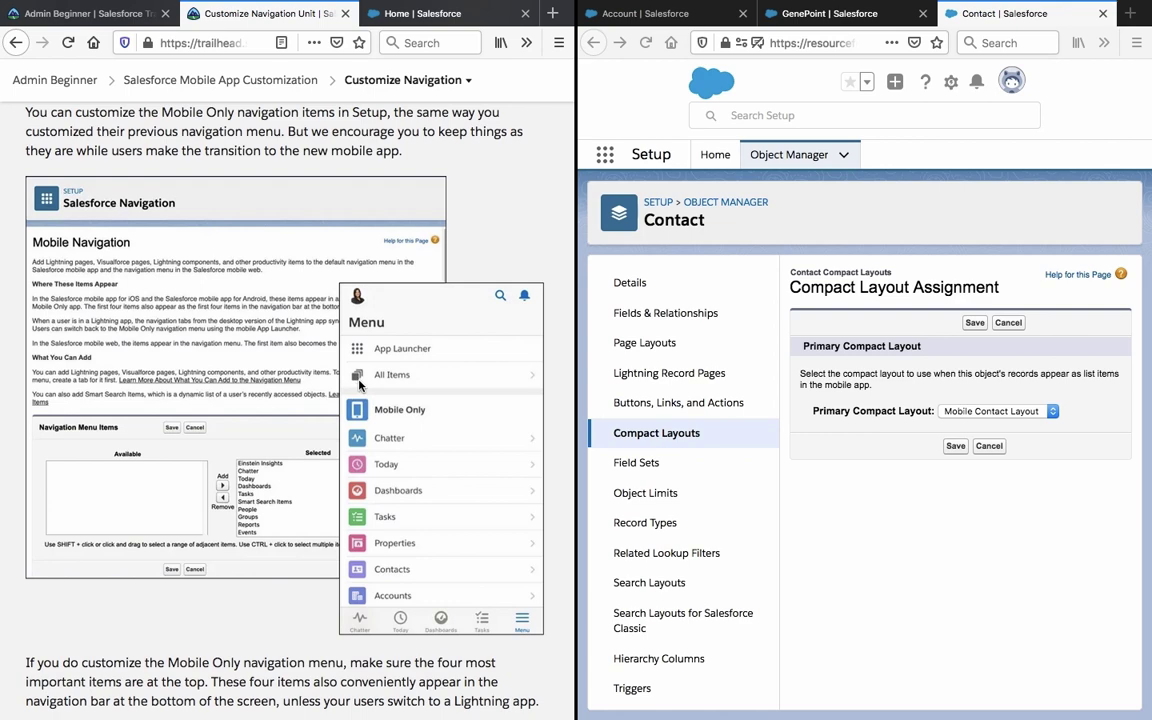
{"action": "scroll", "coordinate": [360, 386], "scroll_direction": "down", "scroll_amount": 1}
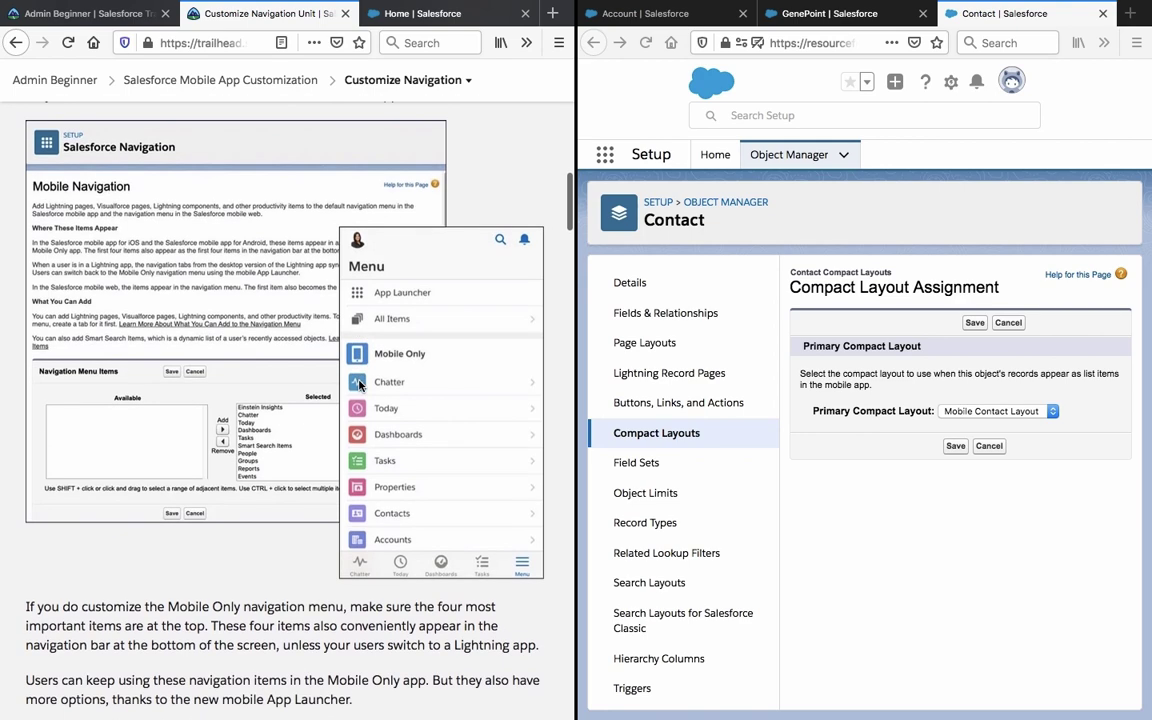
{"action": "scroll", "coordinate": [392, 481], "scroll_direction": "down", "scroll_amount": 1}
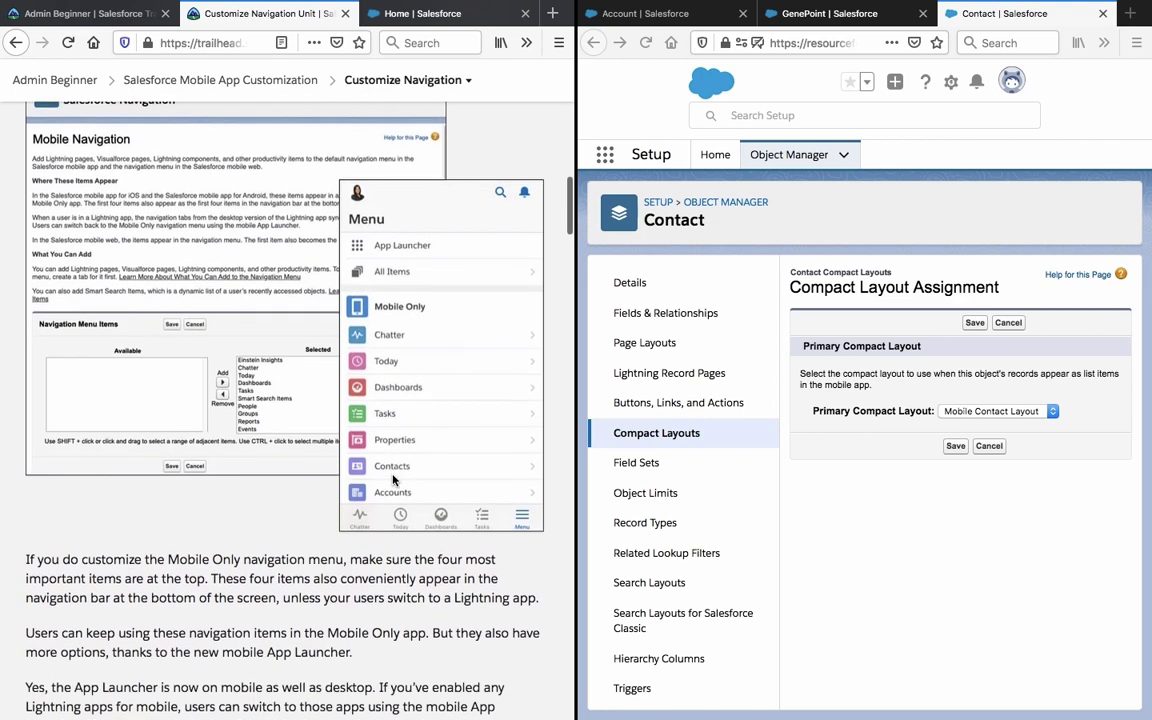
{"action": "triple_click", "coordinate": [298, 575]}
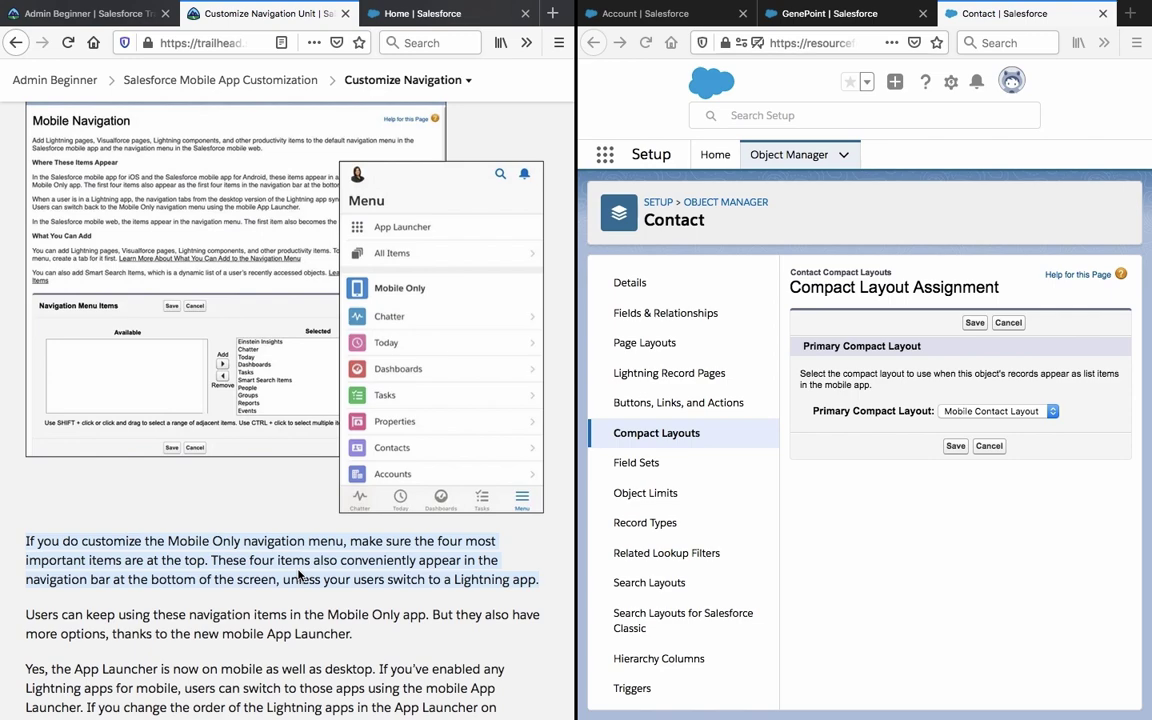
{"action": "left_click", "coordinate": [298, 575]}
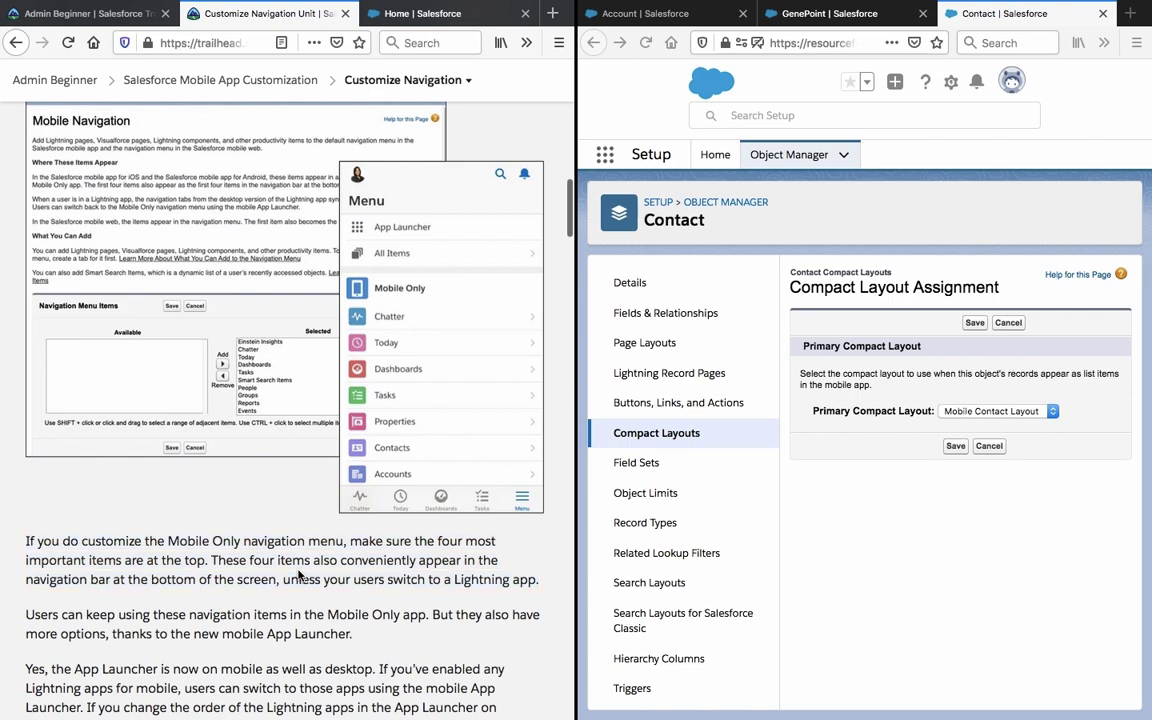
- Read how the desktop App Launcher order and Lightning app navigation tabs sync to the mobile navigation menu
{"action": "scroll", "coordinate": [298, 575], "scroll_direction": "down", "scroll_amount": 3}
{"action": "scroll", "coordinate": [298, 570], "scroll_direction": "down", "scroll_amount": 3}
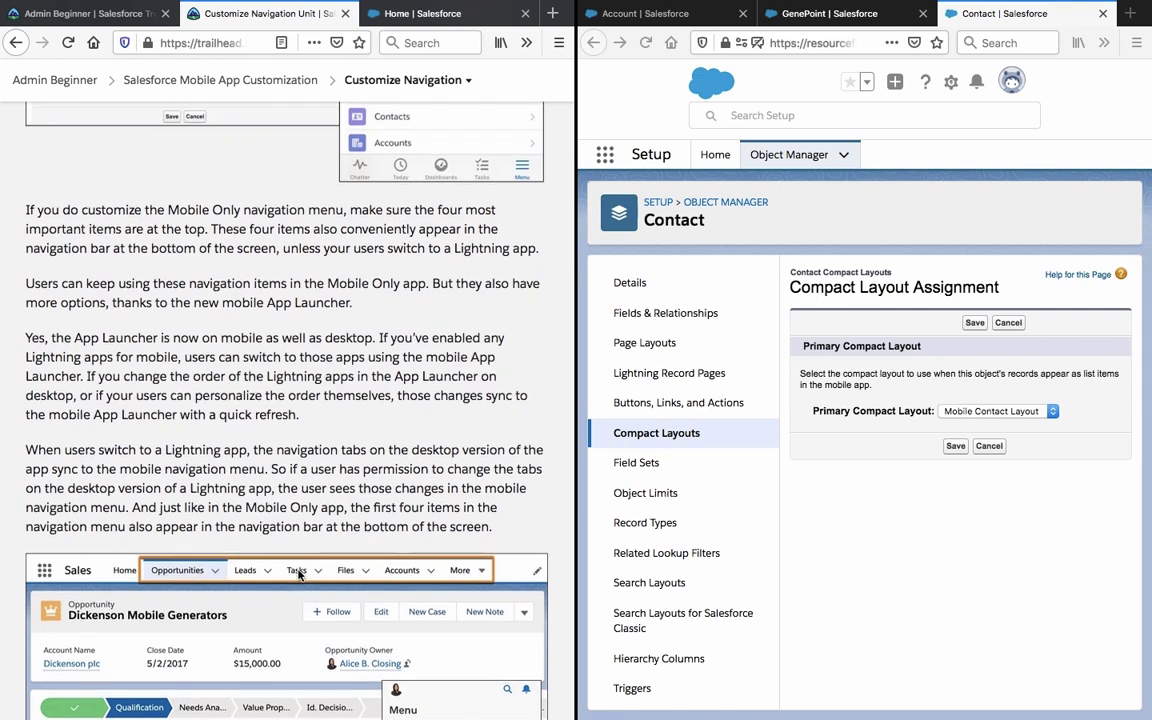
{"action": "scroll", "coordinate": [298, 575], "scroll_direction": "down", "scroll_amount": 3}
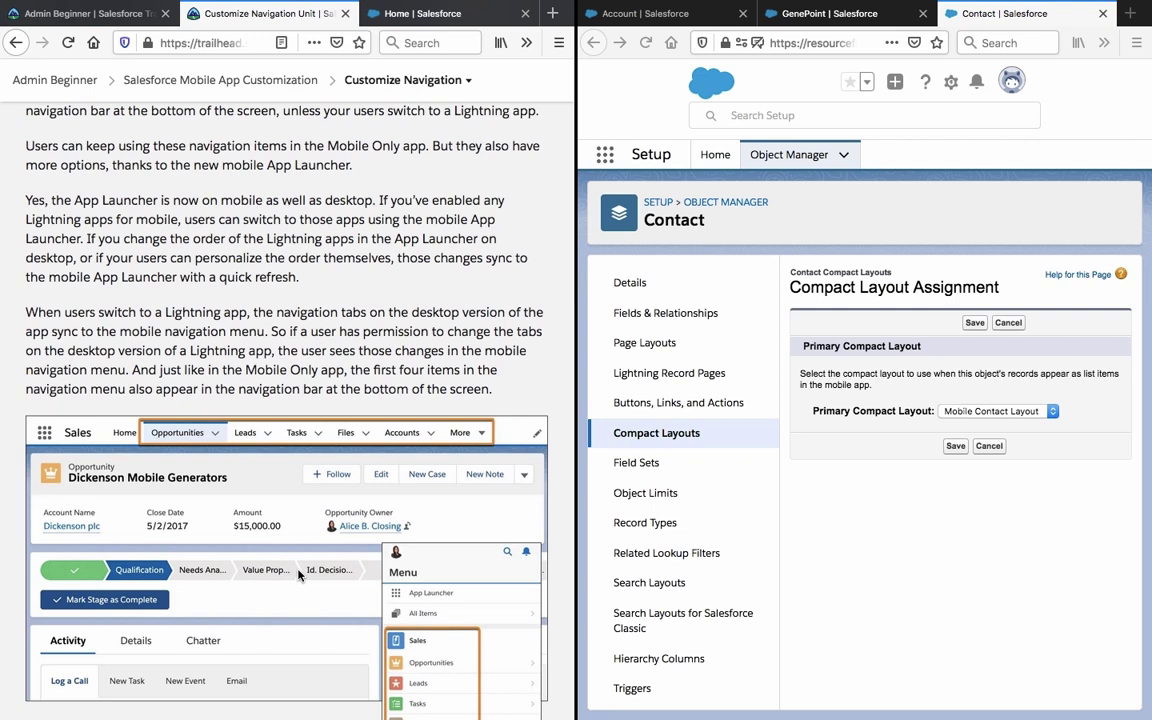
{"action": "scroll", "coordinate": [298, 575], "scroll_direction": "down", "scroll_amount": 2}
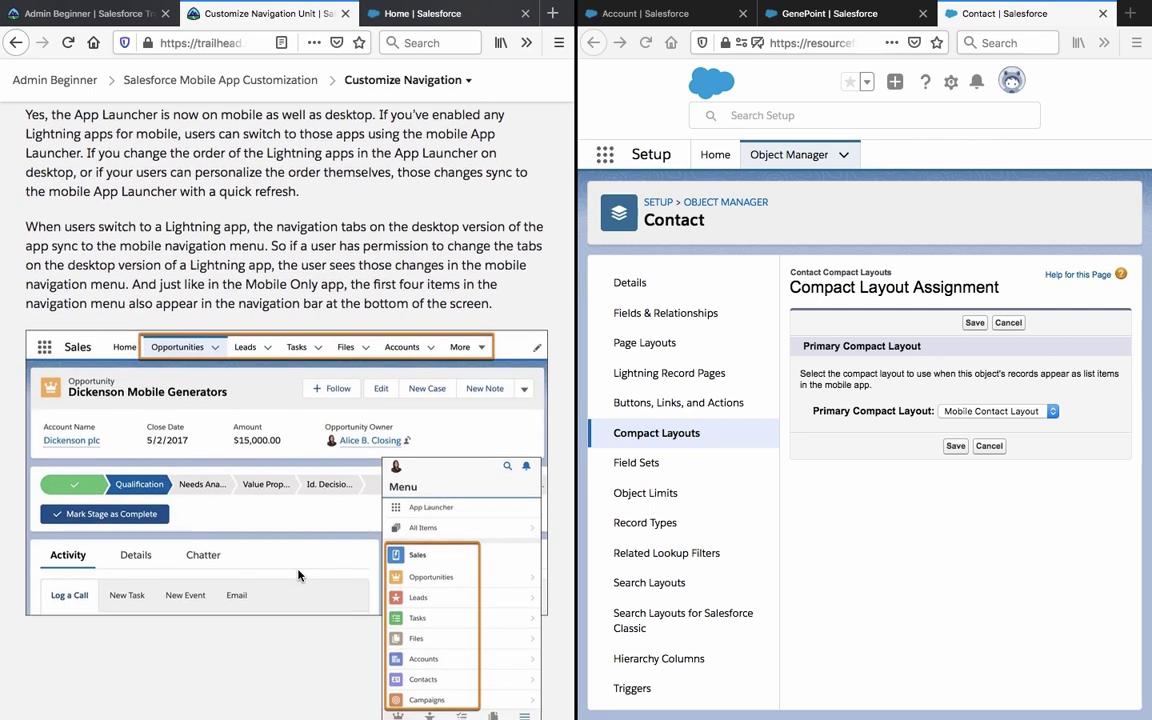
{"action": "scroll", "coordinate": [298, 575], "scroll_direction": "up", "scroll_amount": 1}
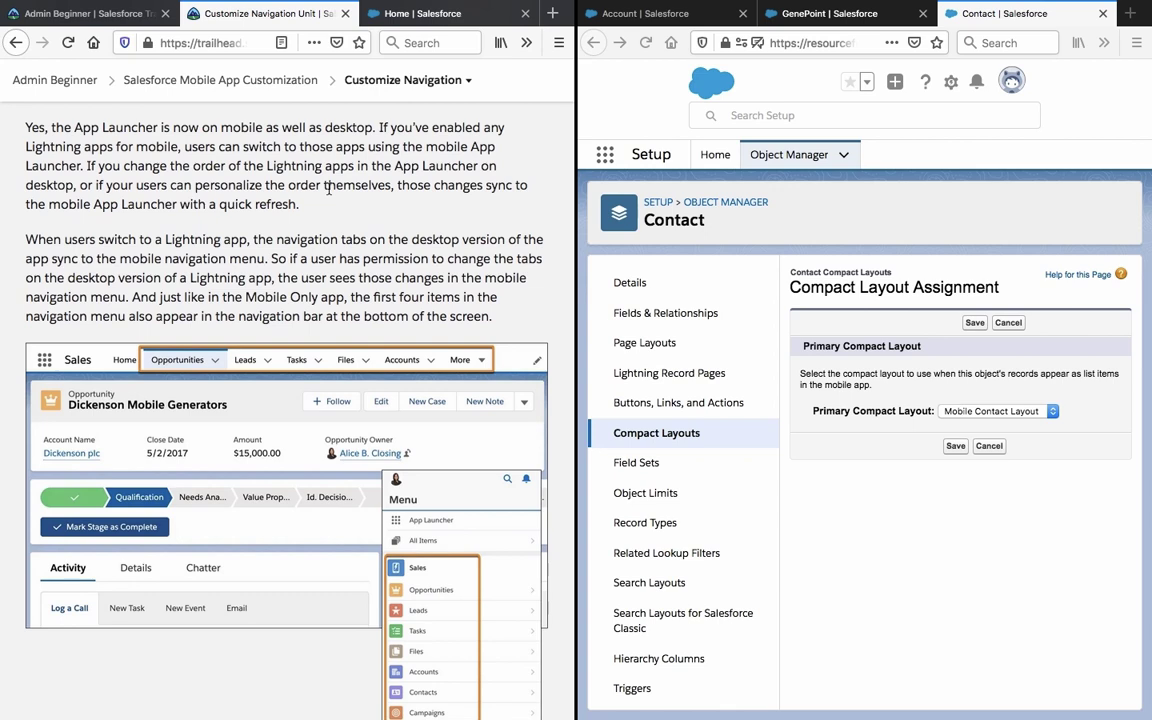
{"action": "scroll", "coordinate": [328, 189], "scroll_direction": "down", "scroll_amount": 3}
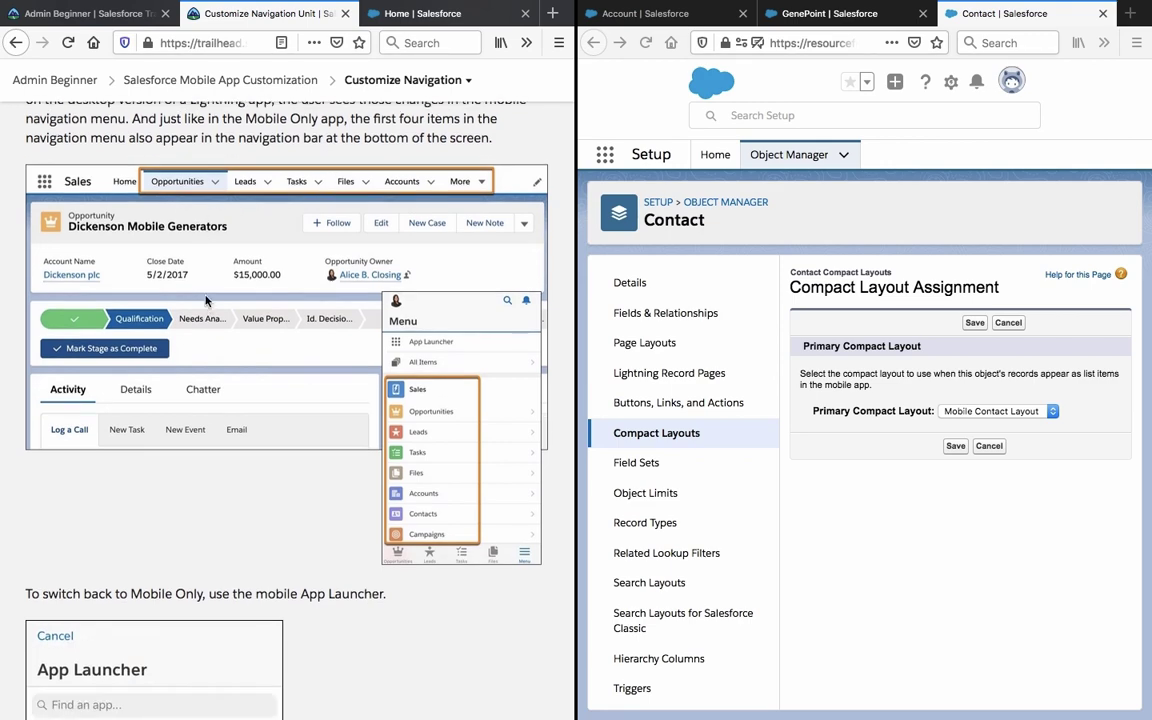
- Read how to switch back to Mobile Only and examine the mobile App Launcher illustration
{"action": "scroll", "coordinate": [212, 296], "scroll_direction": "down", "scroll_amount": 3}
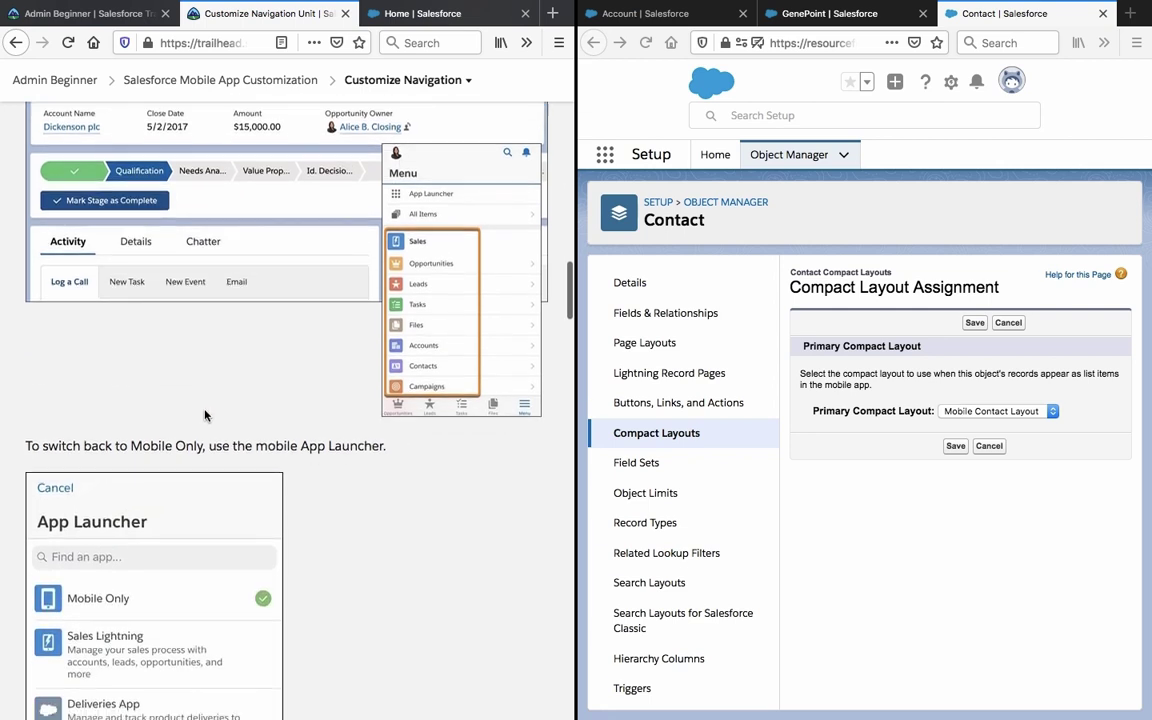
{"action": "triple_click", "coordinate": [198, 450]}
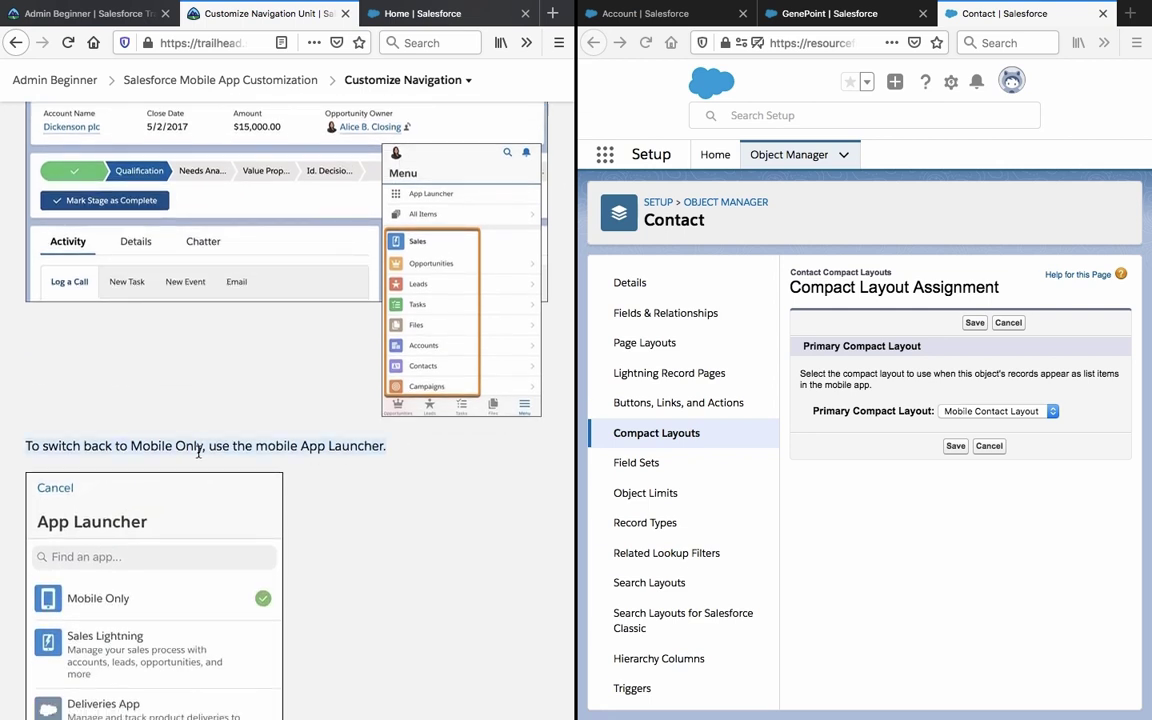
{"action": "scroll", "coordinate": [198, 452], "scroll_direction": "down", "scroll_amount": 3}
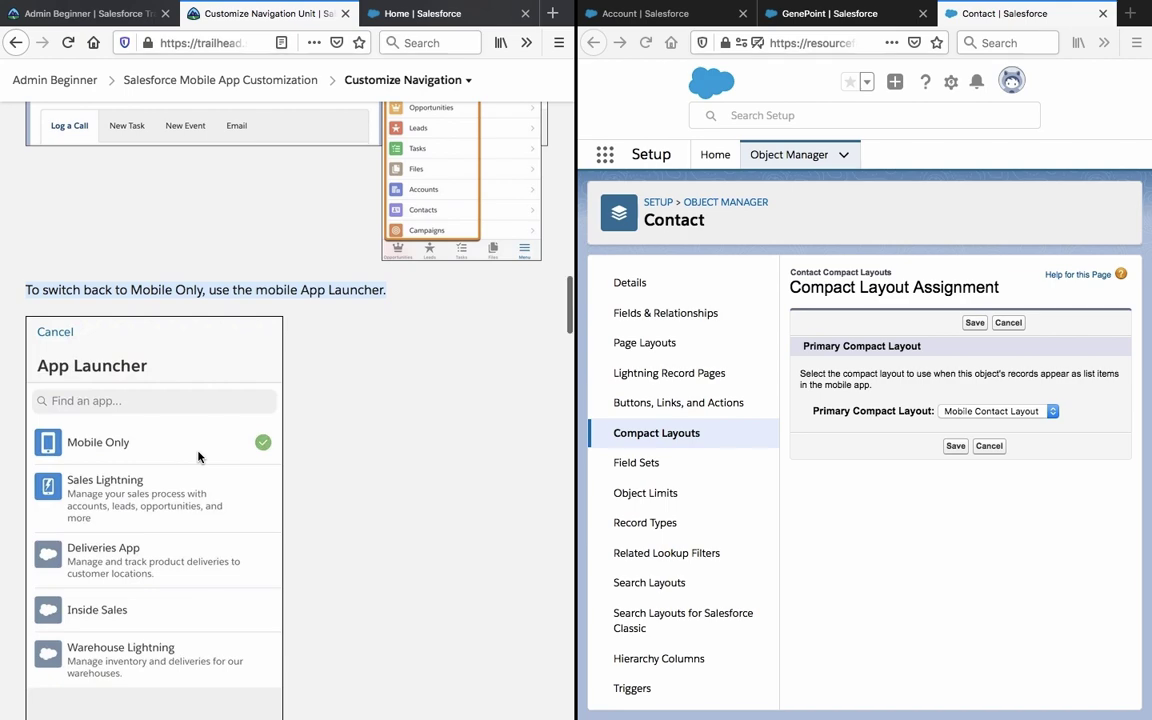
{"action": "scroll", "coordinate": [198, 457], "scroll_direction": "down", "scroll_amount": 2}
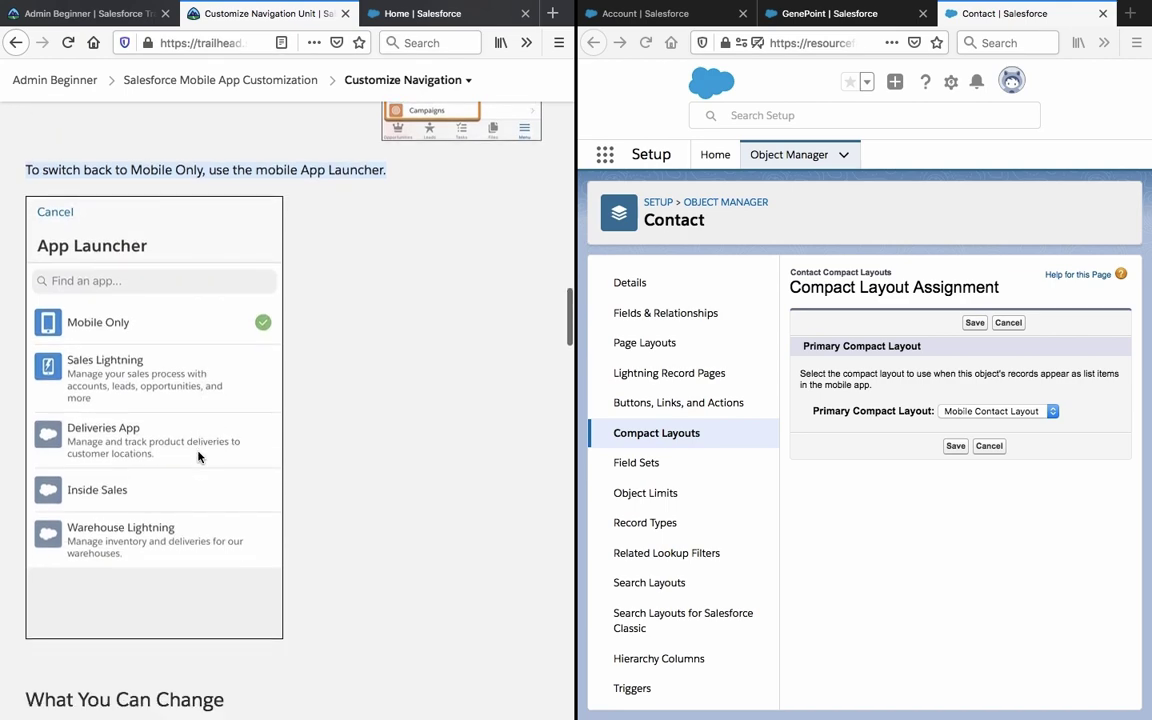
- Read "What You Can Change" about Mobile Only menu items and the navigation menu items of a Lightning app
{"action": "scroll", "coordinate": [198, 457], "scroll_direction": "down", "scroll_amount": 3}
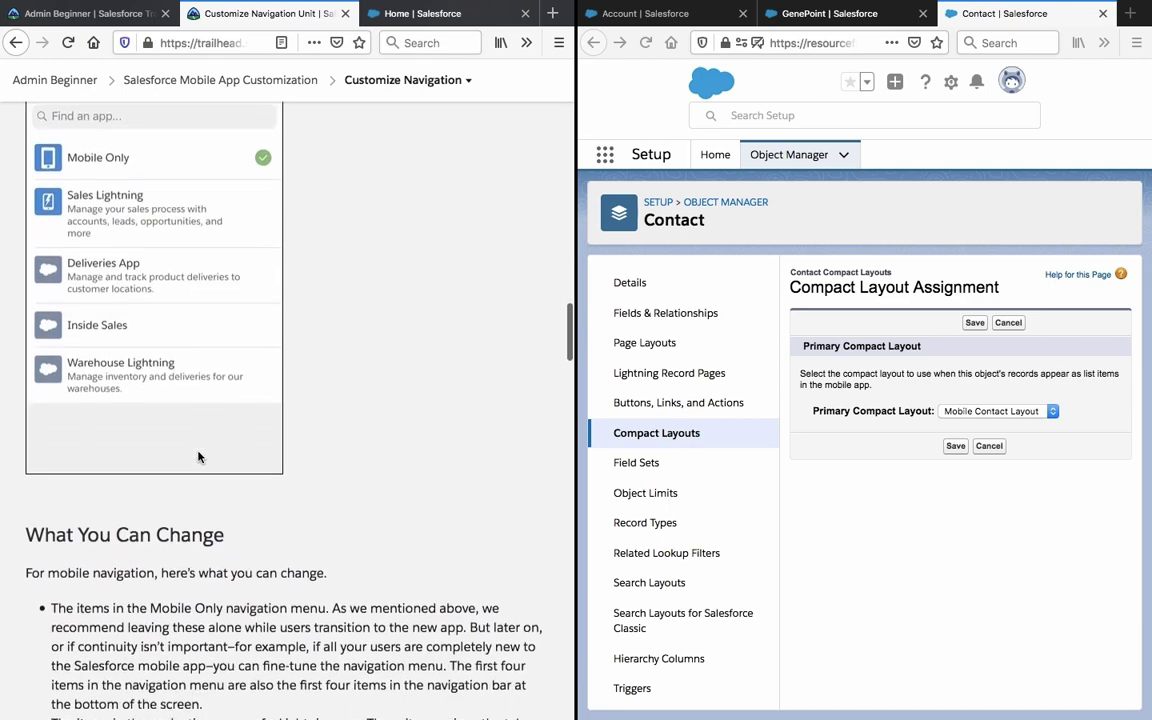
{"action": "scroll", "coordinate": [198, 457], "scroll_direction": "down", "scroll_amount": 6}
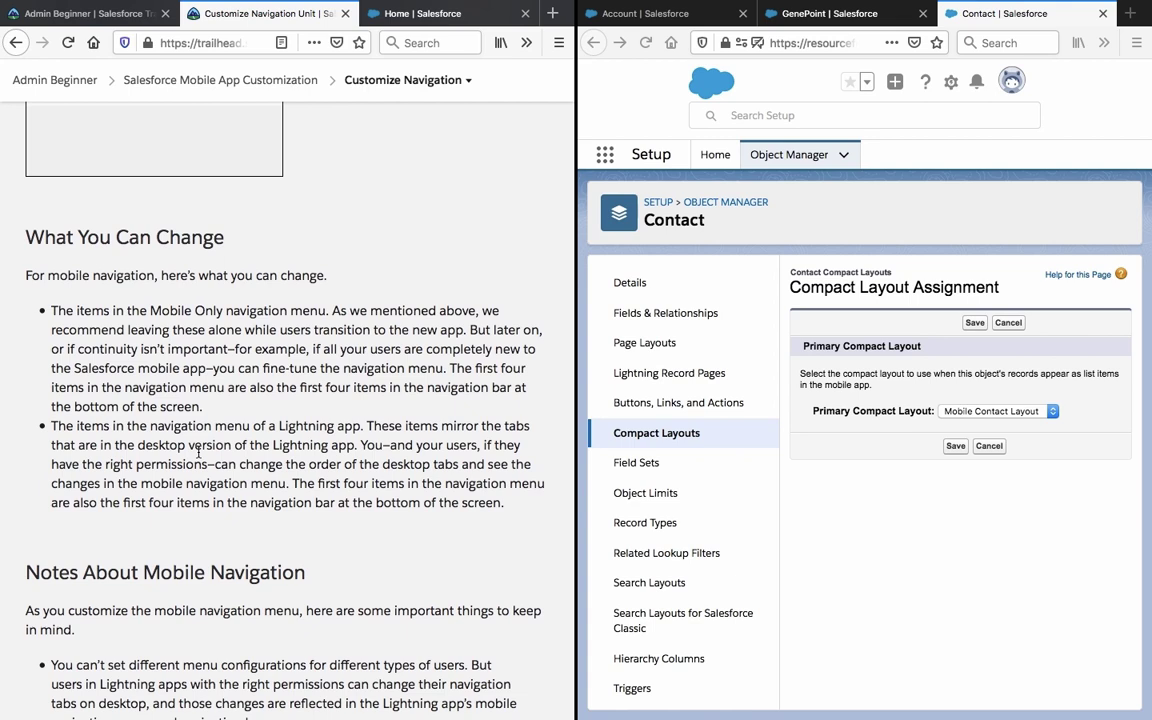
{"action": "scroll", "coordinate": [198, 452], "scroll_direction": "down", "scroll_amount": 2}
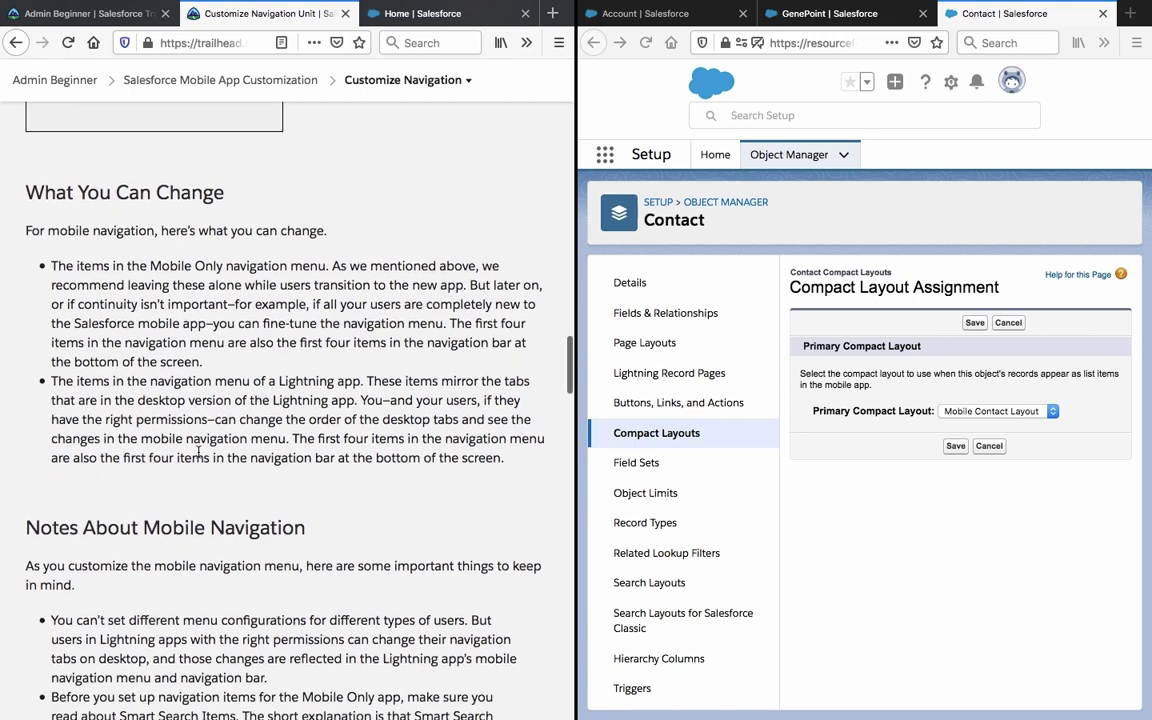
{"action": "triple_click", "coordinate": [183, 368]}
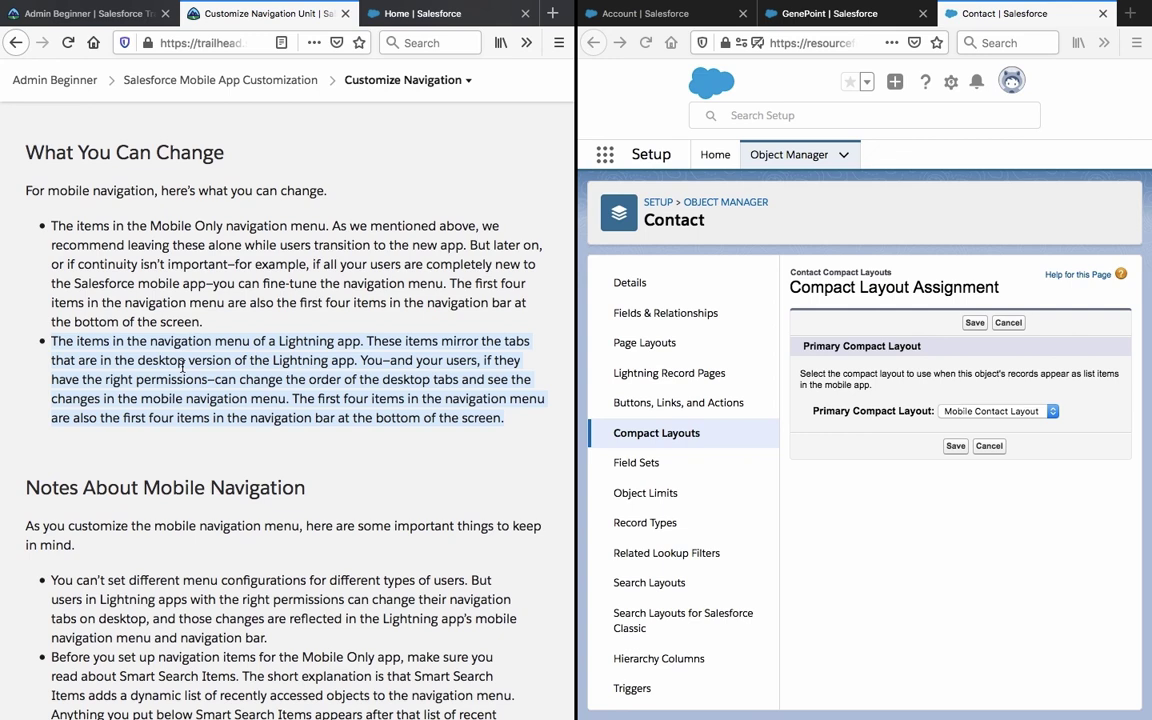
- Read "Notes About Mobile Navigation", covering menu configurations, Smart Search Items, tabs for pages and components, and mobile-enabled pages
{"action": "scroll", "coordinate": [182, 366], "scroll_direction": "down", "scroll_amount": 5}
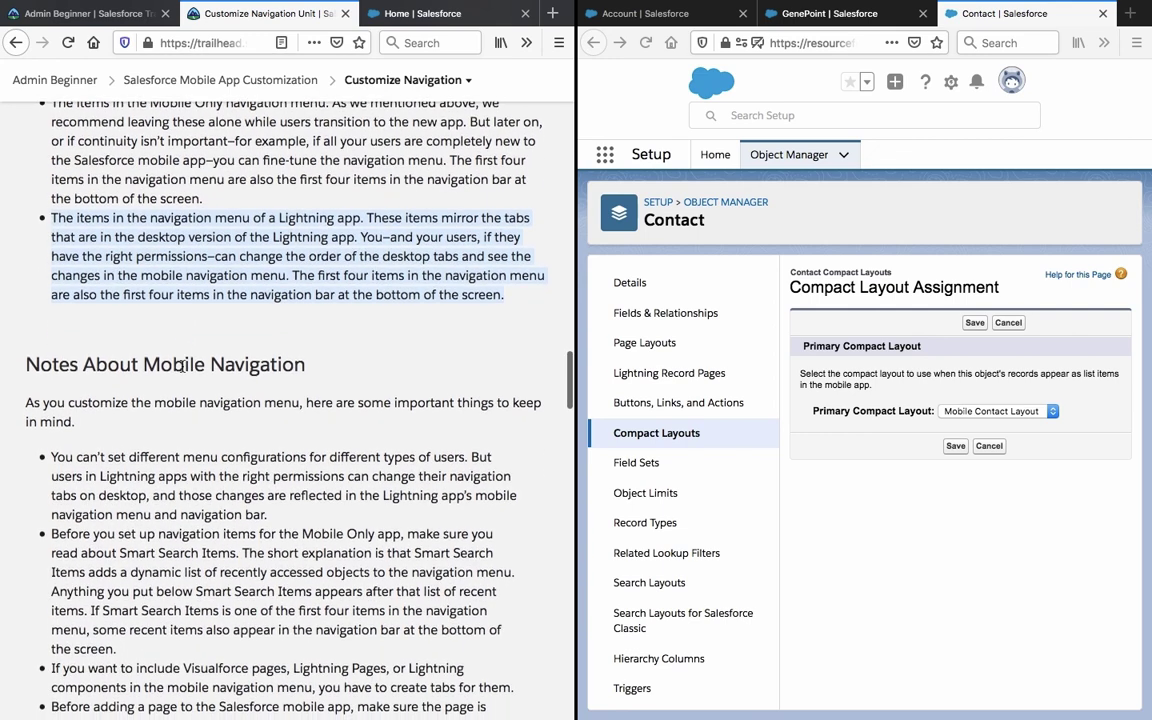
{"action": "scroll", "coordinate": [182, 366], "scroll_direction": "down", "scroll_amount": 1}
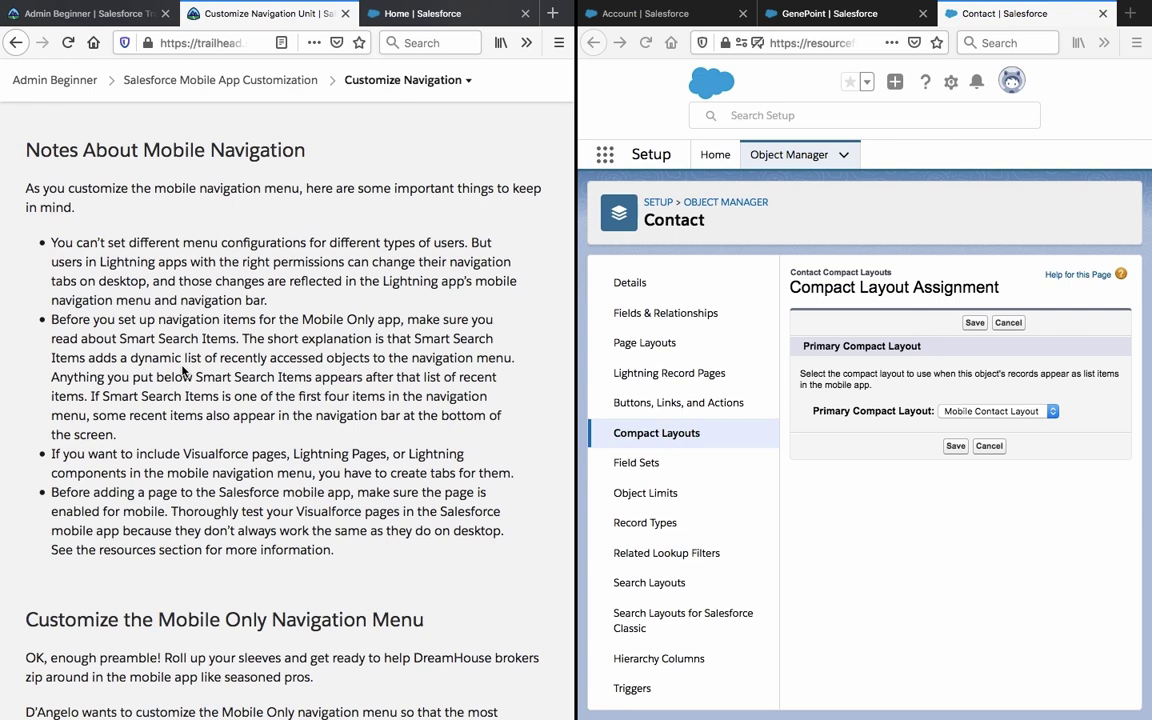
{"action": "scroll", "coordinate": [183, 370], "scroll_direction": "down", "scroll_amount": 3}
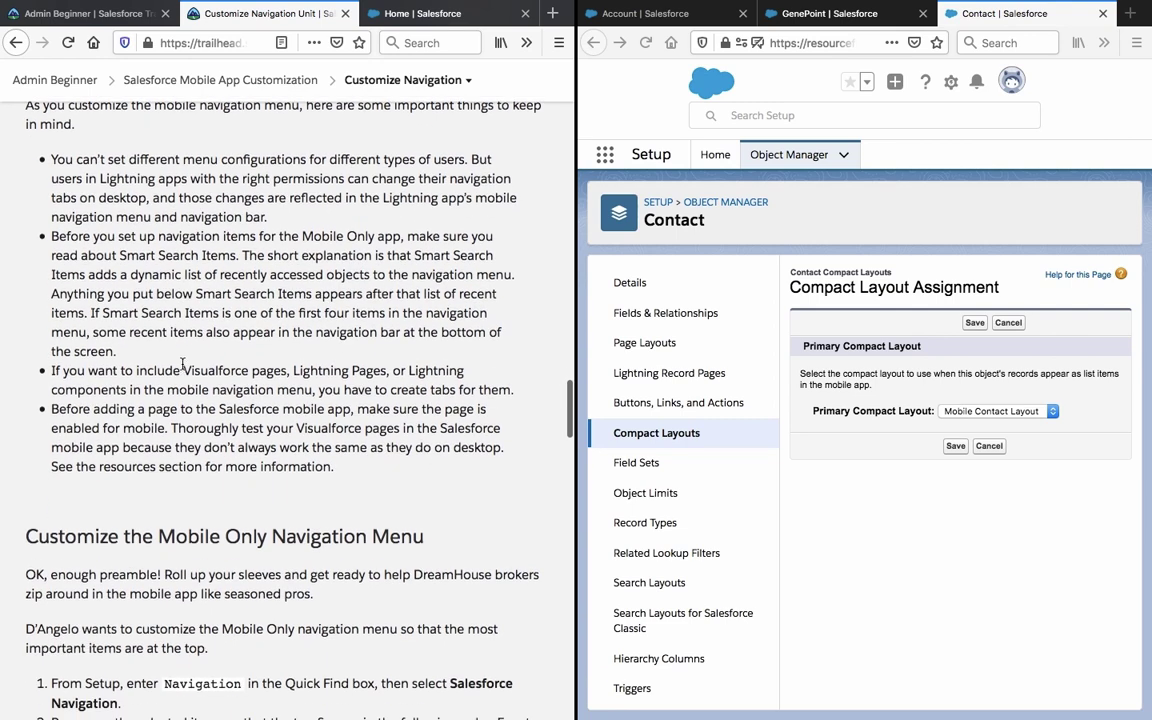
{"action": "triple_click", "coordinate": [175, 262]}
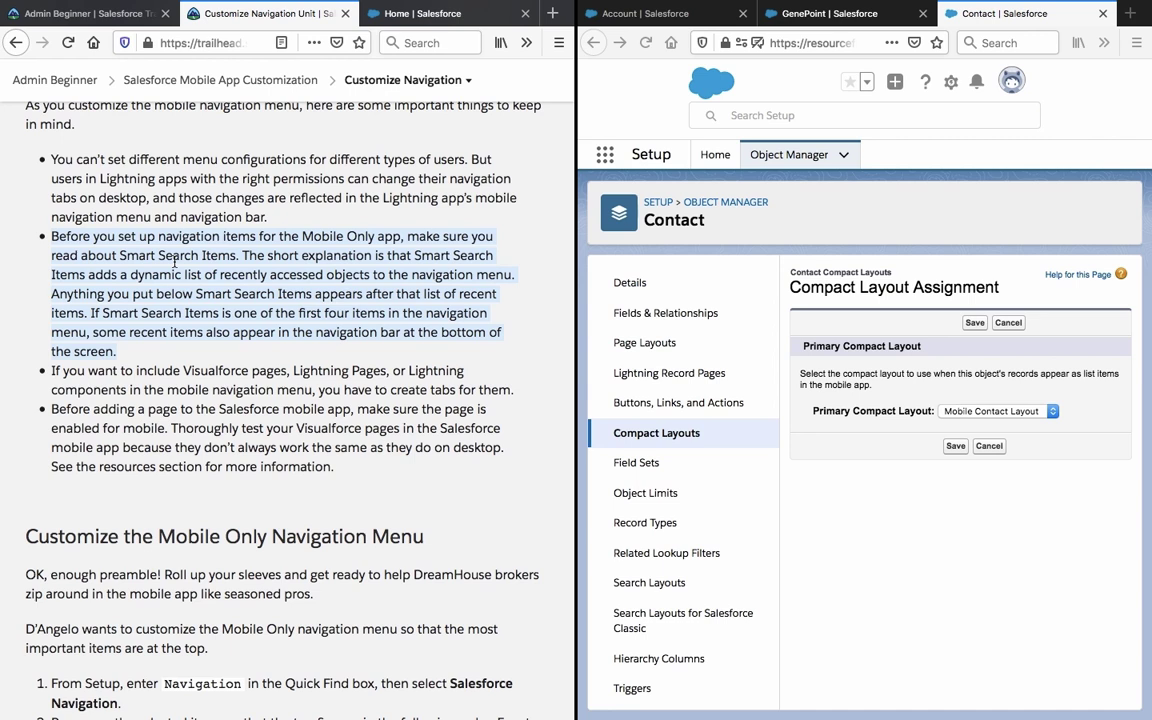
{"action": "left_click_drag", "start_coordinate": [50, 290], "coordinate": [57, 345]}
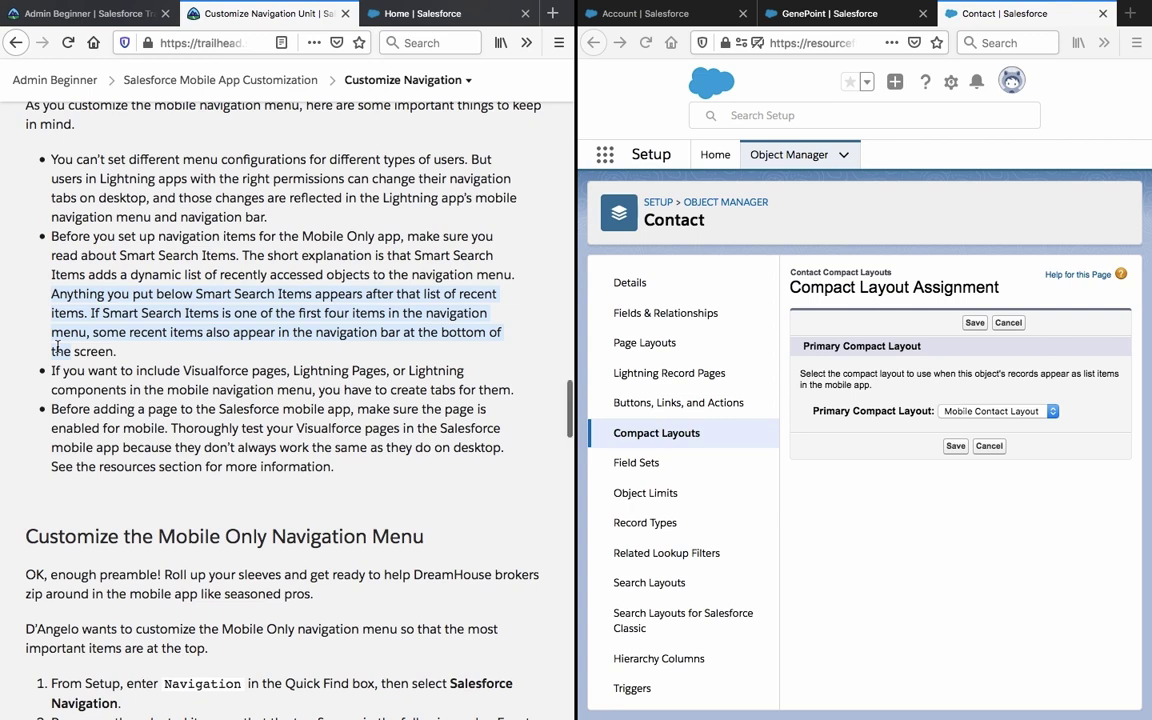
{"action": "scroll", "coordinate": [57, 347], "scroll_direction": "down", "scroll_amount": 1}
{"action": "triple_click", "coordinate": [57, 347]}
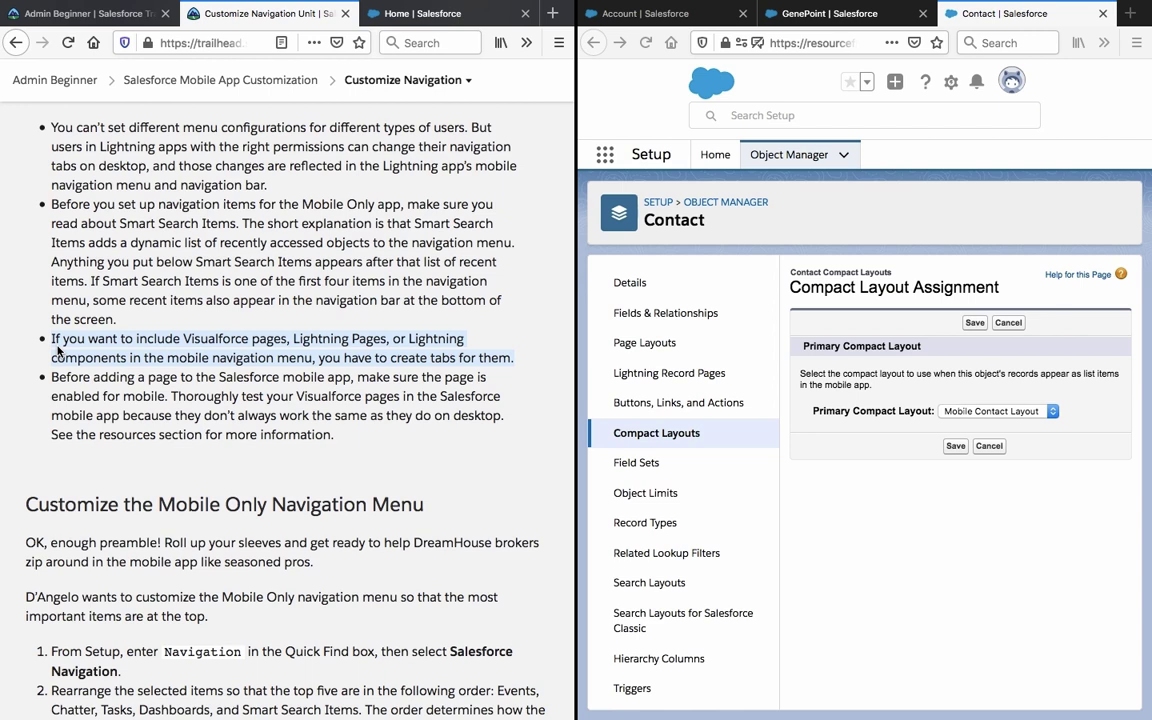
{"action": "scroll", "coordinate": [57, 347], "scroll_direction": "down", "scroll_amount": 2}
{"action": "triple_click", "coordinate": [57, 347]}
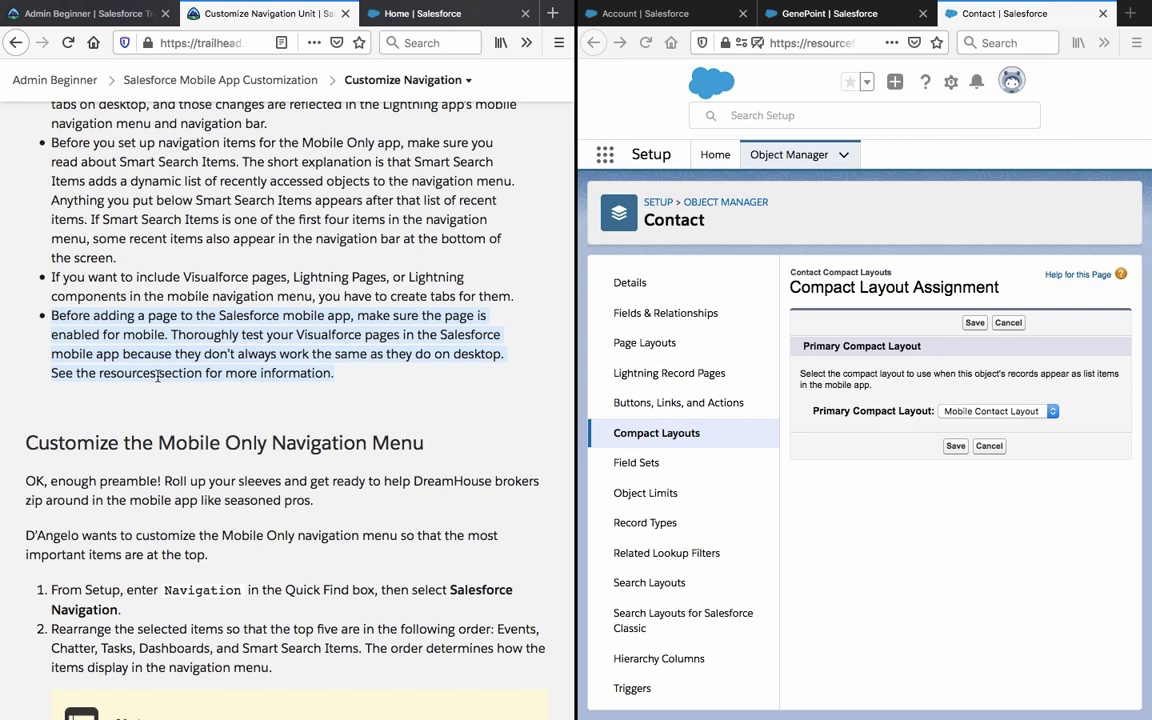
- Read the introduction and first instruction of "Customize the Mobile Only Navigation Menu"
{"action": "scroll", "coordinate": [157, 375], "scroll_direction": "down", "scroll_amount": 5}
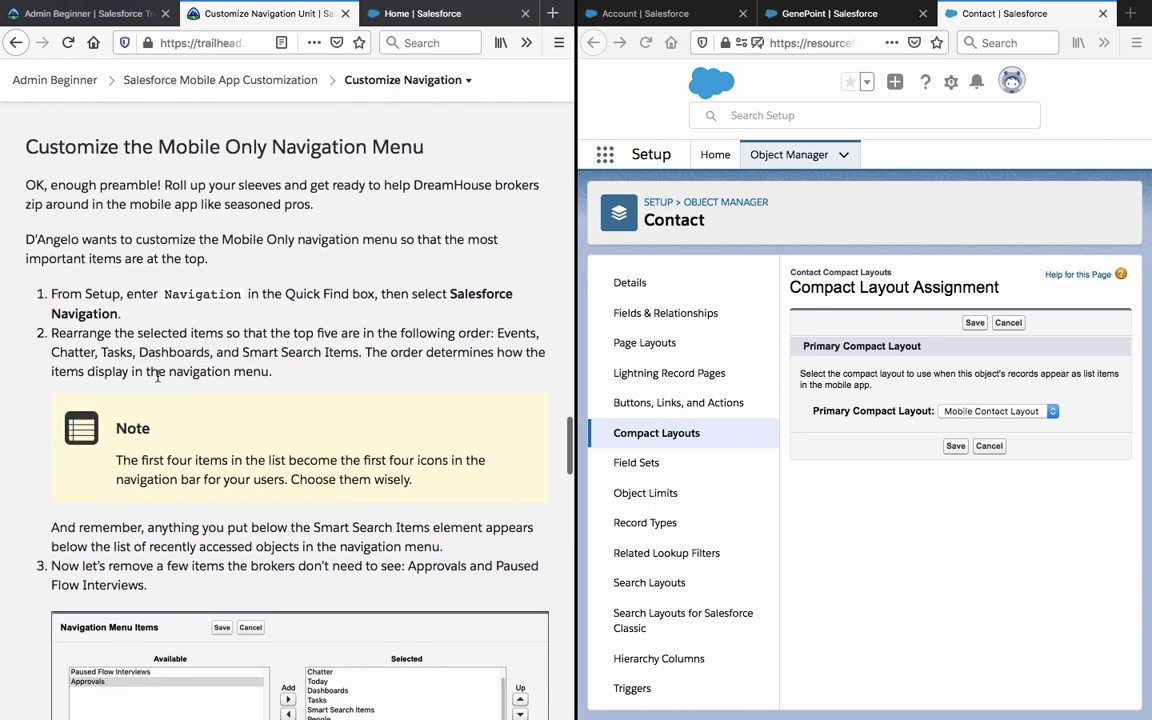
{"action": "left_click_drag", "start_coordinate": [124, 147], "coordinate": [148, 147]}
{"action": "triple_click", "coordinate": [148, 147]}
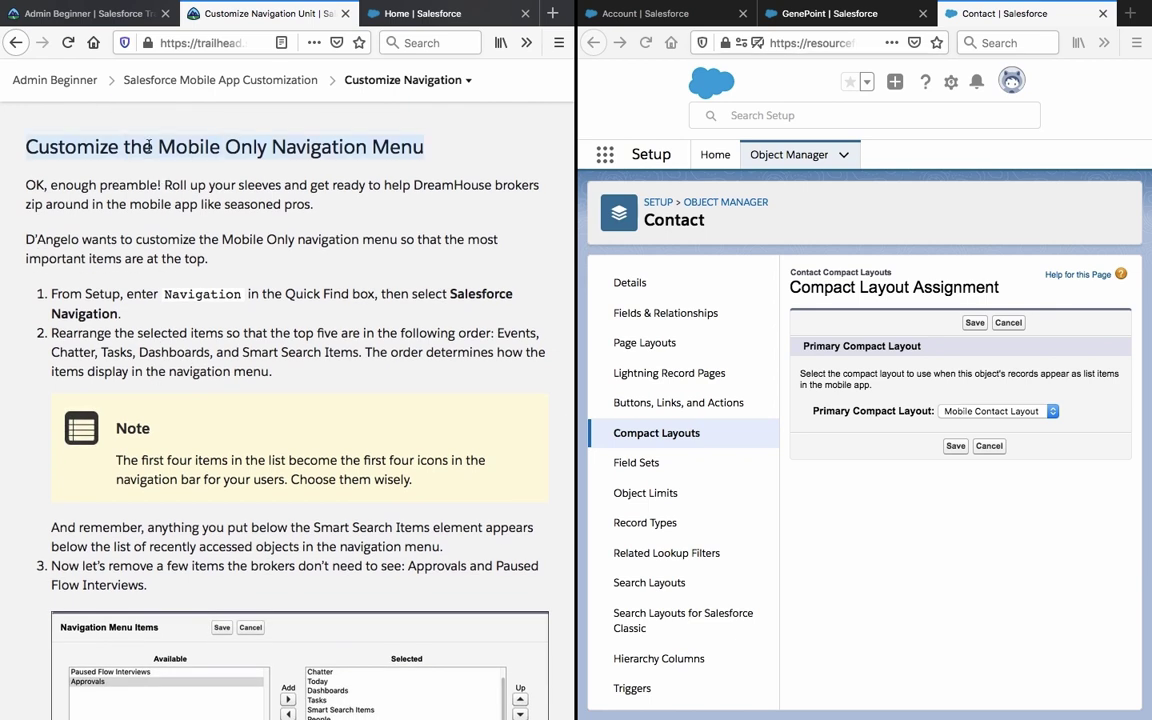
{"action": "left_click", "coordinate": [141, 186]}
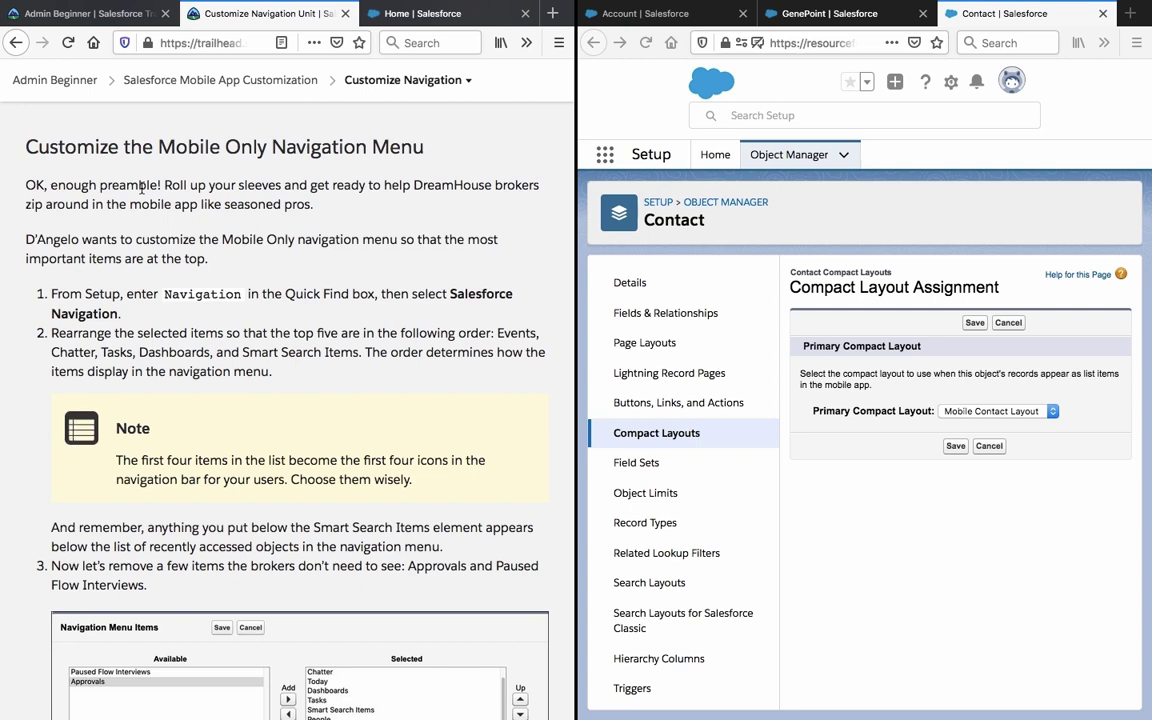
{"action": "triple_click", "coordinate": [141, 186]}
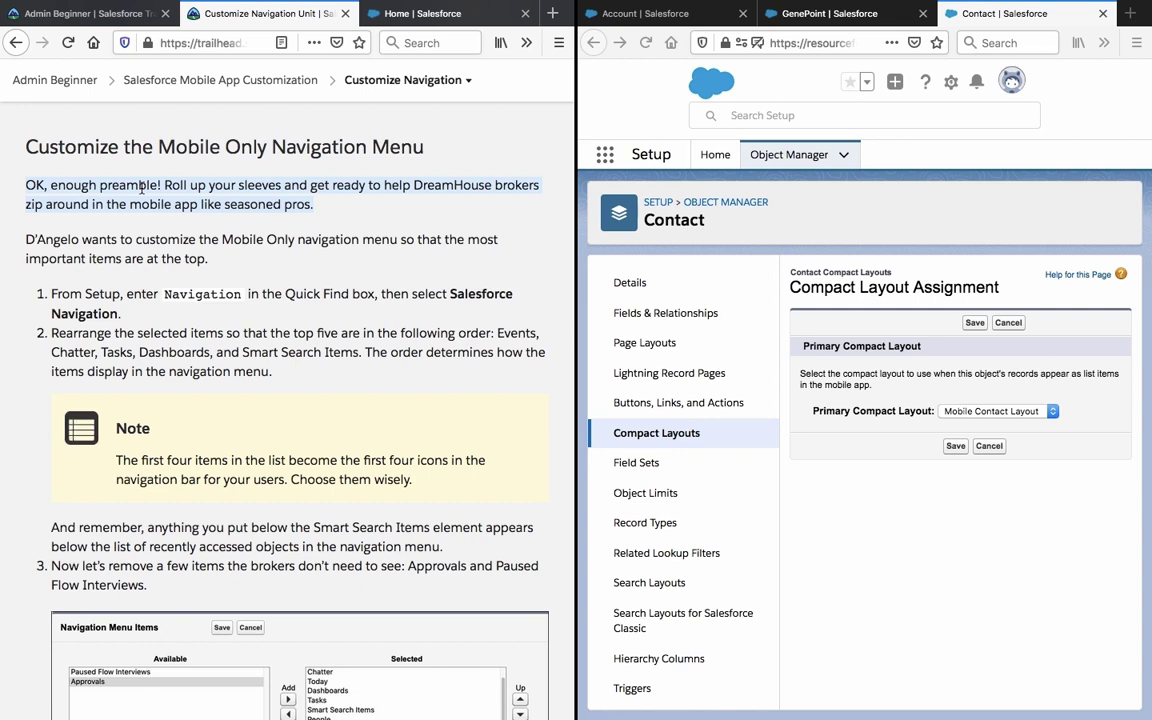
{"action": "triple_click", "coordinate": [118, 238]}
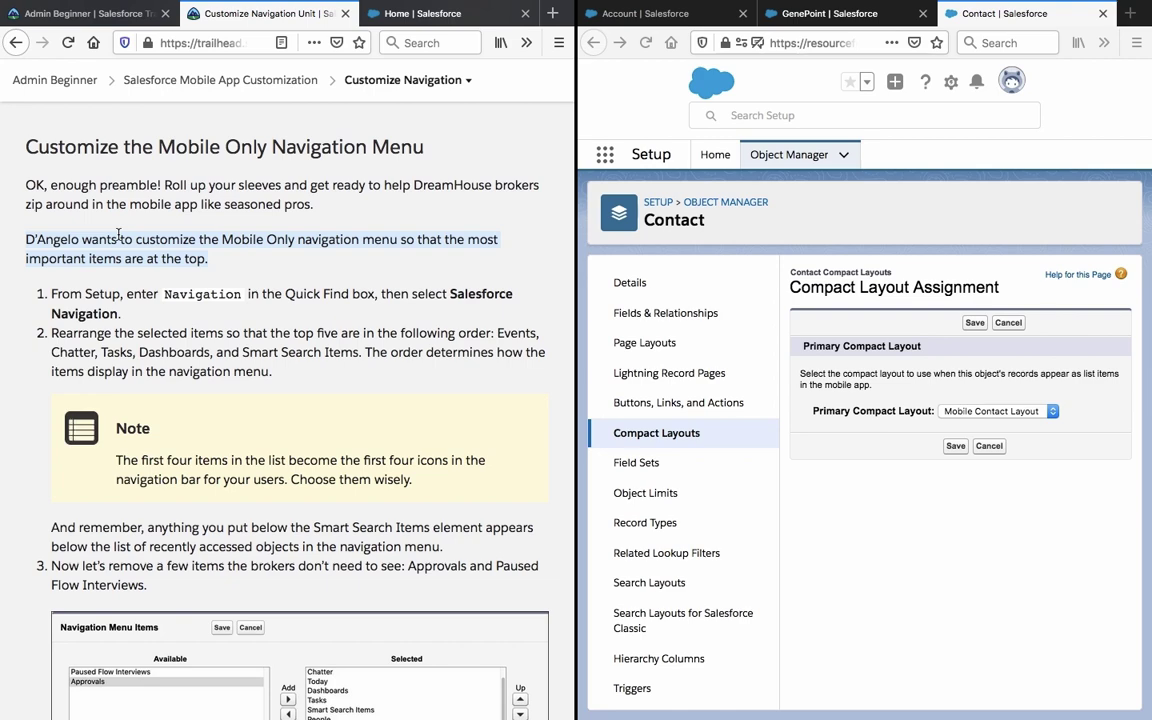
{"action": "scroll", "coordinate": [118, 236], "scroll_direction": "down", "scroll_amount": 2}
{"action": "left_click", "coordinate": [120, 238]}
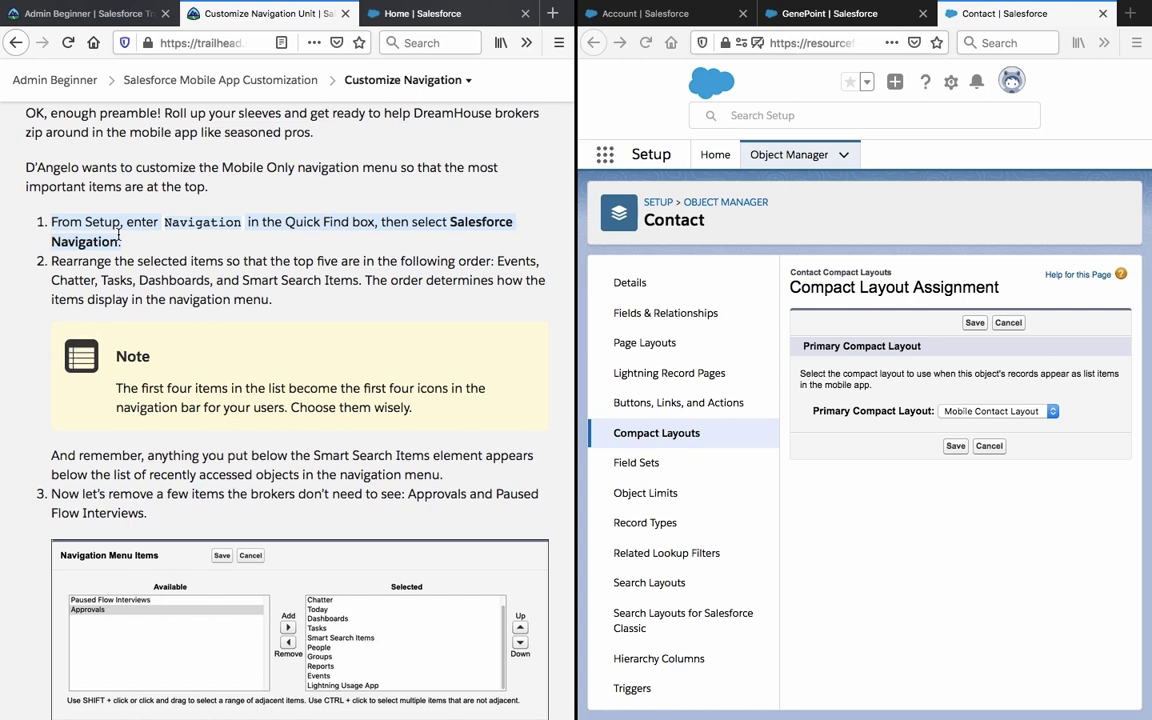
{"action": "left_click", "coordinate": [119, 235]}
- Copy the term "Navigation" from the instructions and use it in Setup's Quick Find to open the Salesforce Navigation page
{"action": "double_click", "coordinate": [175, 224]}
{"action": "right_click", "coordinate": [175, 224]}
{"action": "left_click", "coordinate": [200, 229]}
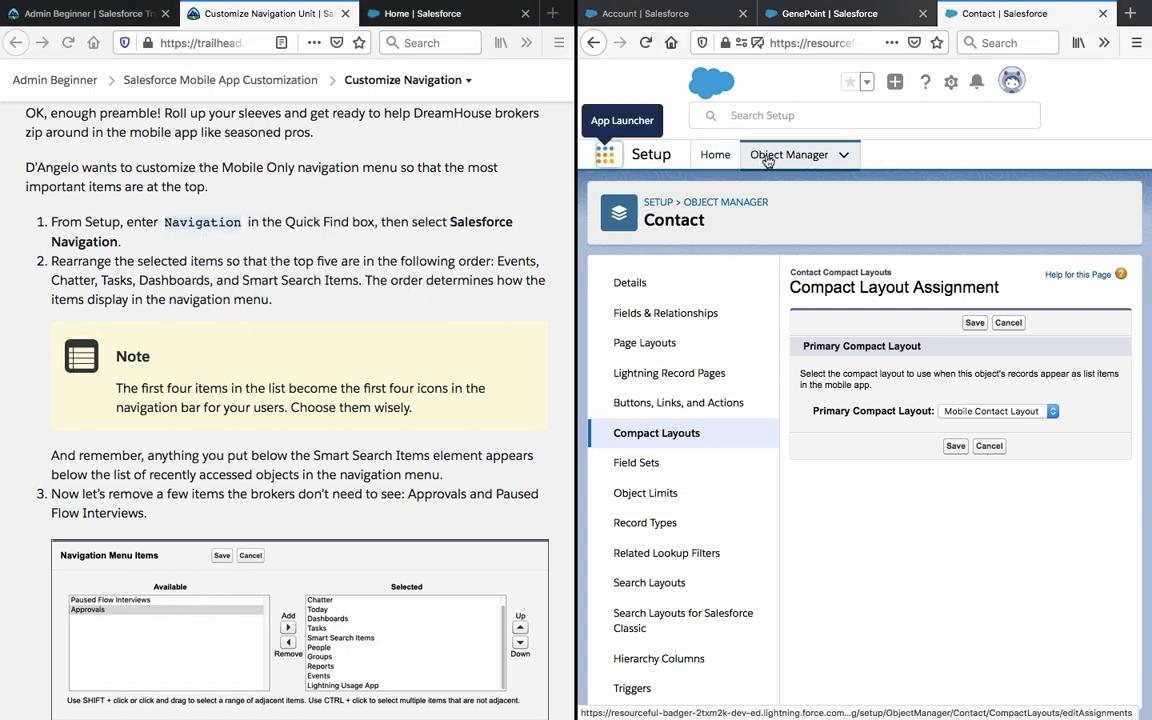
{"action": "left_click", "coordinate": [950, 81]}
{"action": "left_click", "coordinate": [876, 123]}
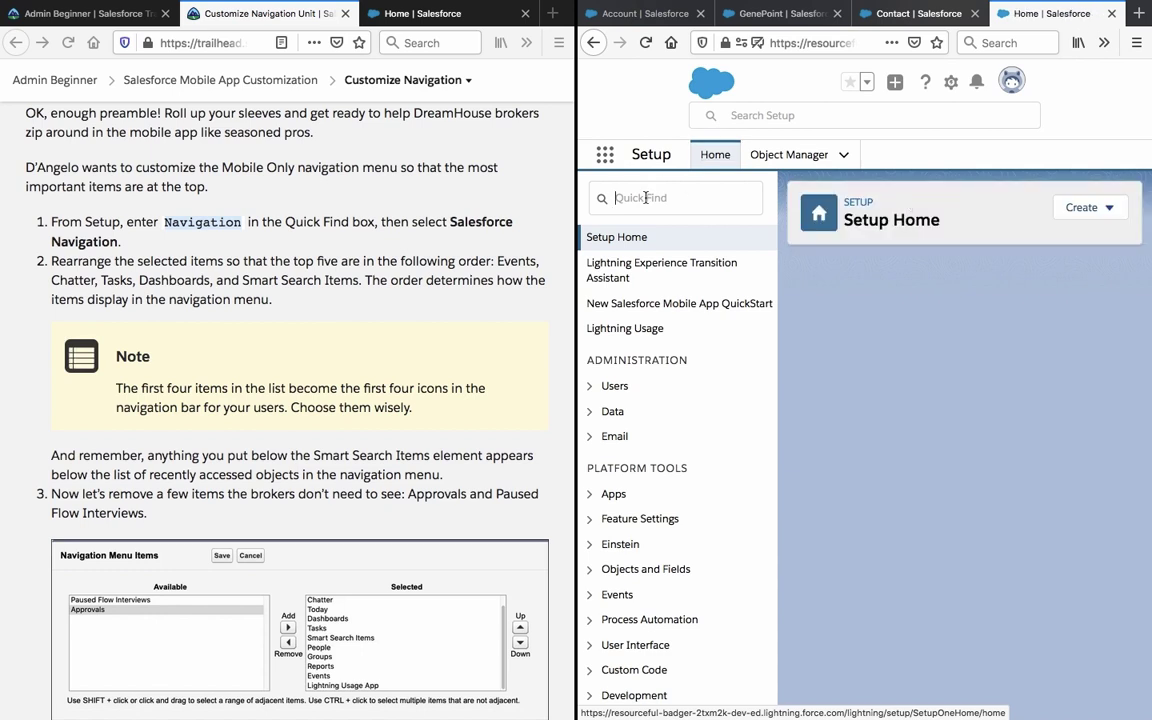
{"action": "type", "text": "Navigation"}
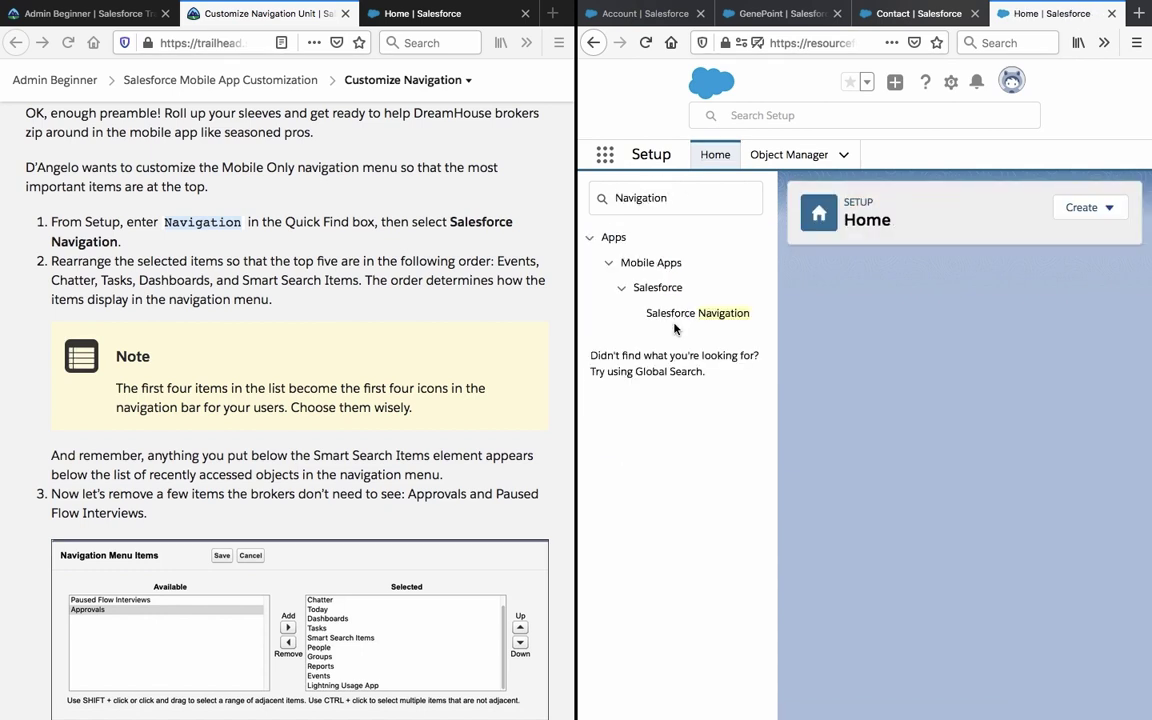
{"action": "left_click", "coordinate": [675, 316]}
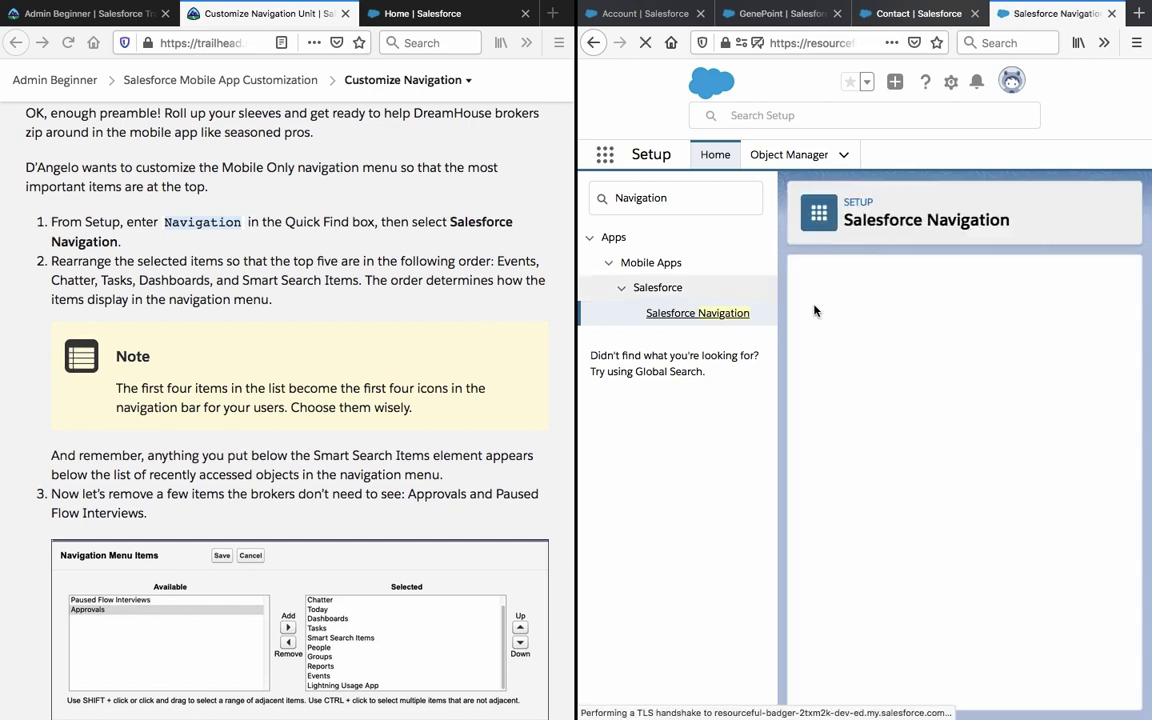
- Move Events to the top of the Selected list under Navigation Menu Items
{"action": "scroll", "coordinate": [850, 620], "scroll_direction": "down", "scroll_amount": 3}
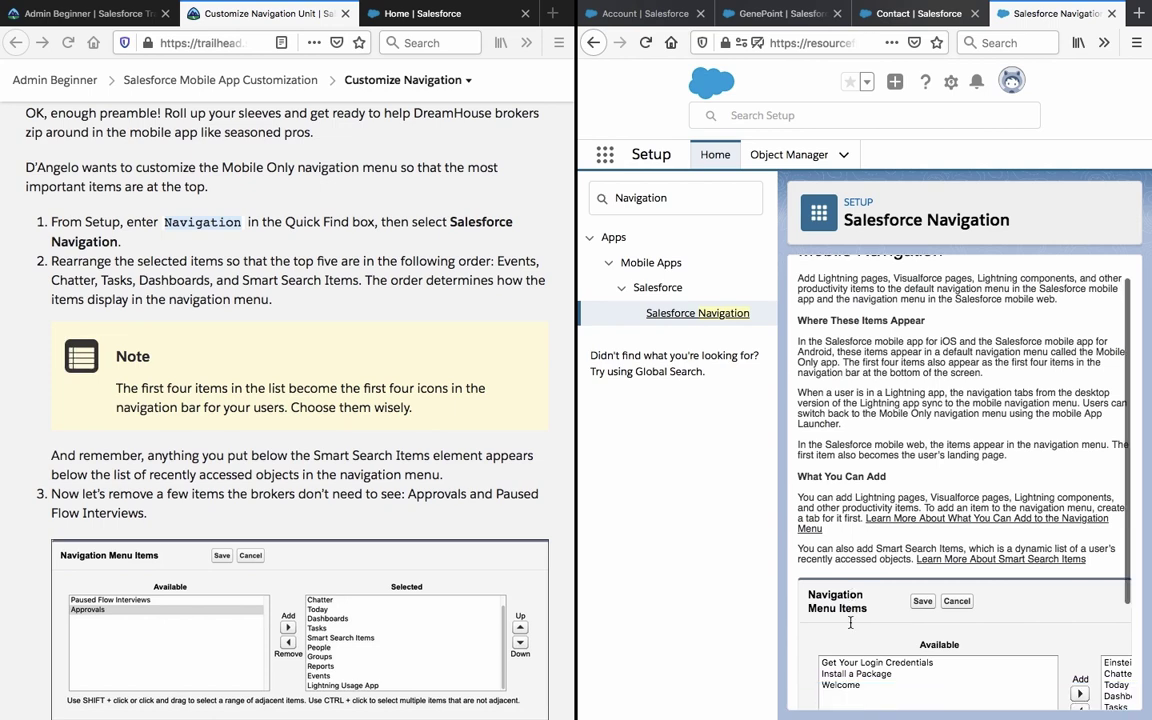
{"action": "scroll", "coordinate": [880, 610], "scroll_direction": "right", "scroll_amount": 5}
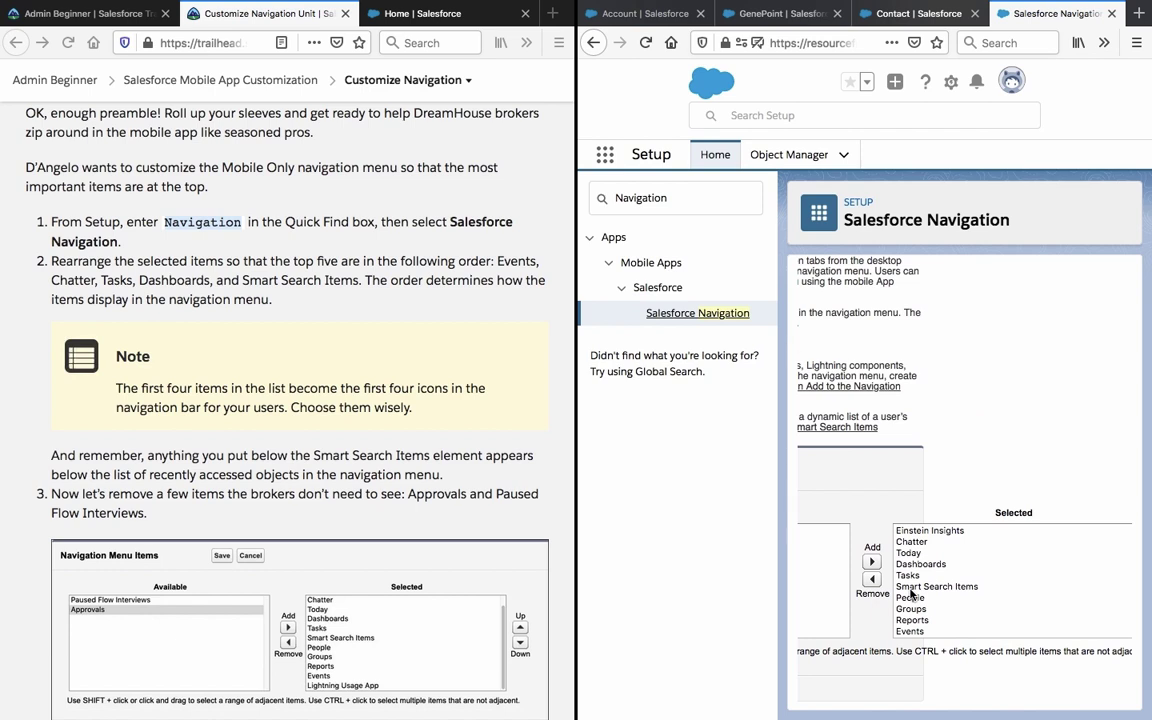
{"action": "scroll", "coordinate": [920, 605], "scroll_direction": "down", "scroll_amount": 2}
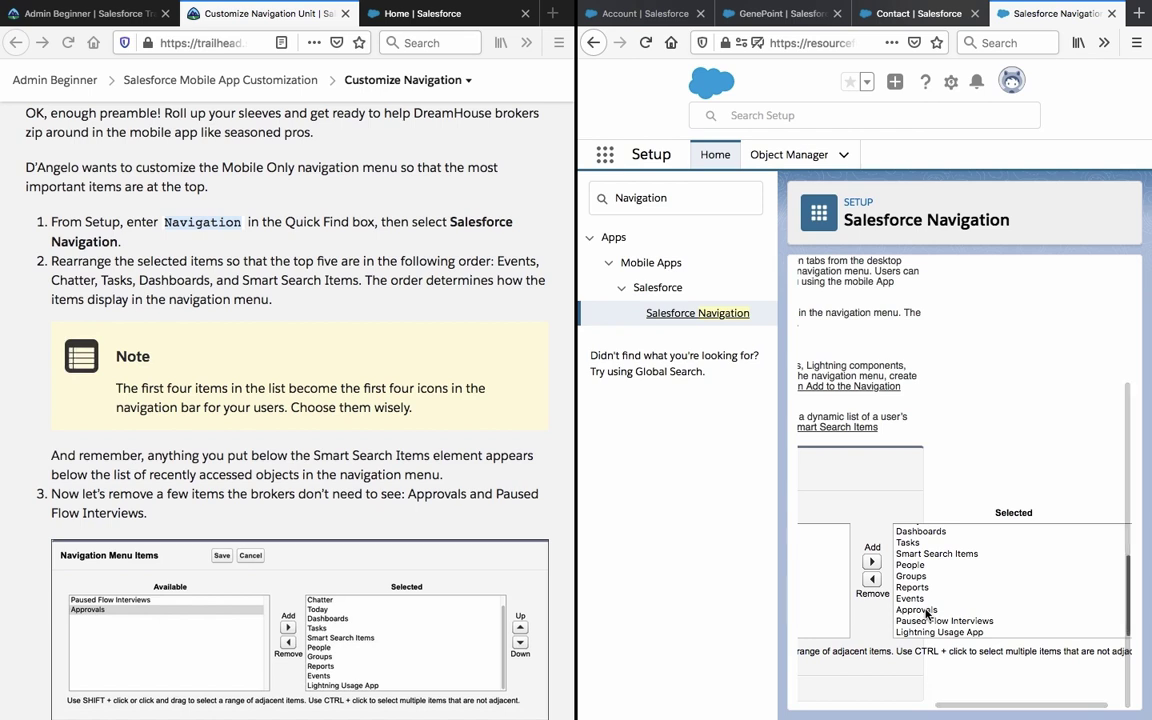
{"action": "left_click", "coordinate": [922, 599]}
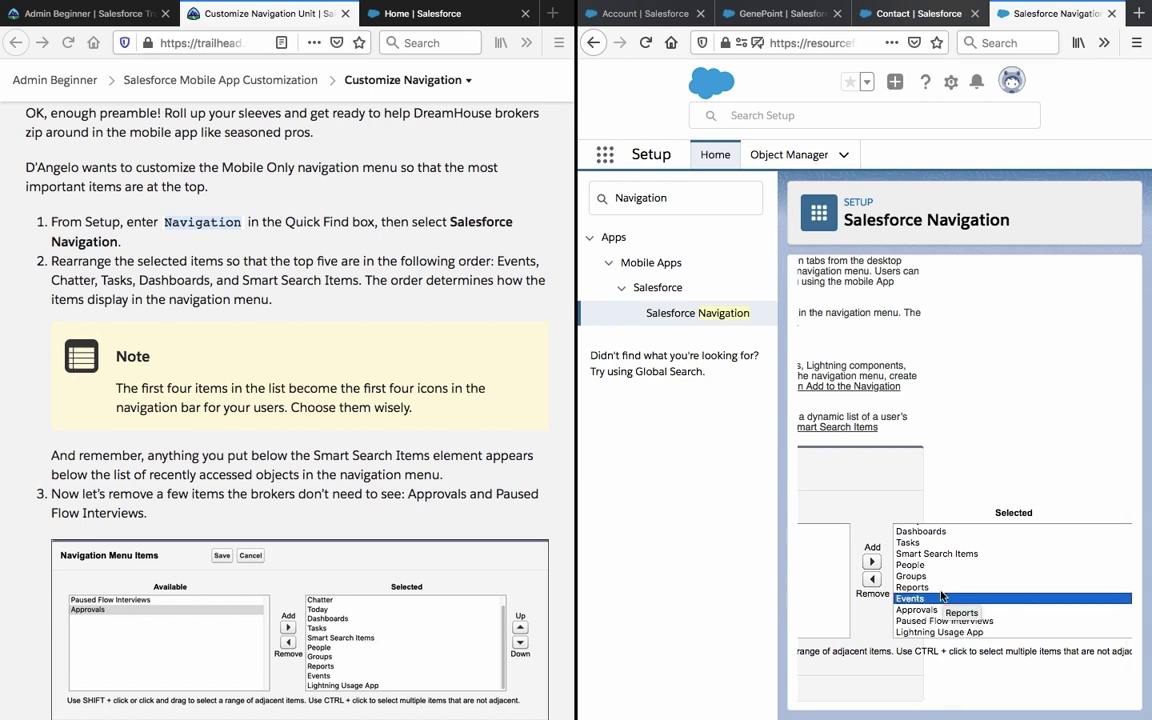
{"action": "mouse_move", "coordinate": [938, 598]}
{"action": "left_mouse_down"}
{"action": "mouse_move", "coordinate": [930, 542]}
{"action": "mouse_move", "coordinate": [928, 599]}
{"action": "left_mouse_up"}
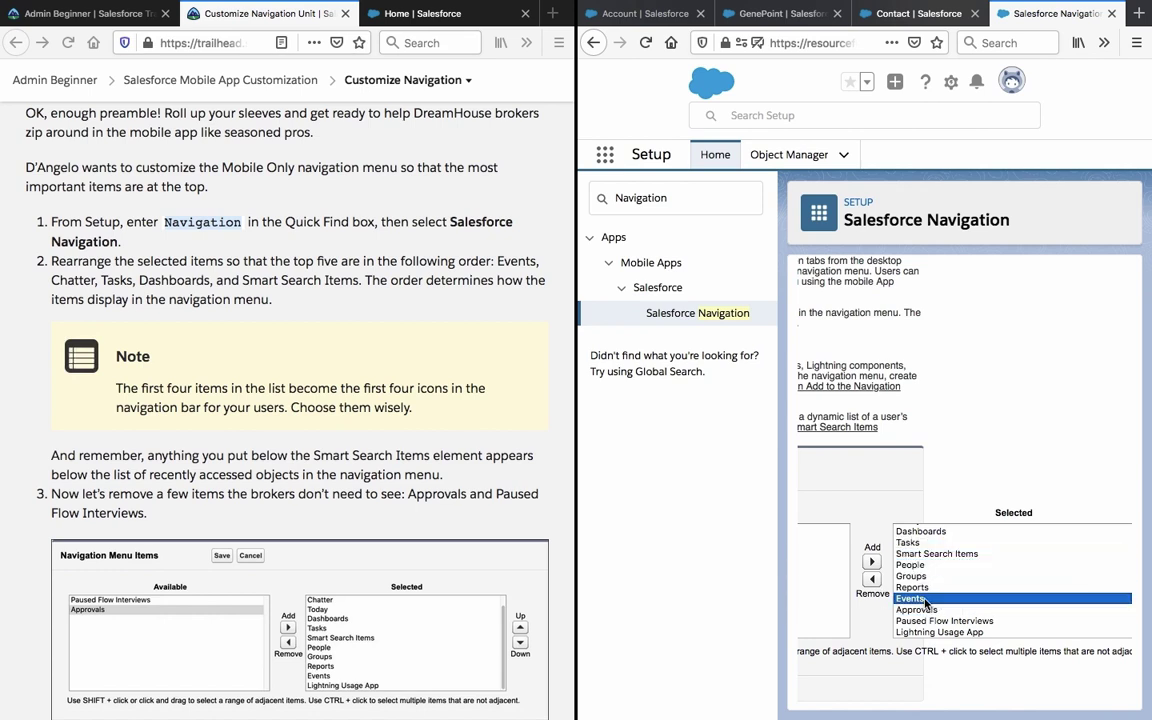
{"action": "scroll", "coordinate": [925, 603], "scroll_direction": "right", "scroll_amount": 1}
{"action": "scroll", "coordinate": [925, 603], "scroll_direction": "right", "scroll_amount": 1}
{"action": "left_click", "coordinate": [1115, 563]}
{"action": "left_click", "coordinate": [1115, 563]}
{"action": "left_click", "coordinate": [1115, 563]}
{"action": "left_click", "coordinate": [1115, 563]}
{"action": "left_click", "coordinate": [1115, 563]}
{"action": "left_click", "coordinate": [1115, 563]}
{"action": "left_click", "coordinate": [1115, 563]}
{"action": "left_click", "coordinate": [1115, 563]}
{"action": "left_click", "coordinate": [1115, 563]}
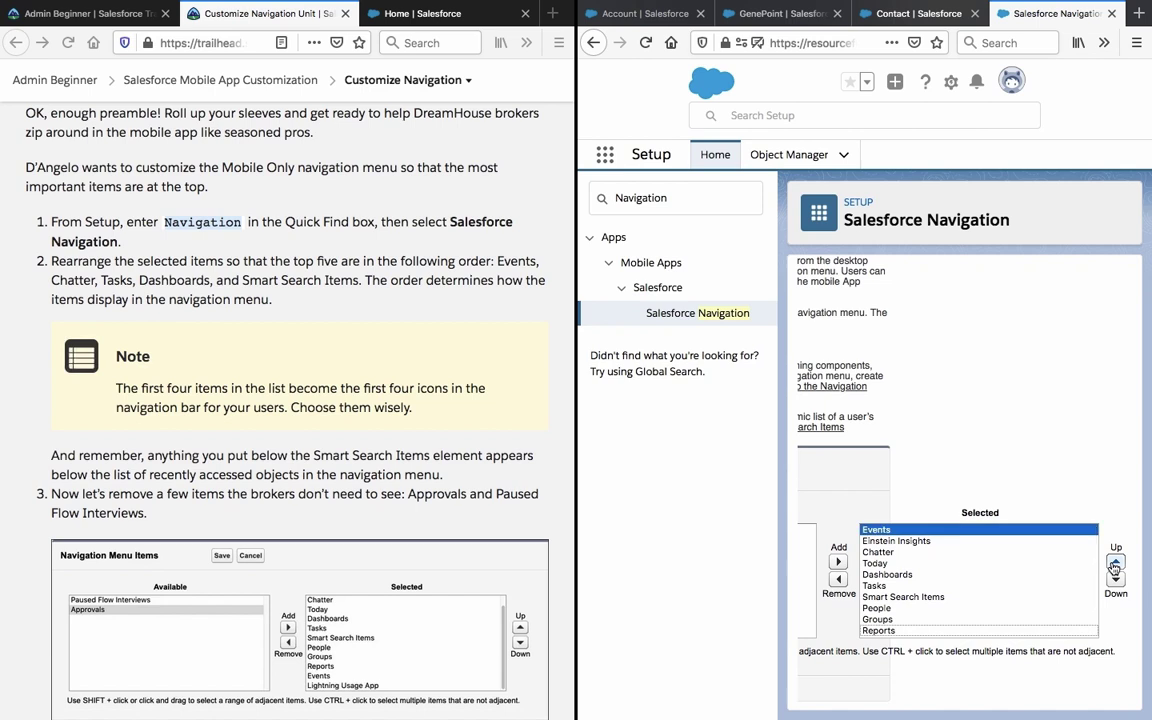
- Move Chatter to second place and Tasks to third place in the Selected navigation menu items
{"action": "left_click", "coordinate": [1070, 552]}
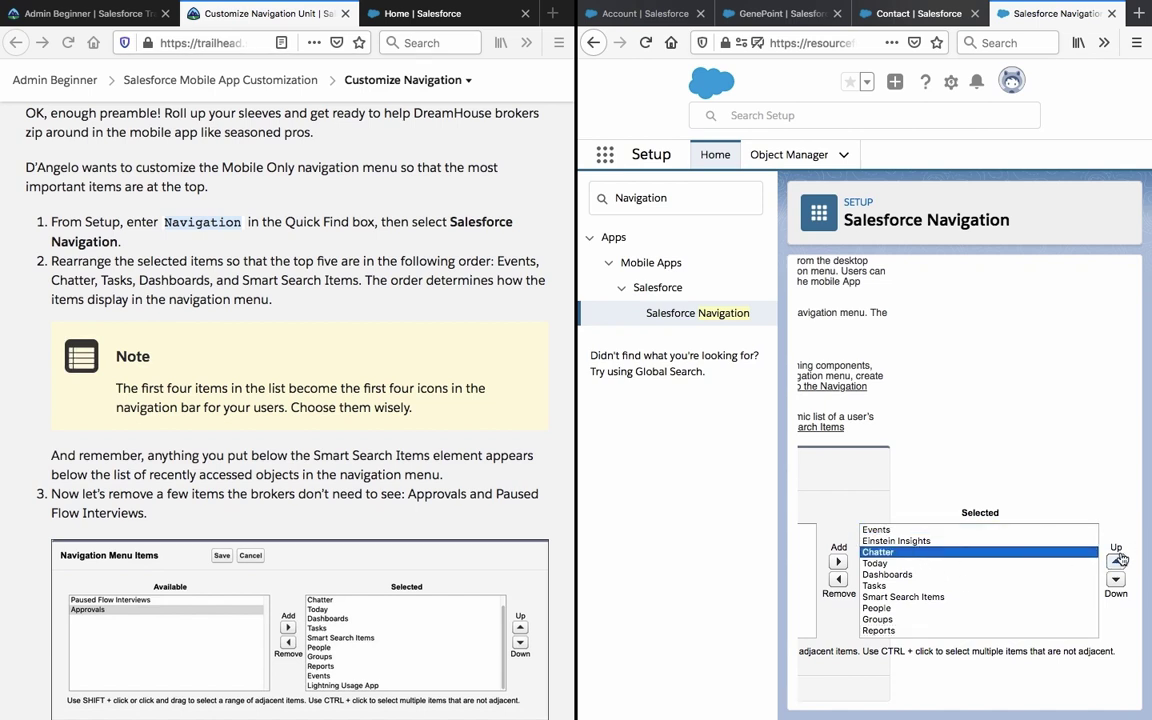
{"action": "left_click", "coordinate": [1115, 563]}
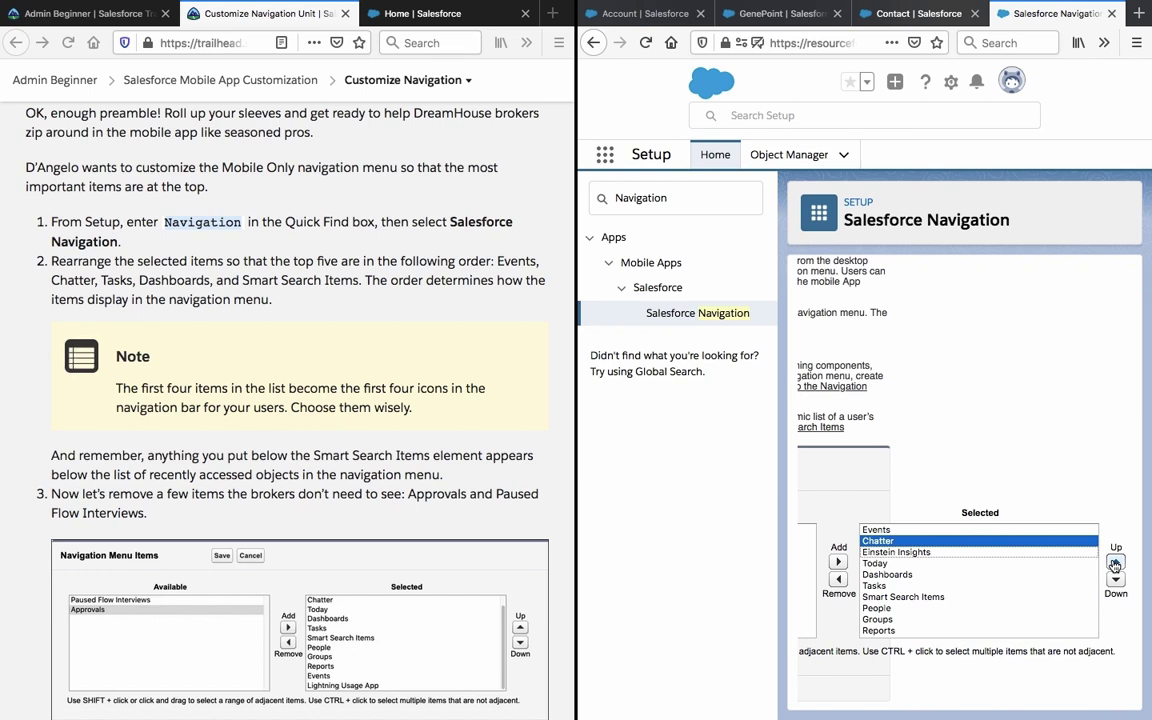
{"action": "left_click", "coordinate": [960, 563]}
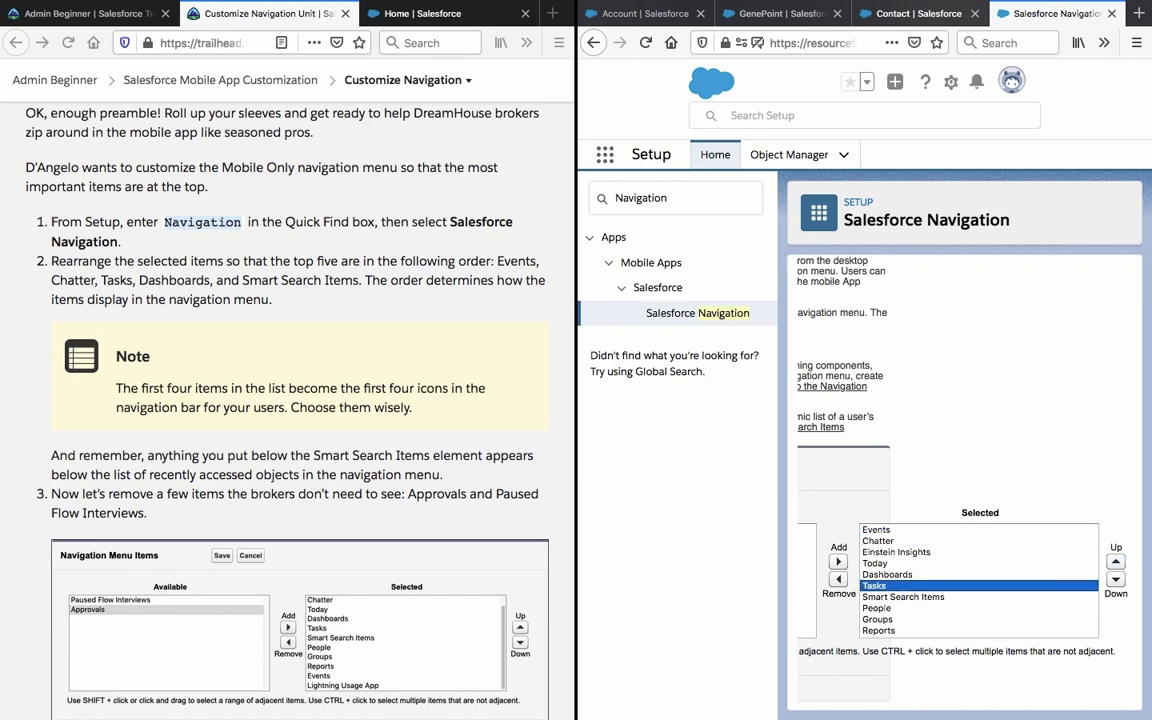
{"action": "left_click", "coordinate": [975, 596]}
{"action": "left_click", "coordinate": [975, 585]}
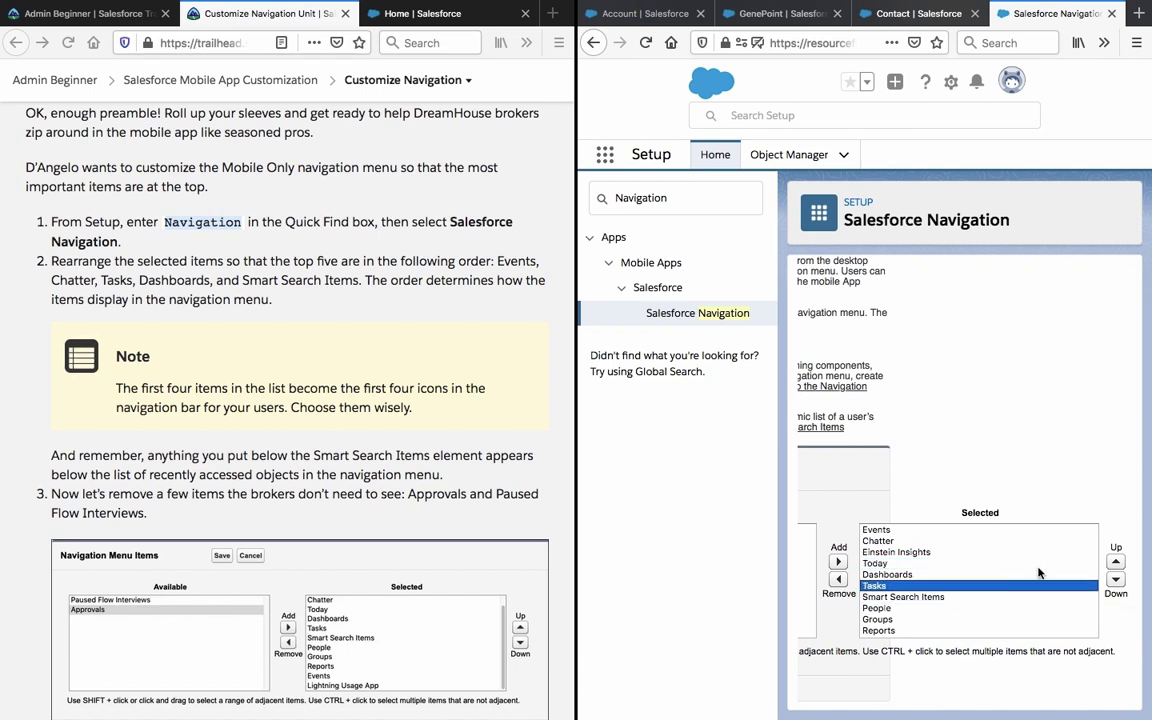
{"action": "left_click", "coordinate": [1116, 561]}
{"action": "left_click", "coordinate": [1116, 561]}
{"action": "left_click", "coordinate": [1116, 561]}
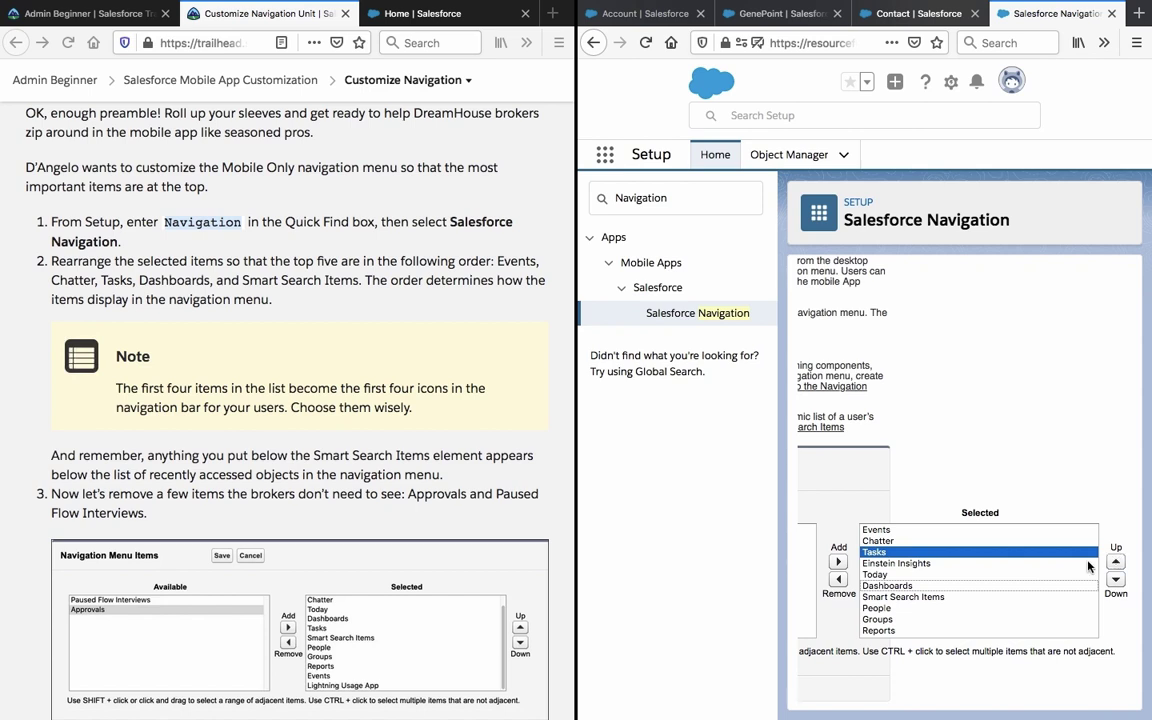
- Move Smart Search Items to fourth place, directly below Tasks, and save the navigation menu items
{"action": "left_click", "coordinate": [1010, 597]}
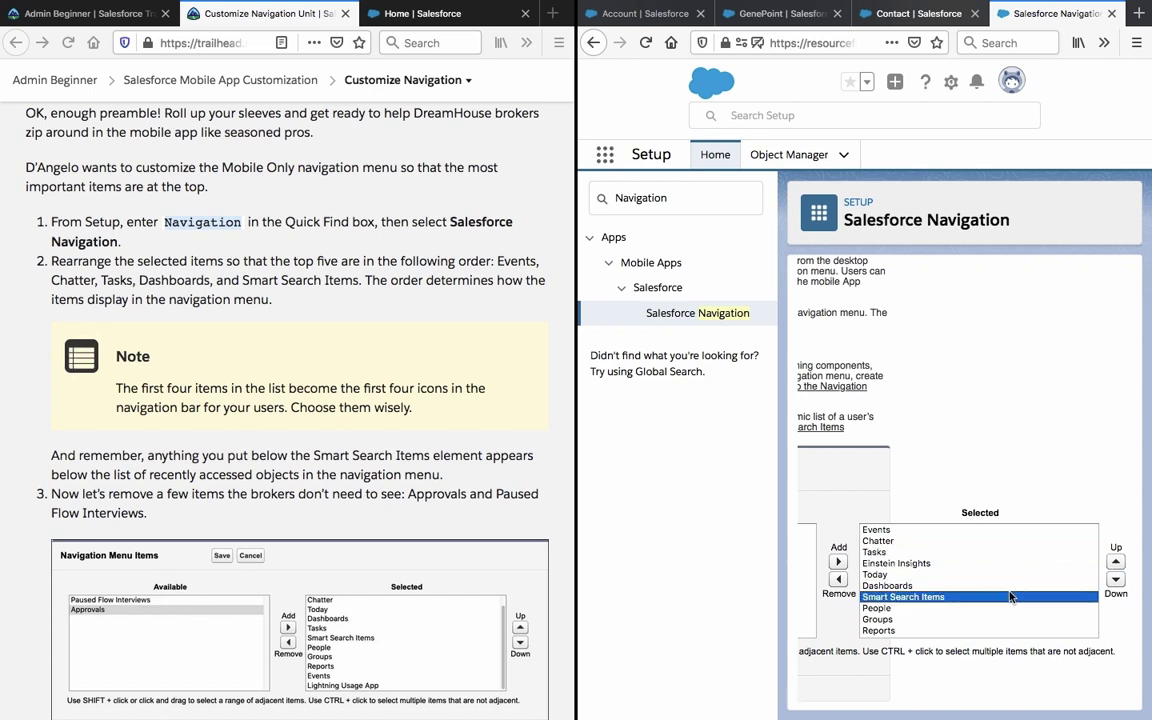
{"action": "left_click", "coordinate": [1116, 561]}
{"action": "left_click", "coordinate": [1116, 561]}
{"action": "left_click", "coordinate": [1116, 561]}
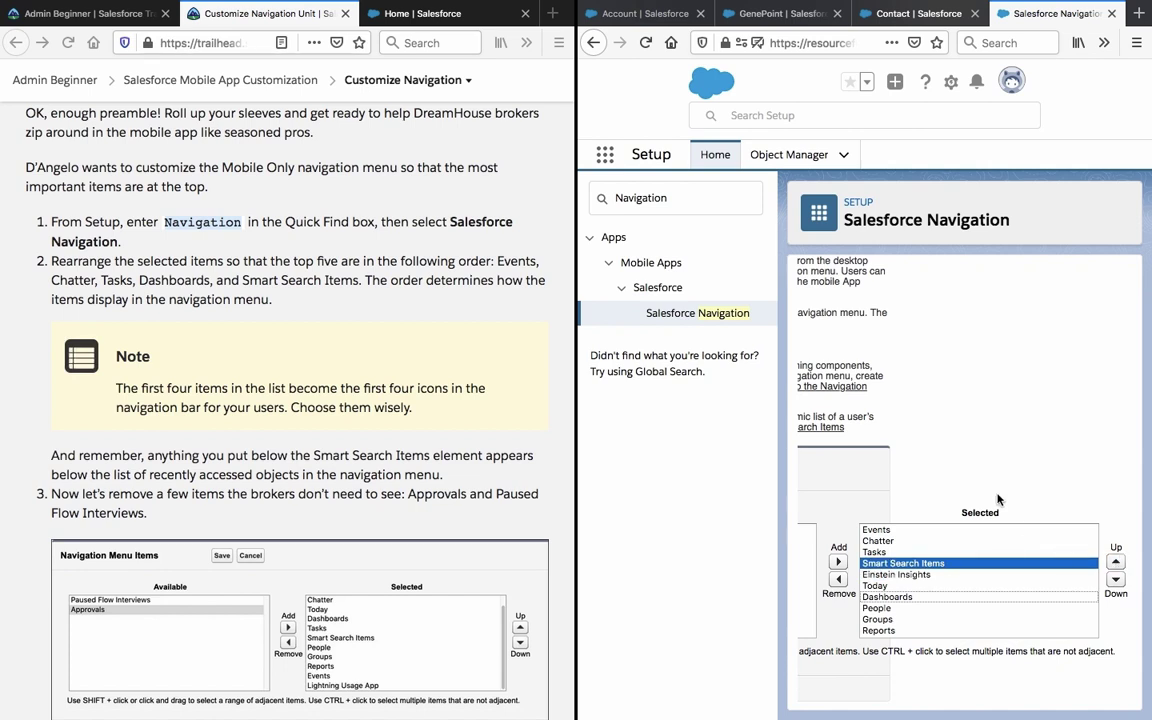
{"action": "left_click", "coordinate": [927, 436]}
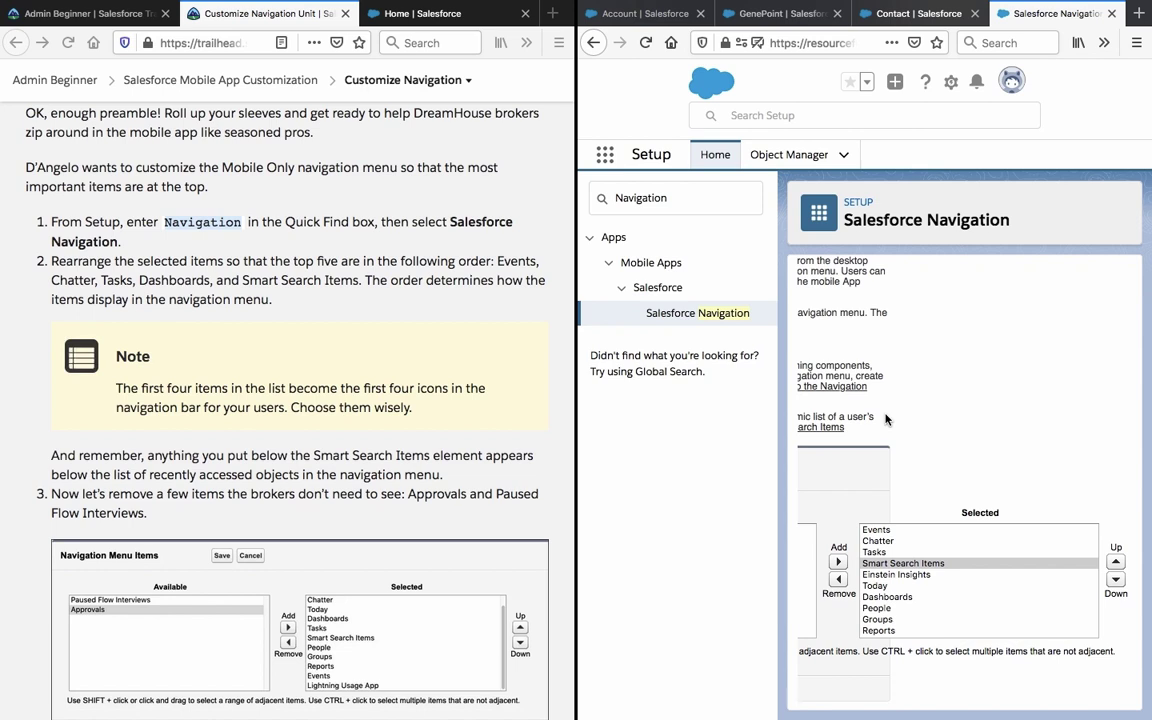
{"action": "scroll", "coordinate": [885, 419], "scroll_direction": "down", "scroll_amount": 1}
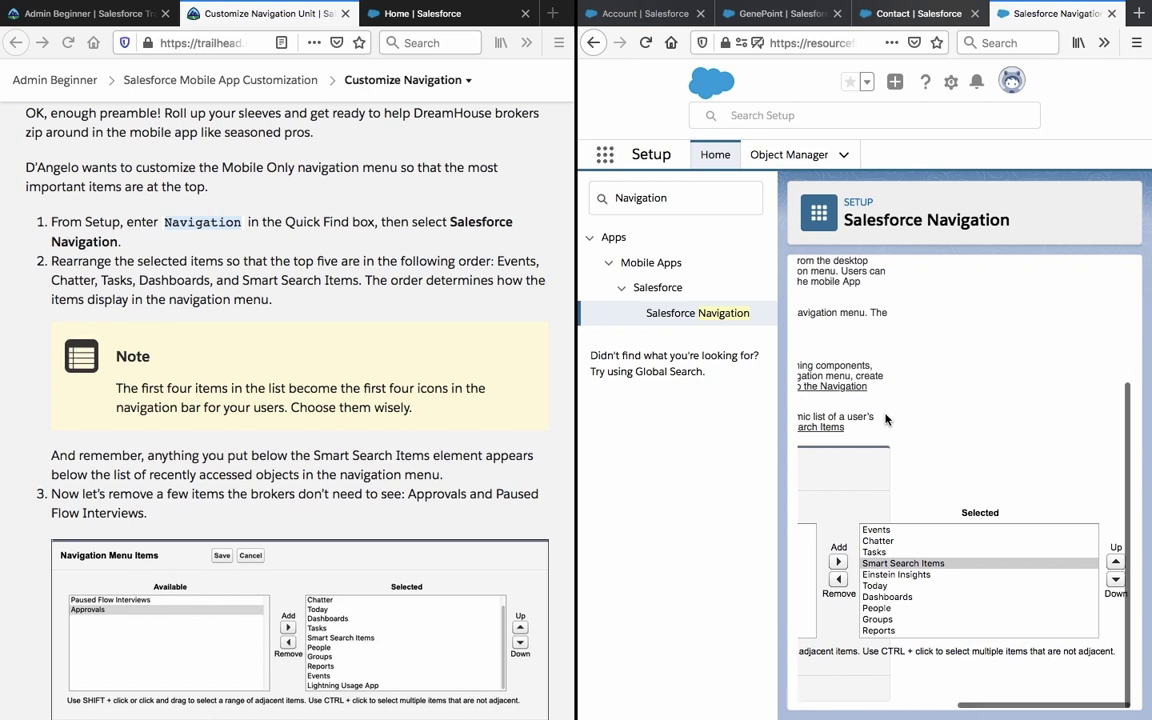
{"action": "scroll", "coordinate": [885, 419], "scroll_direction": "left", "scroll_amount": 5}
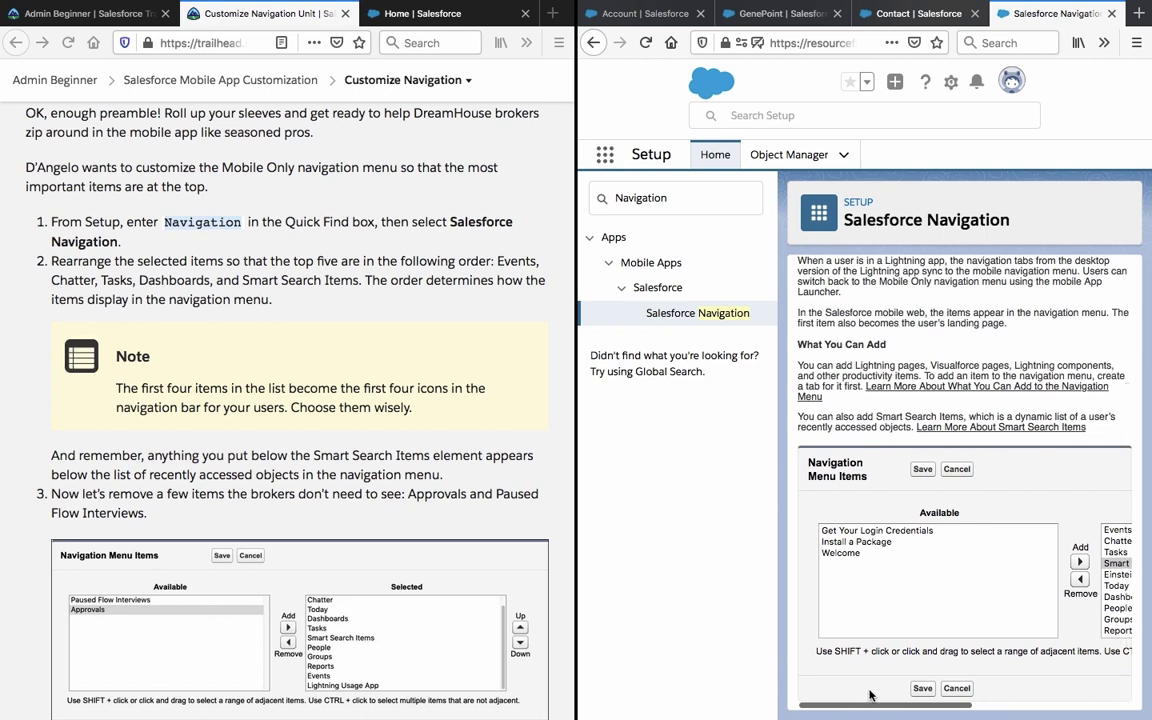
{"action": "left_click", "coordinate": [924, 689]}
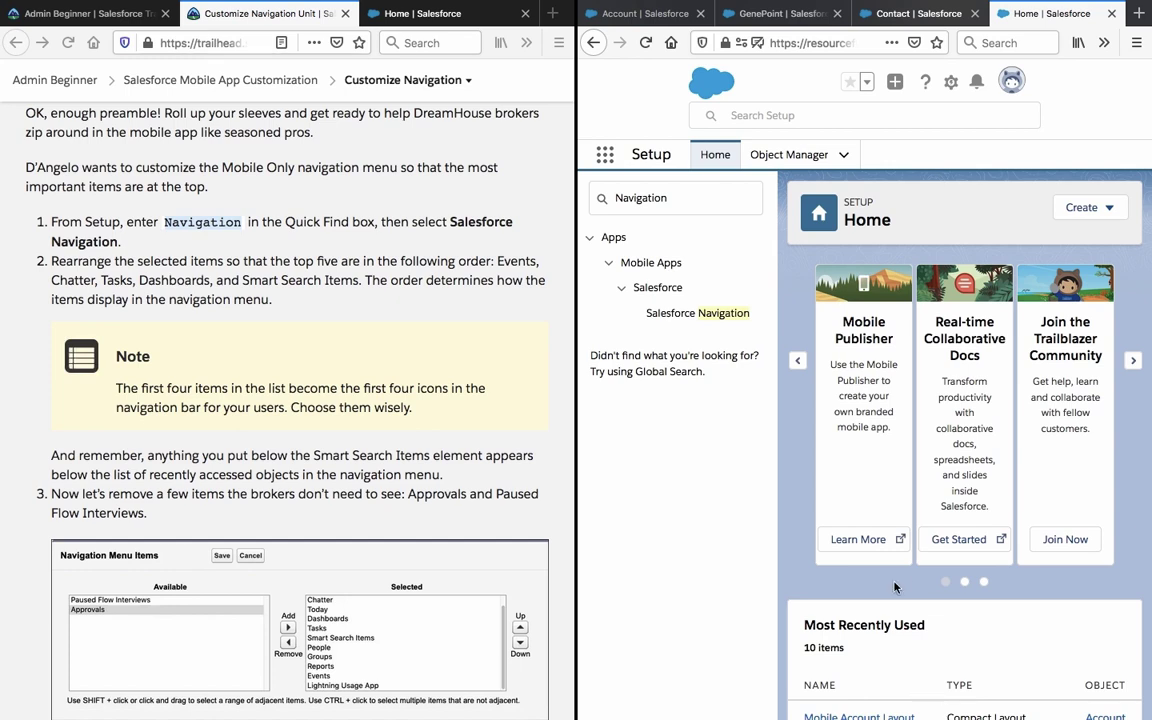
- Reopen the Salesforce Navigation page from the Setup Home page
{"action": "scroll", "coordinate": [905, 580], "scroll_direction": "down", "scroll_amount": 3}
{"action": "scroll", "coordinate": [904, 580], "scroll_direction": "up", "scroll_amount": 3}
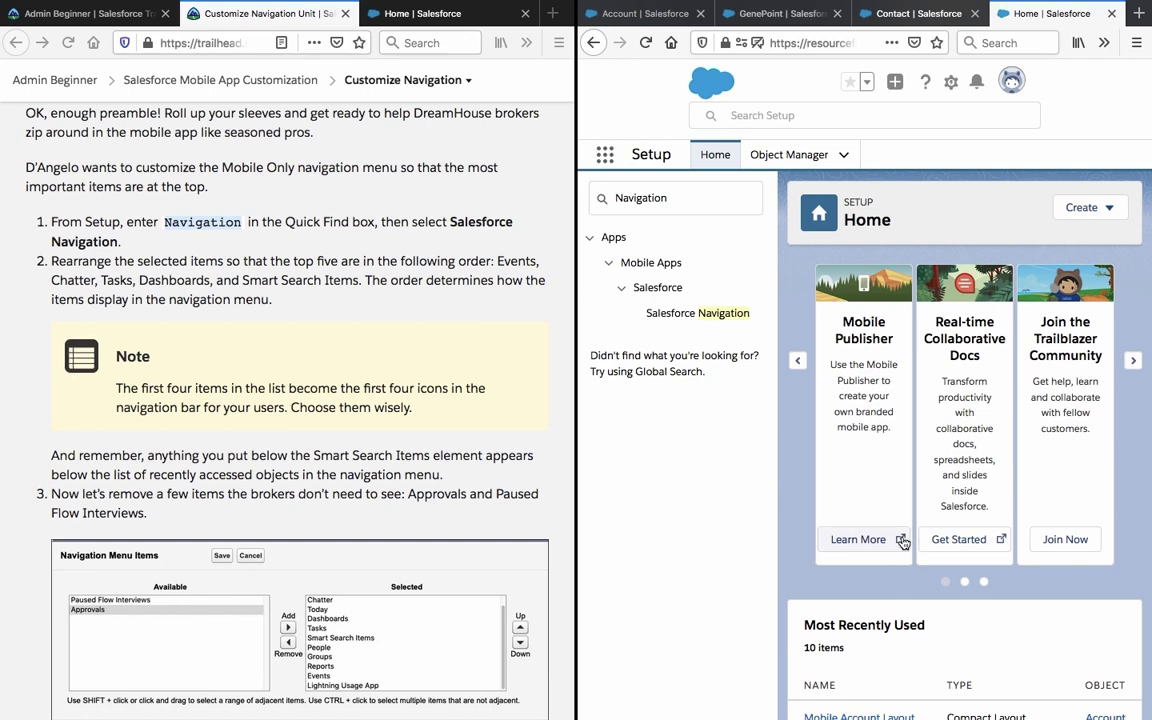
{"action": "scroll", "coordinate": [902, 579], "scroll_direction": "down", "scroll_amount": 5}
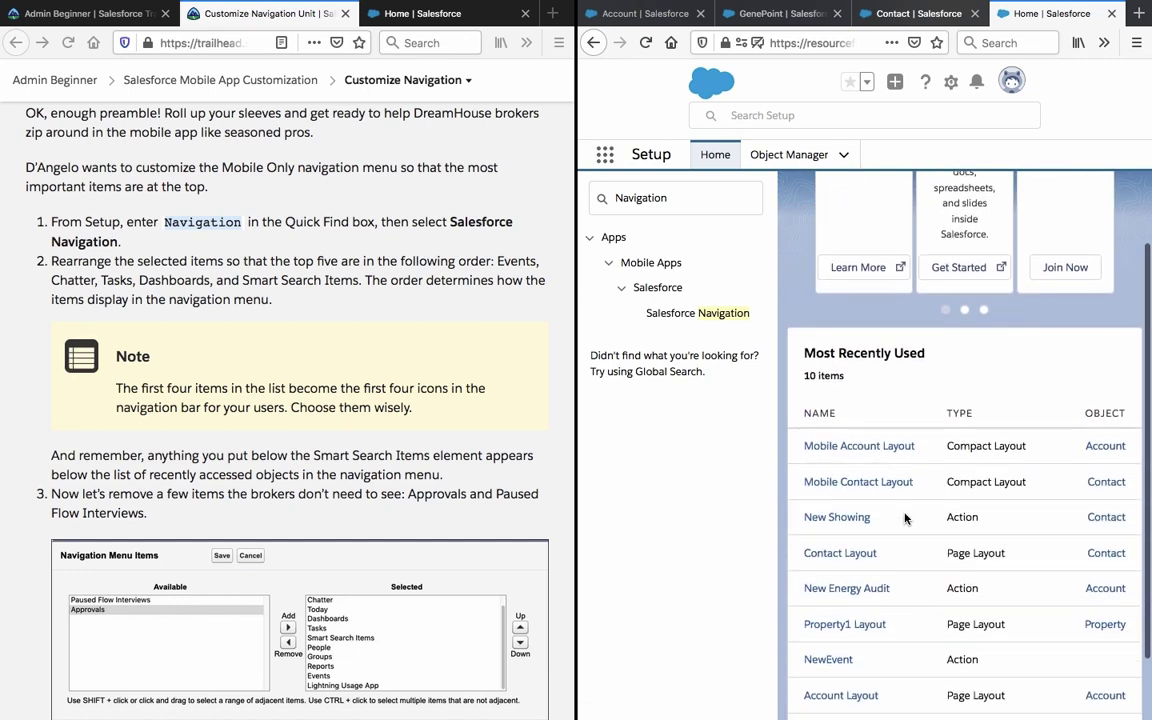
{"action": "left_click", "coordinate": [592, 42]}
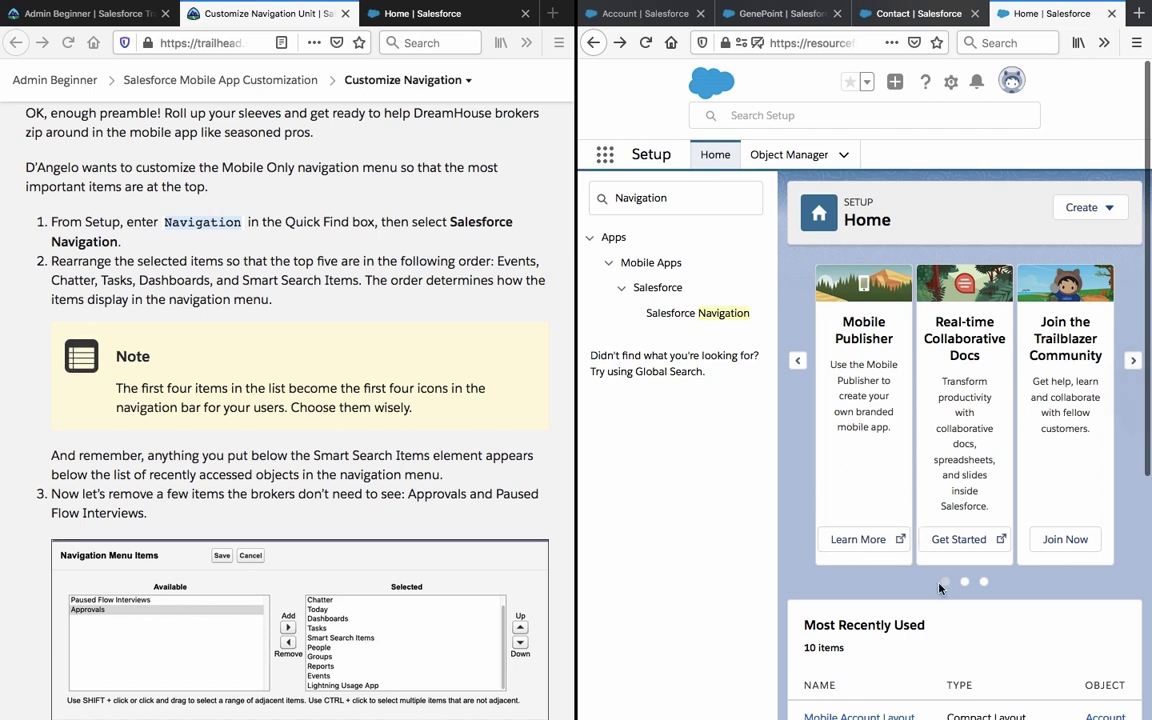
{"action": "left_click", "coordinate": [706, 315]}
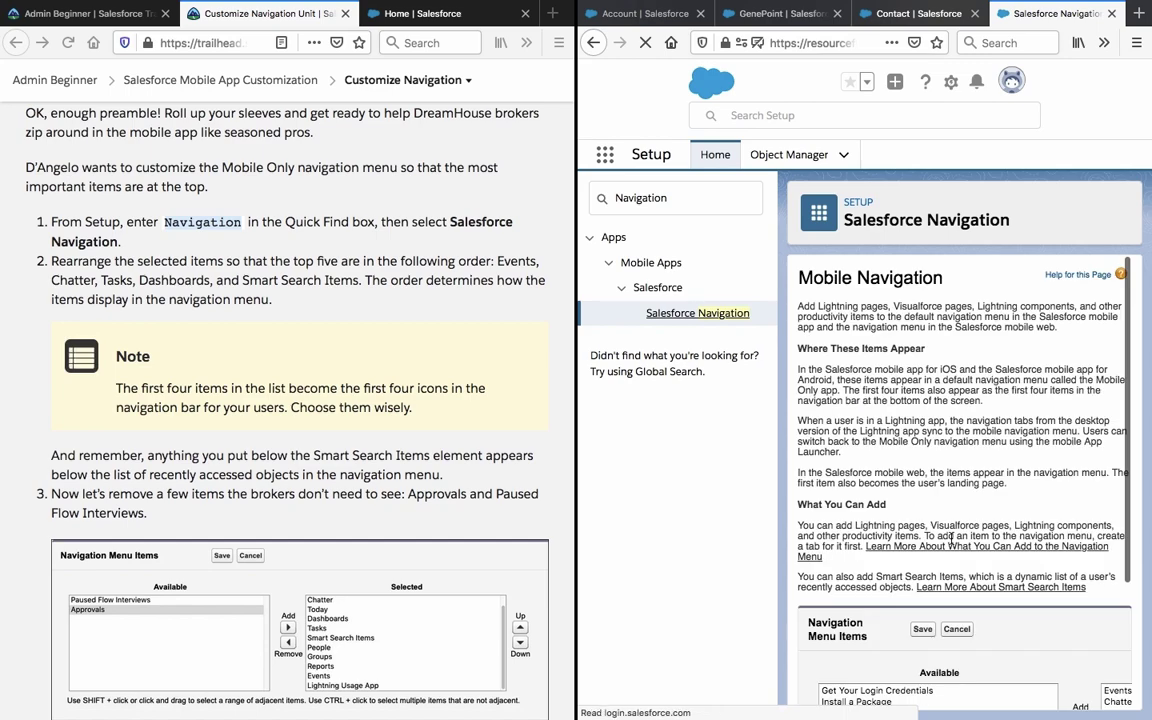
- Remove Approvals and Paused Flow Interviews from the Selected navigation menu items
{"action": "scroll", "coordinate": [952, 543], "scroll_direction": "down", "scroll_amount": 3}
{"action": "scroll", "coordinate": [1043, 575], "scroll_direction": "right", "scroll_amount": 4}
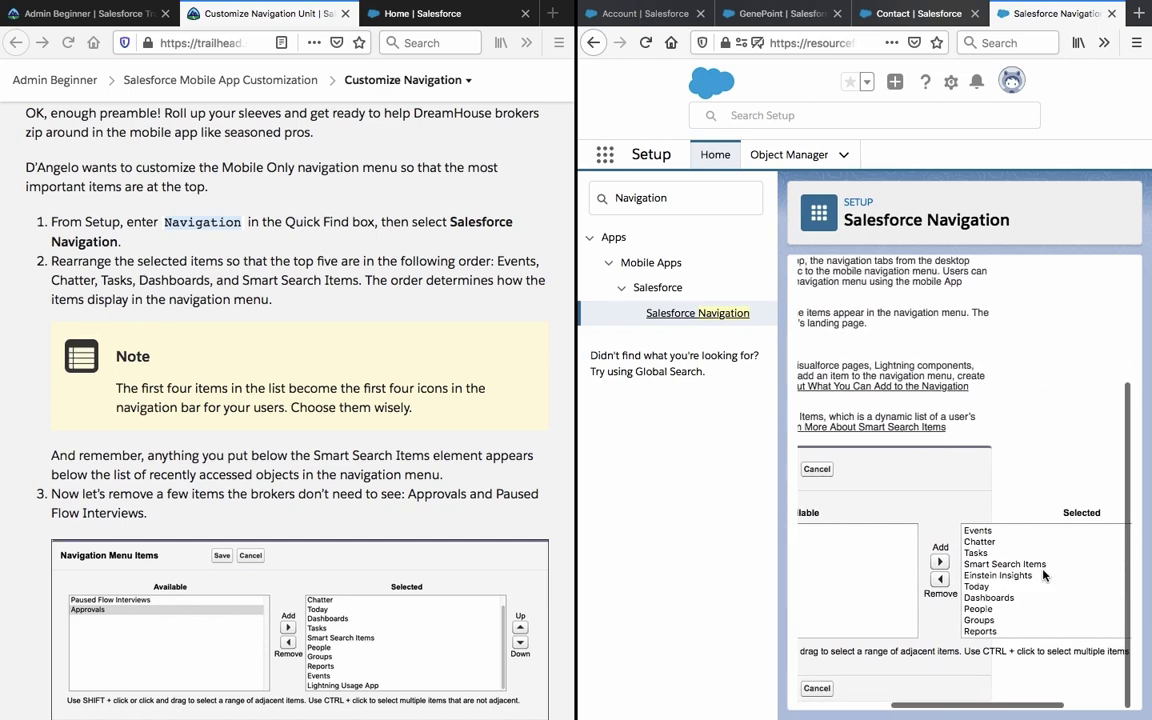
{"action": "left_click", "coordinate": [1043, 575]}
{"action": "key", "text": "a"}
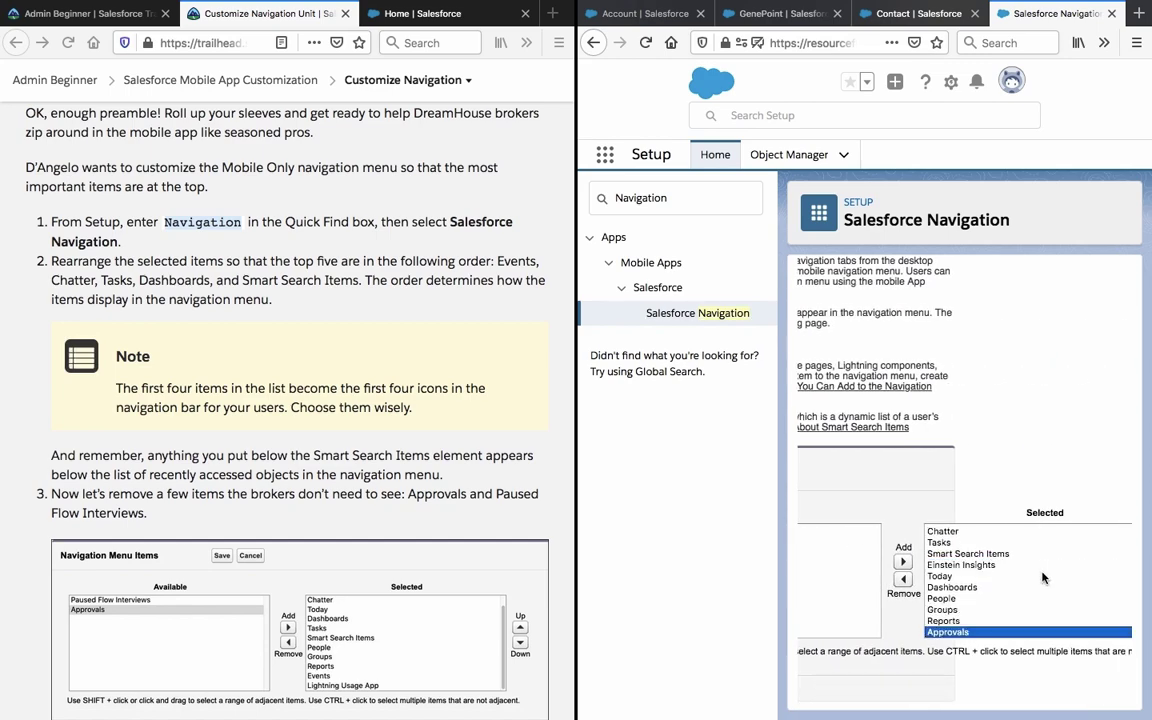
{"action": "left_click", "coordinate": [903, 579]}
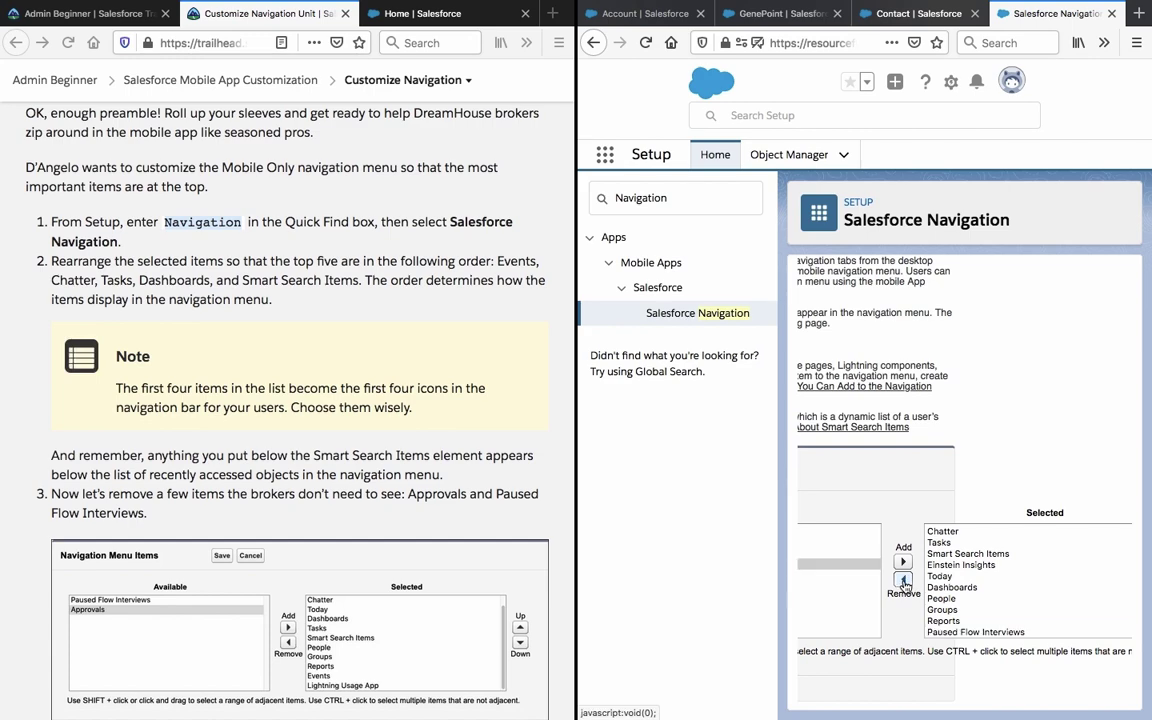
{"action": "left_click", "coordinate": [967, 601]}
{"action": "key", "text": "p"}
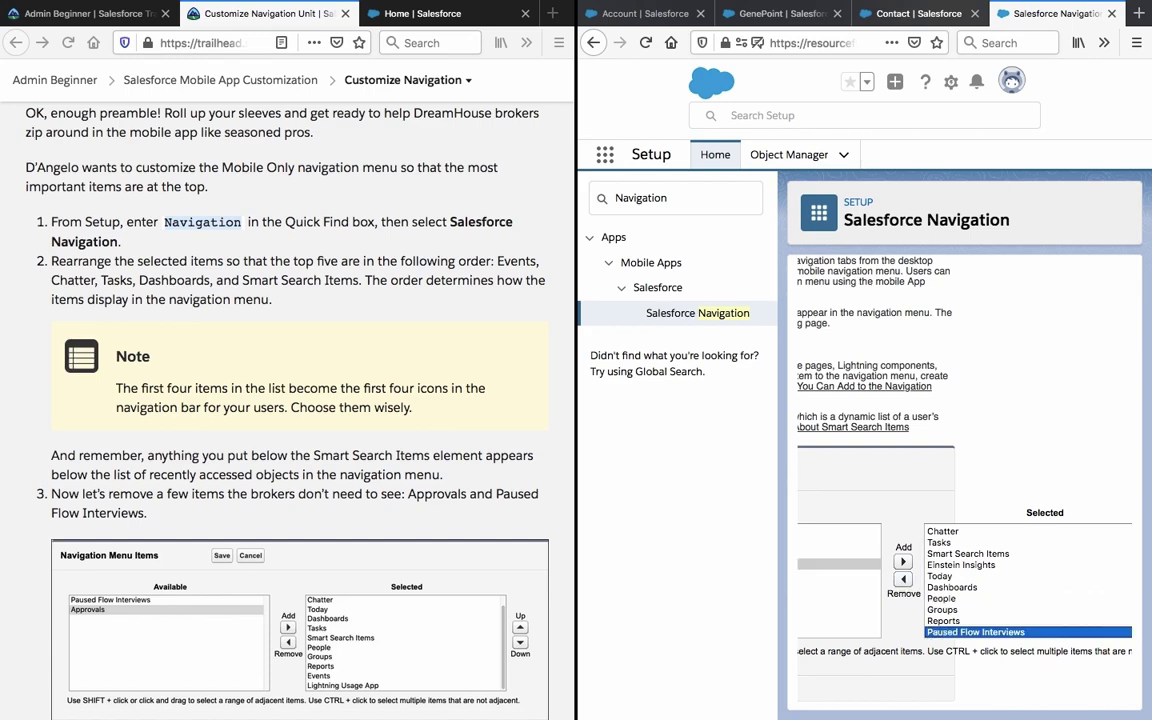
{"action": "left_click", "coordinate": [903, 579]}
- Check the remaining Trailhead instruction and save the shortened list of navigation menu items
{"action": "scroll", "coordinate": [903, 585], "scroll_direction": "left", "scroll_amount": 3}
{"action": "scroll", "coordinate": [403, 574], "scroll_direction": "down", "scroll_amount": 5}
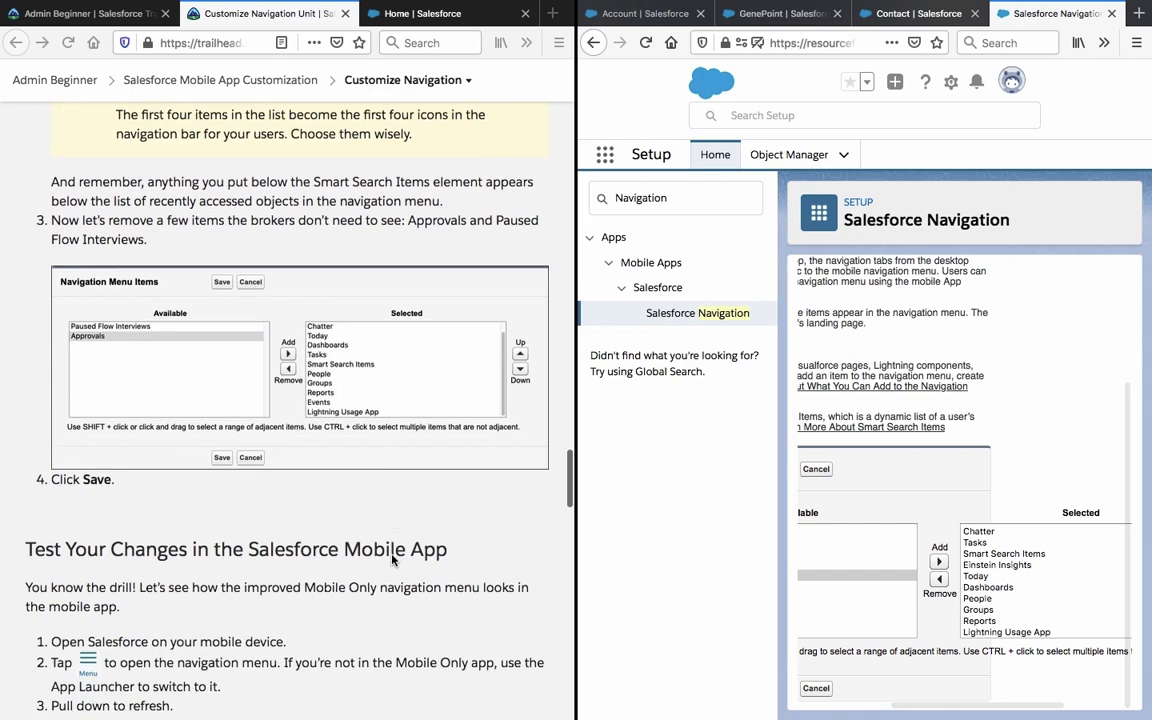
{"action": "left_click", "coordinate": [816, 575]}
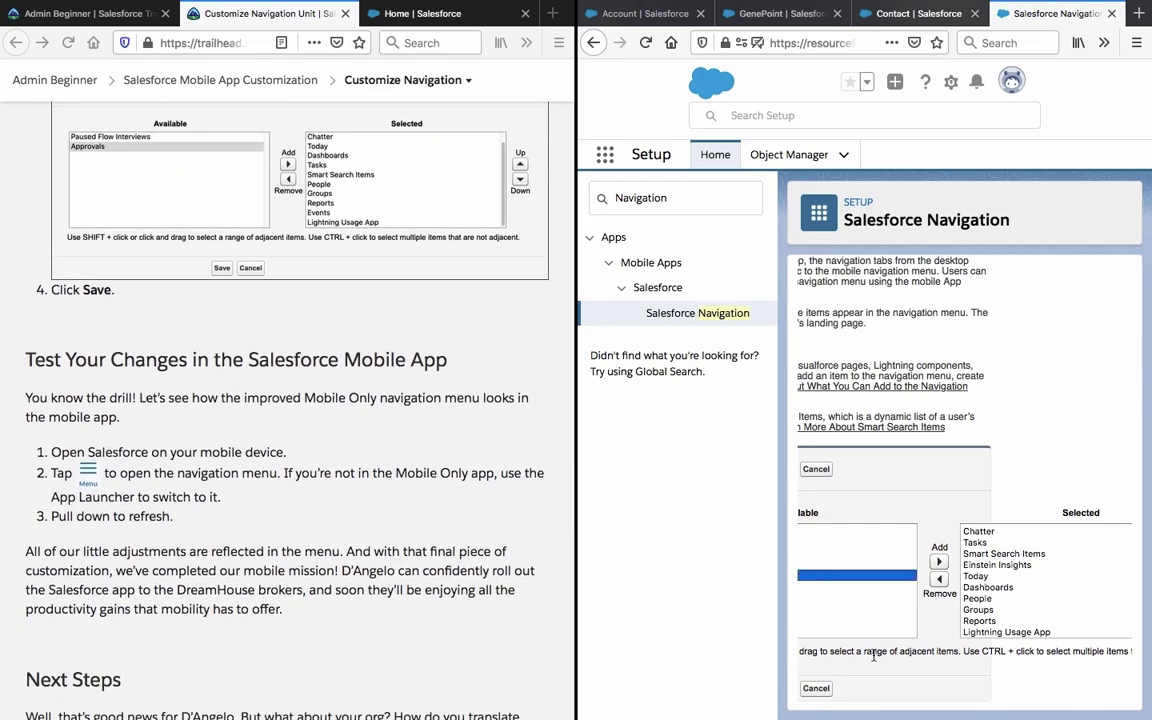
{"action": "scroll", "coordinate": [908, 640], "scroll_direction": "left", "scroll_amount": 3}
{"action": "left_click", "coordinate": [910, 688]}
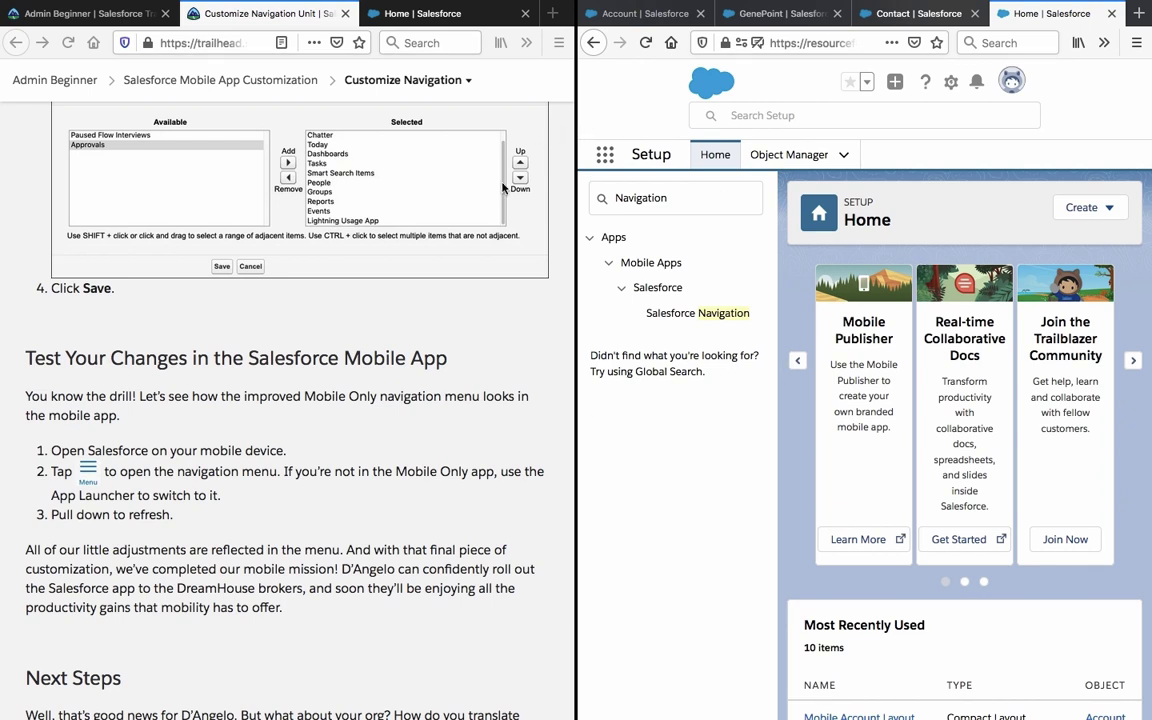
- Reread the Trailhead steps for customizing the Mobile Only navigation menu
{"action": "scroll", "coordinate": [503, 188], "scroll_direction": "up", "scroll_amount": 1}
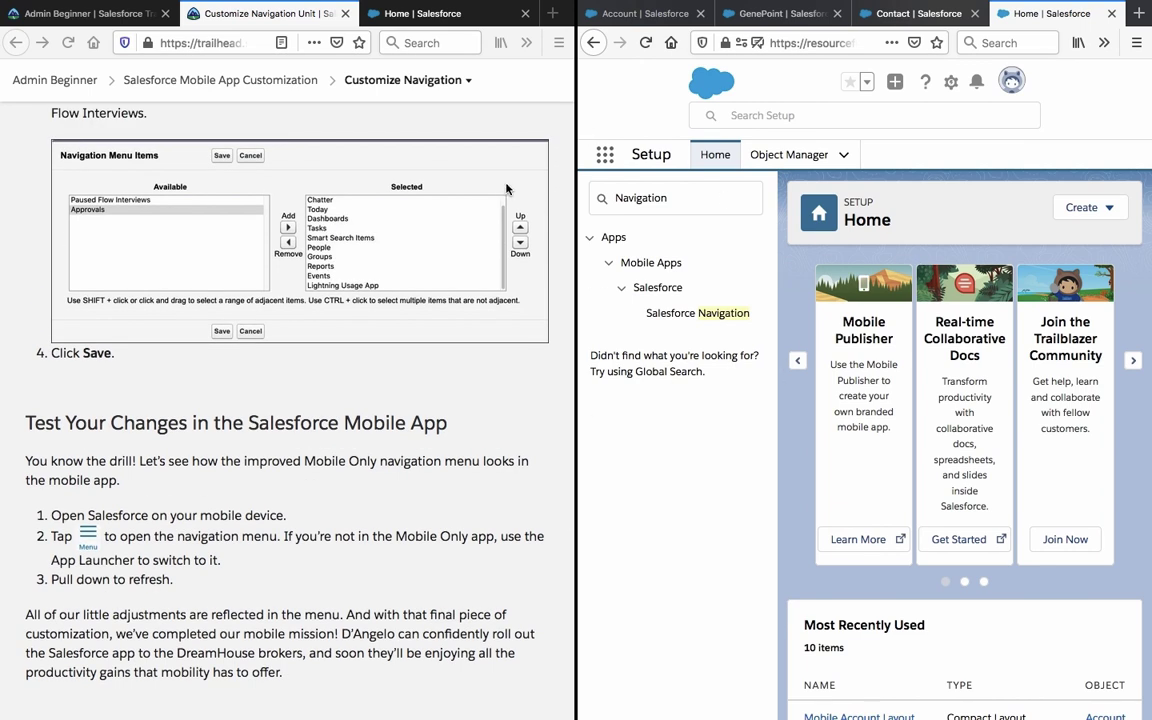
{"action": "scroll", "coordinate": [503, 188], "scroll_direction": "up", "scroll_amount": 5}
{"action": "scroll", "coordinate": [497, 186], "scroll_direction": "up", "scroll_amount": 2}
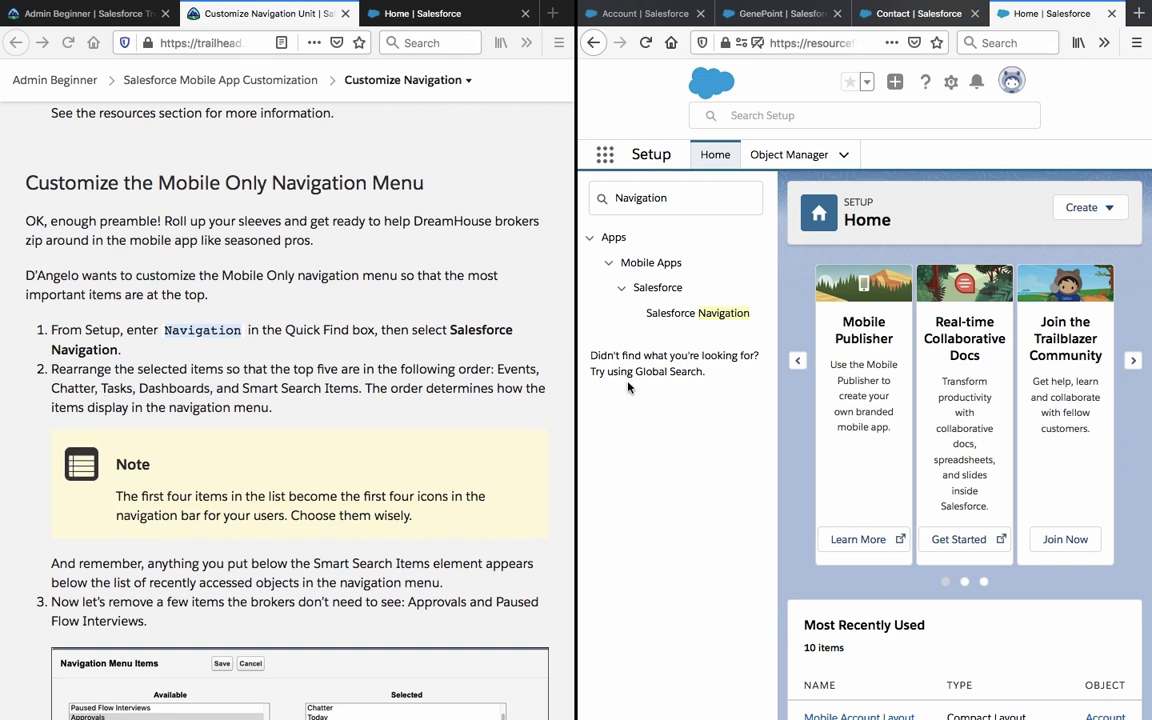
- Switch to the browser tab with the GenePoint account, open the Sales app's Home page and reload it
{"action": "left_click", "coordinate": [614, 16]}
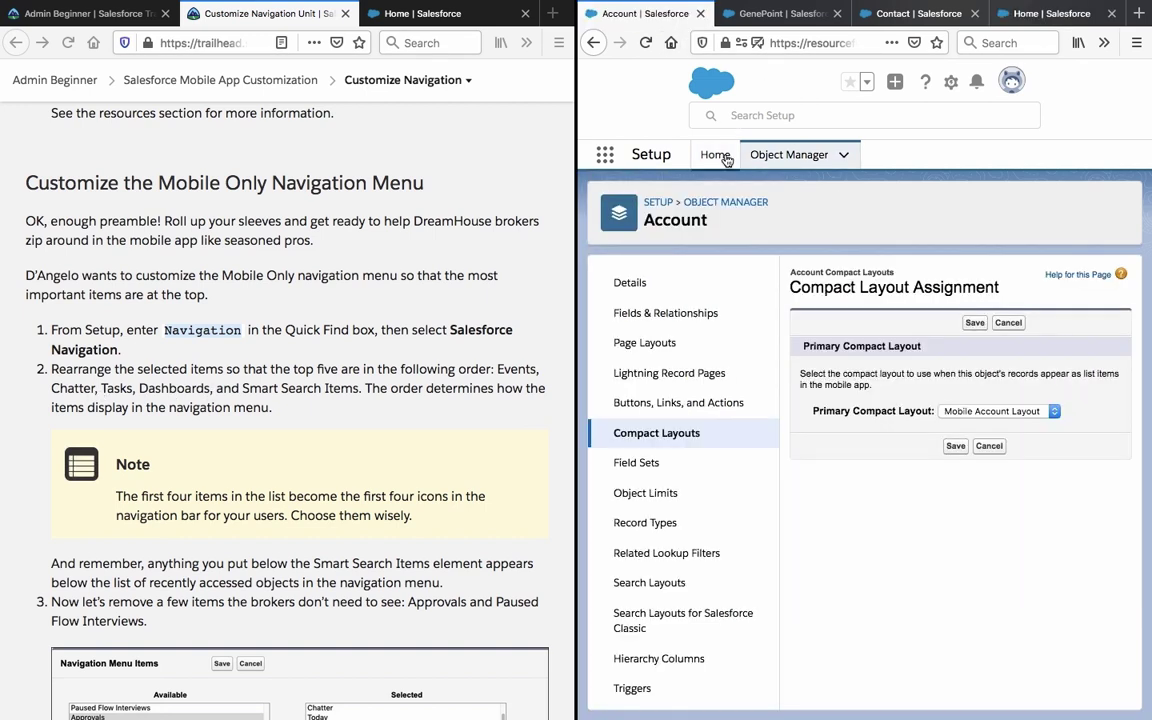
{"action": "left_click", "coordinate": [752, 13]}
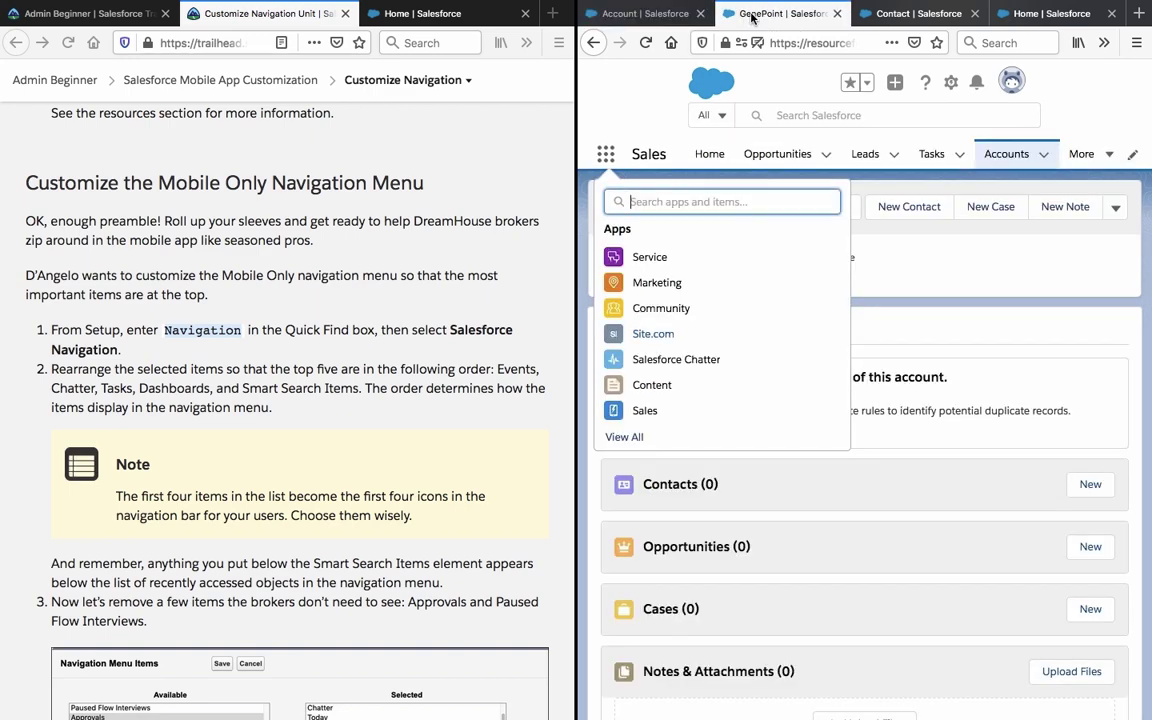
{"action": "left_click", "coordinate": [913, 311]}
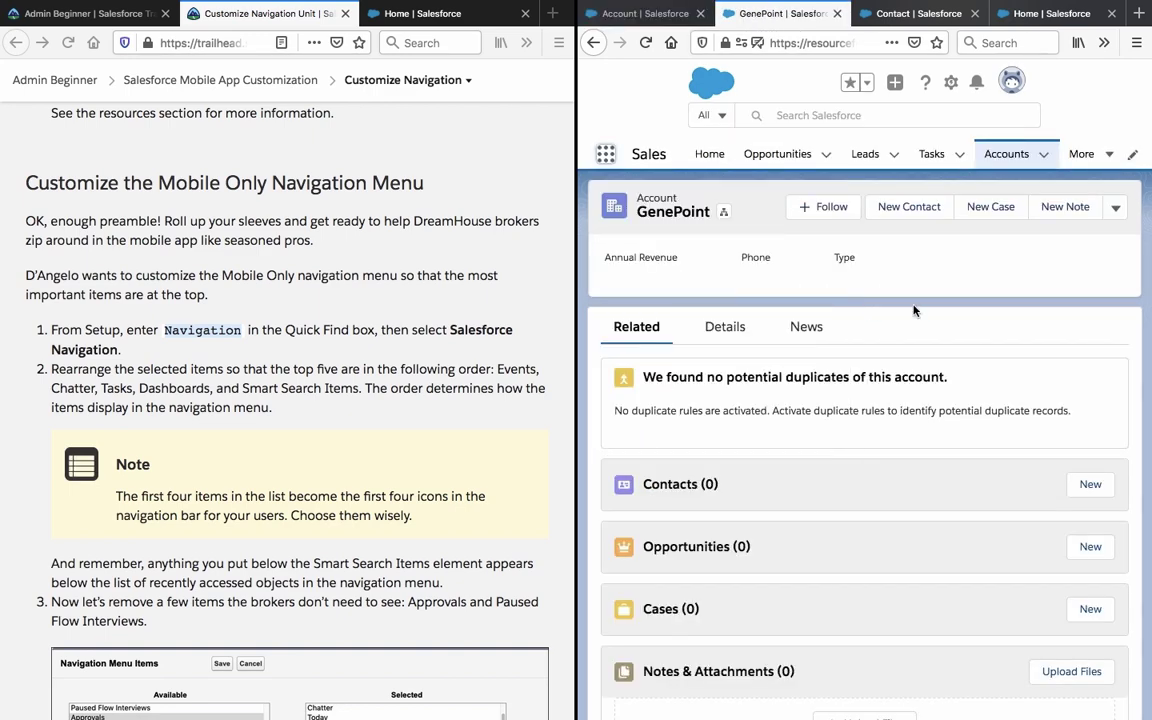
{"action": "left_click", "coordinate": [711, 156]}
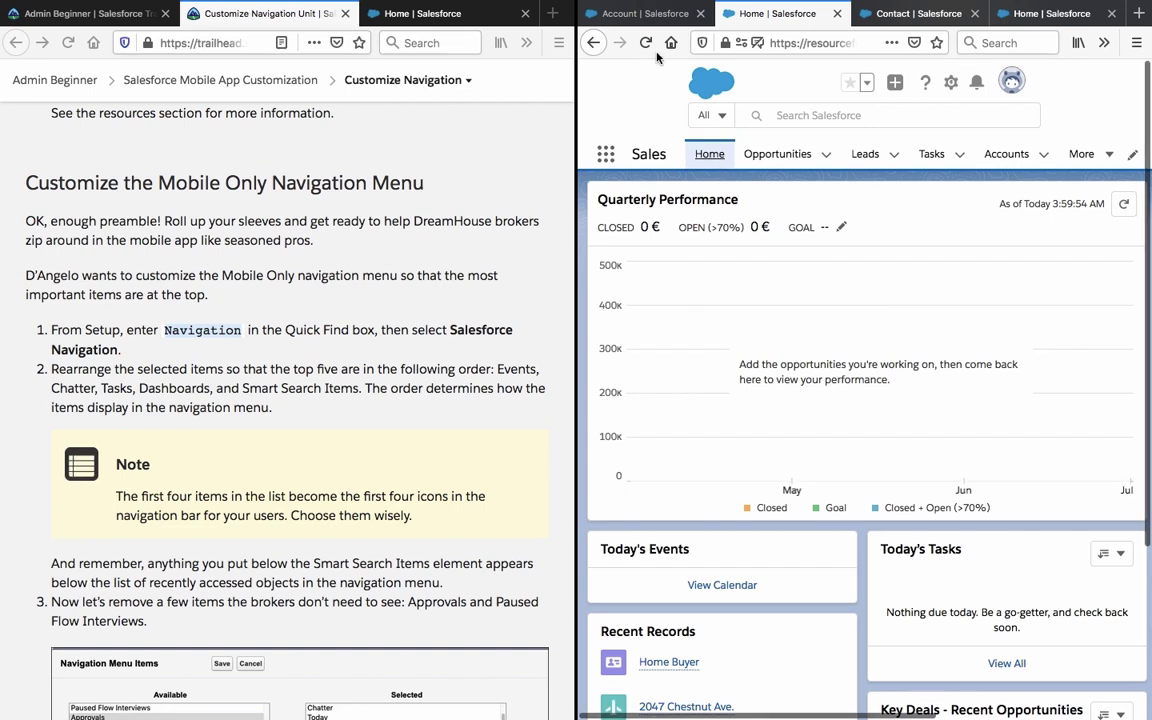
{"action": "left_click", "coordinate": [646, 43]}
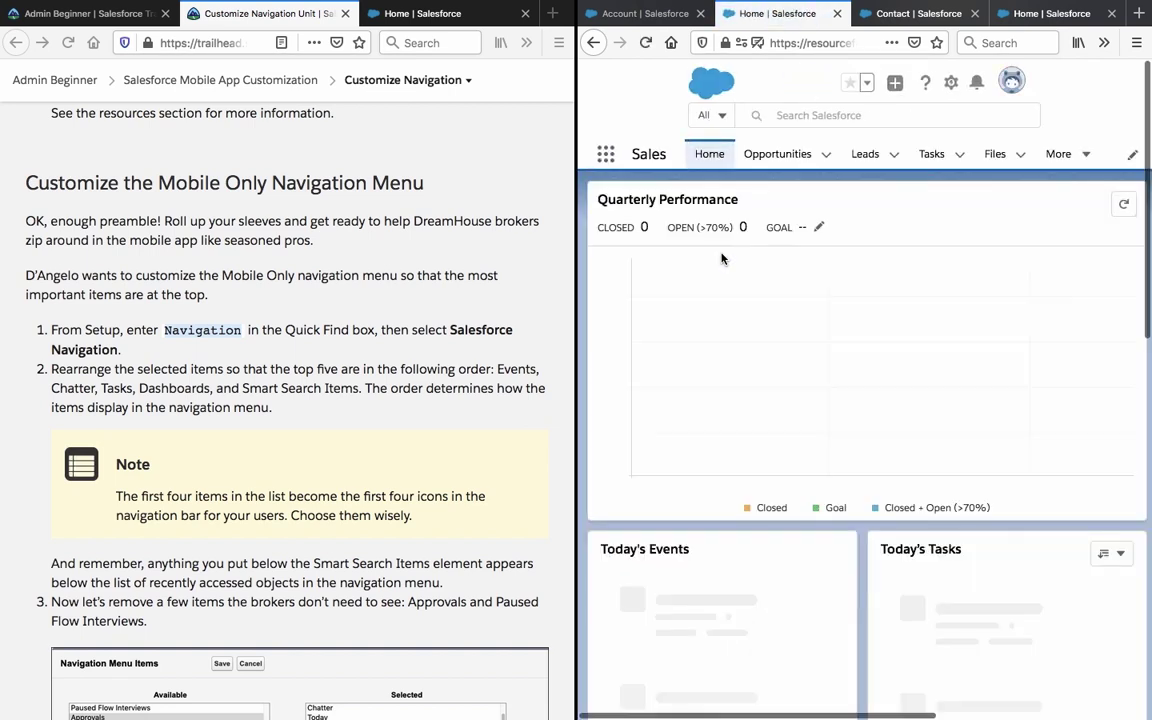
- Examine the Sales app's Home page and the additional items in its navigation bar
{"action": "scroll", "coordinate": [721, 259], "scroll_direction": "down", "scroll_amount": 3}
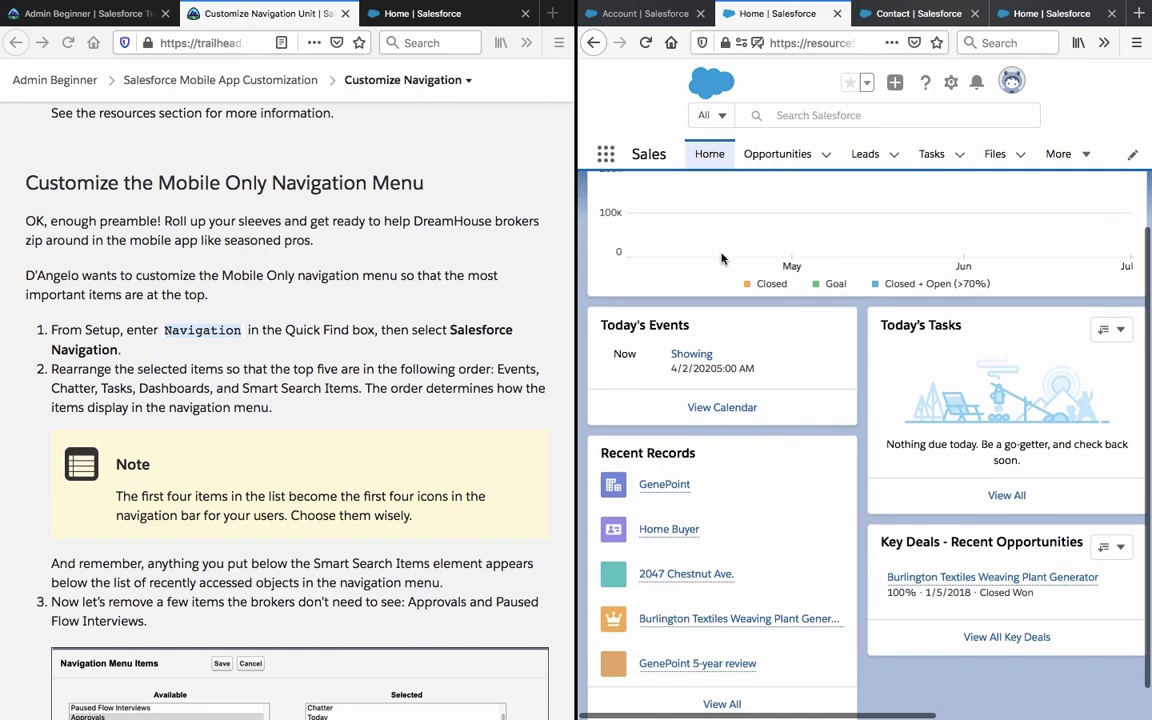
{"action": "scroll", "coordinate": [690, 220], "scroll_direction": "up", "scroll_amount": 5}
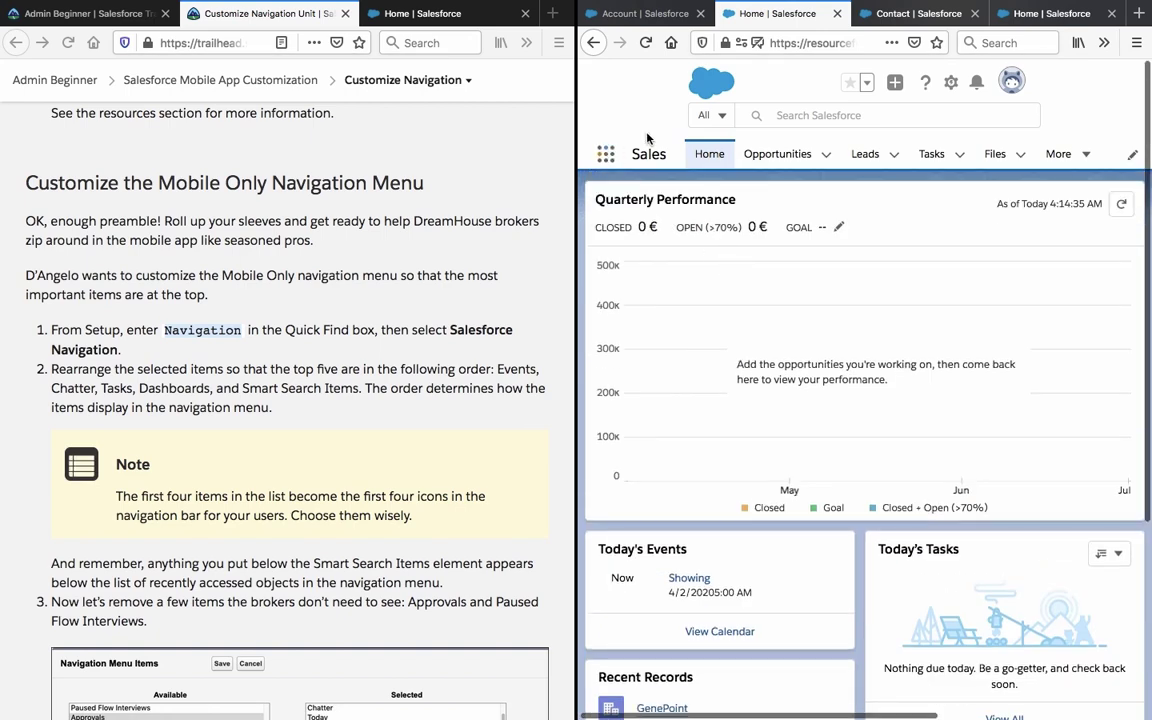
{"action": "left_click", "coordinate": [1085, 158]}
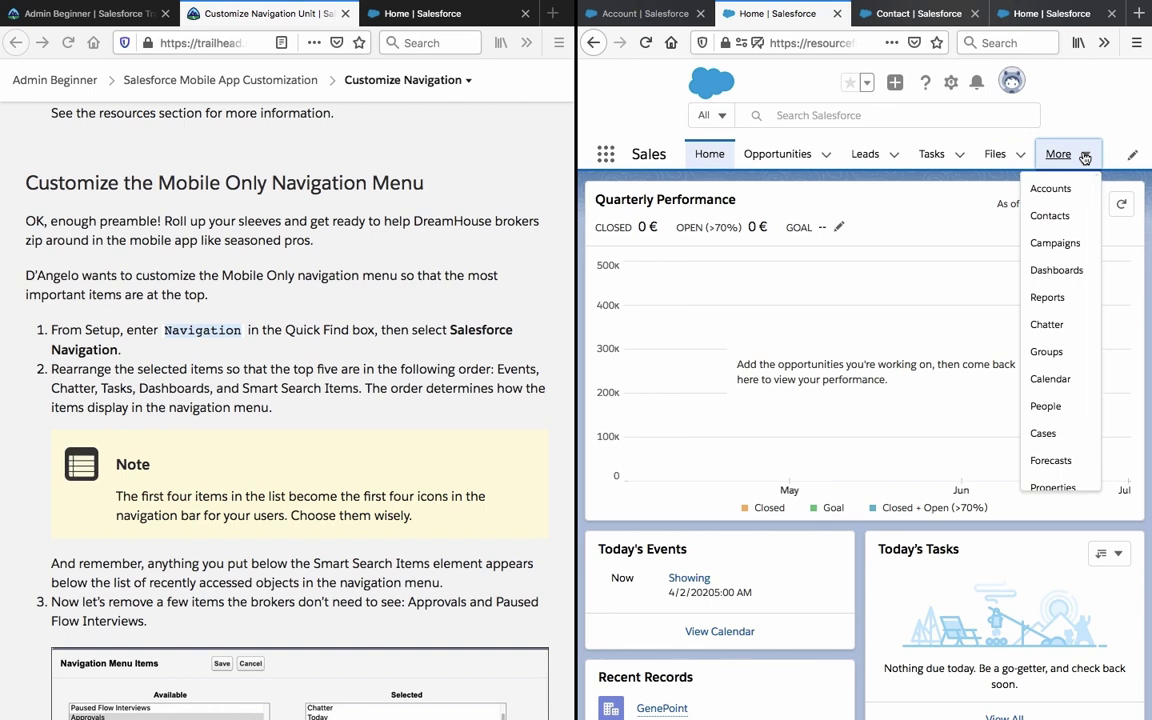
{"action": "left_click", "coordinate": [1085, 158]}
{"action": "scroll", "coordinate": [1021, 280], "scroll_direction": "right", "scroll_amount": 5}
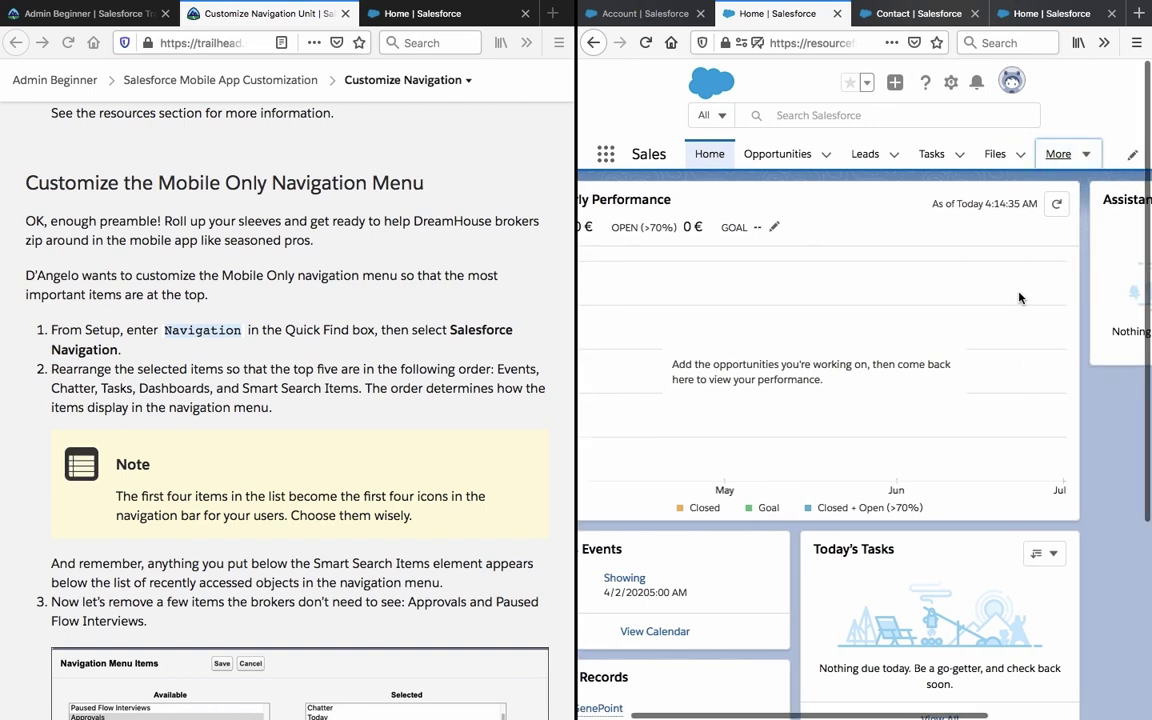
{"action": "scroll", "coordinate": [1021, 297], "scroll_direction": "left", "scroll_amount": 5}
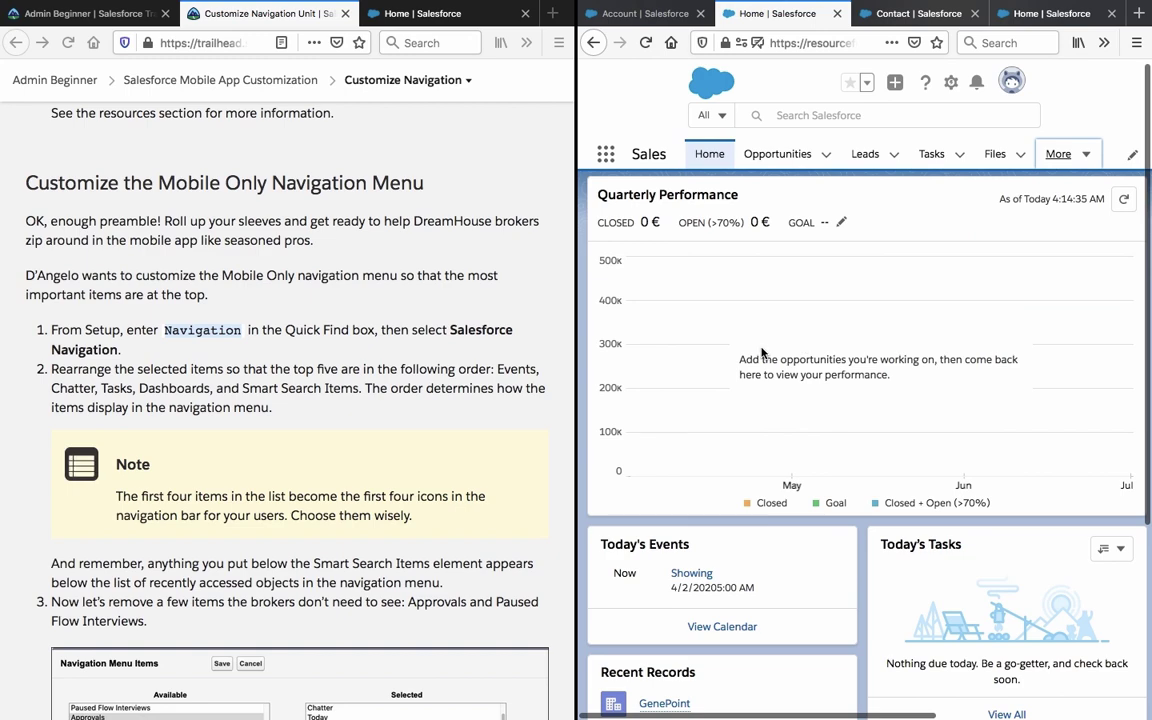
{"action": "scroll", "coordinate": [761, 352], "scroll_direction": "down", "scroll_amount": 3}
{"action": "scroll", "coordinate": [761, 352], "scroll_direction": "up", "scroll_amount": 3}
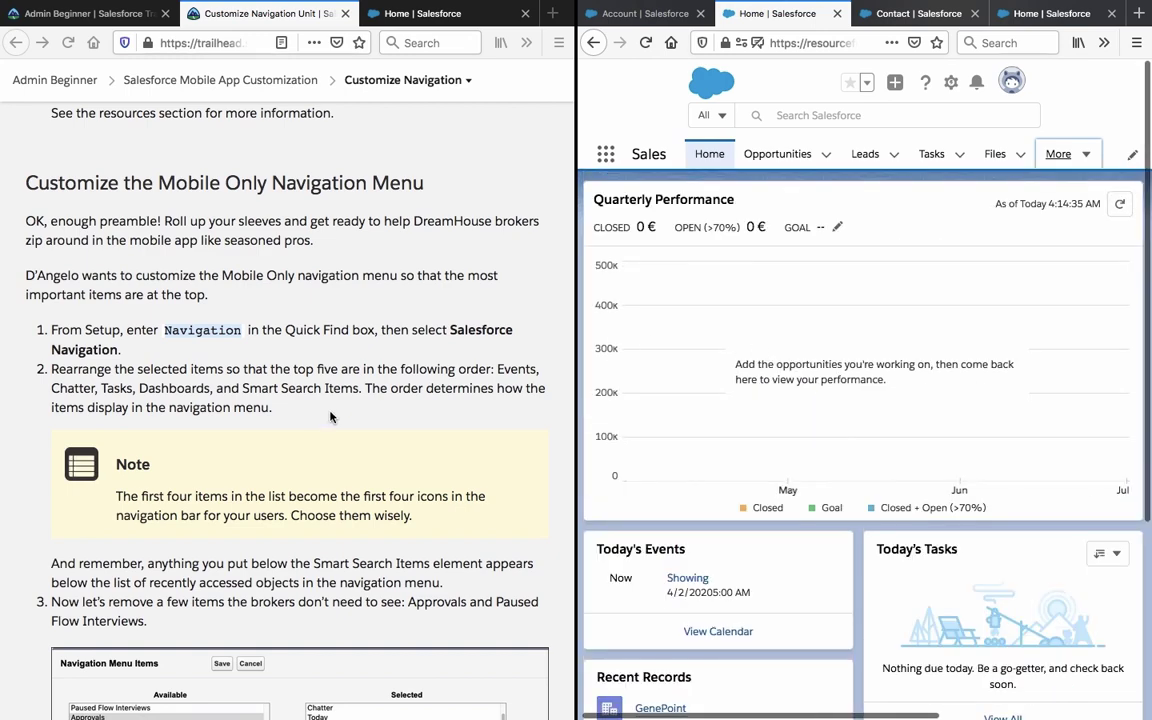
- Review the Trailhead navigation menu steps and read the section on testing the changes in the Salesforce mobile app
{"action": "scroll", "coordinate": [314, 418], "scroll_direction": "down", "scroll_amount": 4}
{"action": "scroll", "coordinate": [314, 418], "scroll_direction": "up", "scroll_amount": 5}
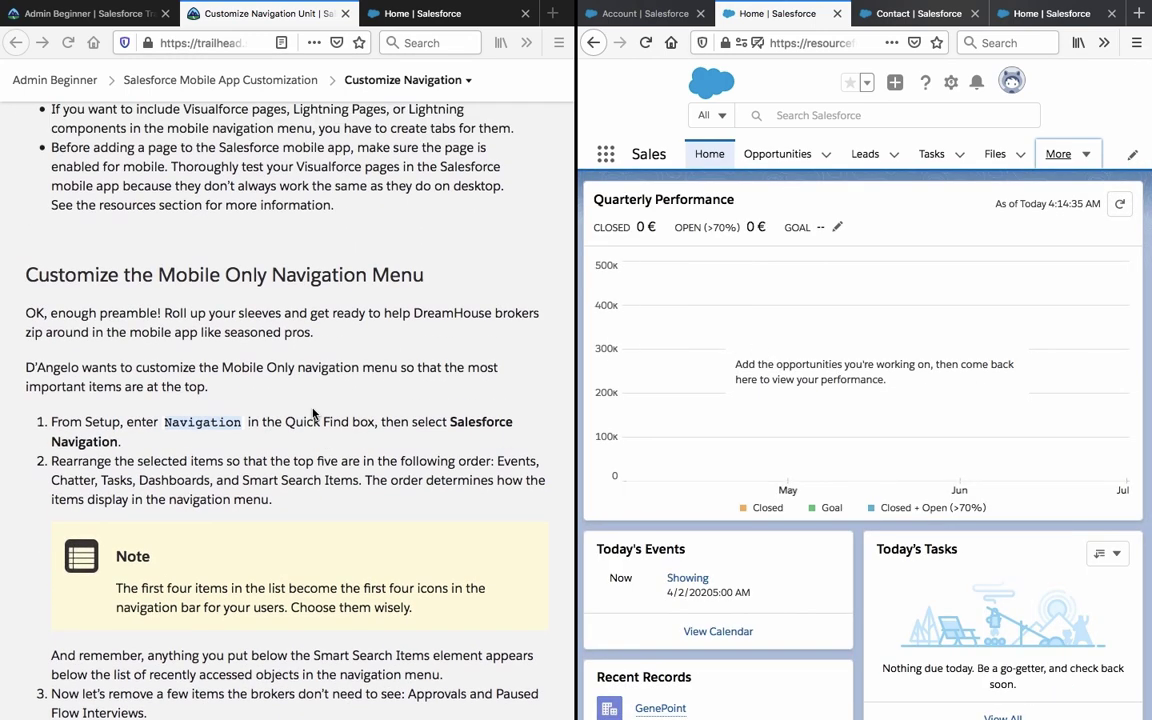
{"action": "left_click", "coordinate": [310, 433]}
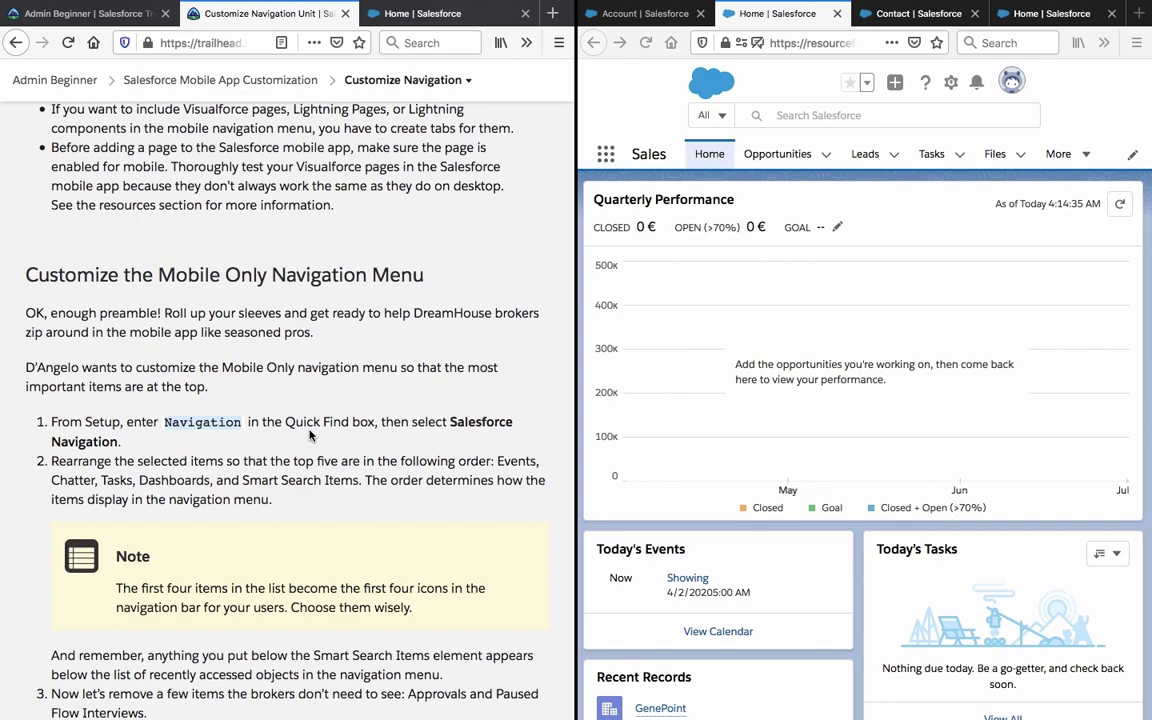
{"action": "scroll", "coordinate": [310, 433], "scroll_direction": "down", "scroll_amount": 10}
{"action": "scroll", "coordinate": [310, 429], "scroll_direction": "up", "scroll_amount": 5}
{"action": "scroll", "coordinate": [310, 433], "scroll_direction": "up", "scroll_amount": 6}
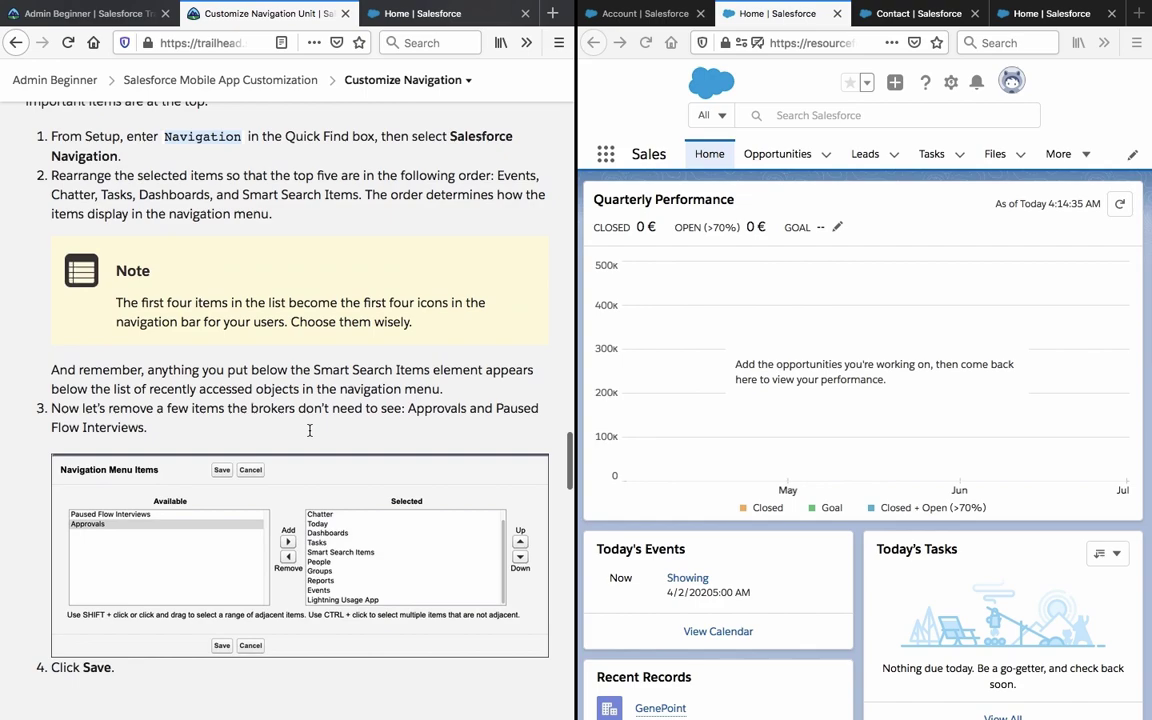
{"action": "scroll", "coordinate": [310, 433], "scroll_direction": "down", "scroll_amount": 6}
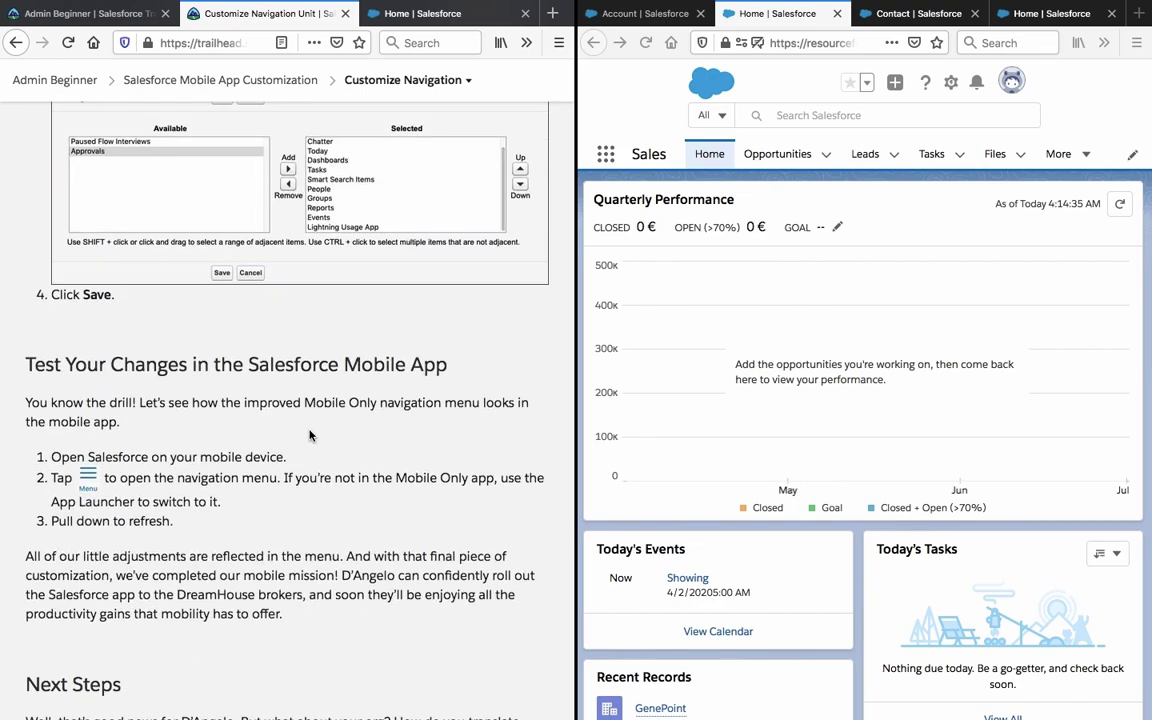
{"action": "scroll", "coordinate": [310, 435], "scroll_direction": "down", "scroll_amount": 3}
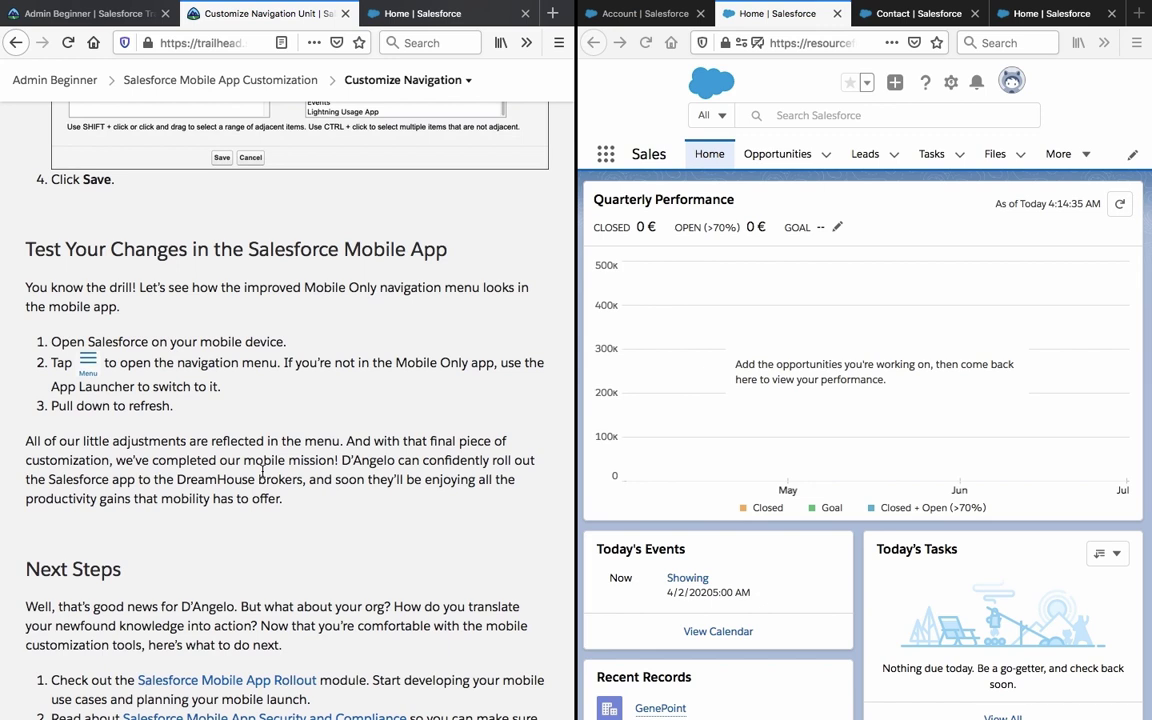
- Read the four recommendations in the unit's Next Steps section and look over the Resources list
{"action": "scroll", "coordinate": [262, 472], "scroll_direction": "down", "scroll_amount": 5}
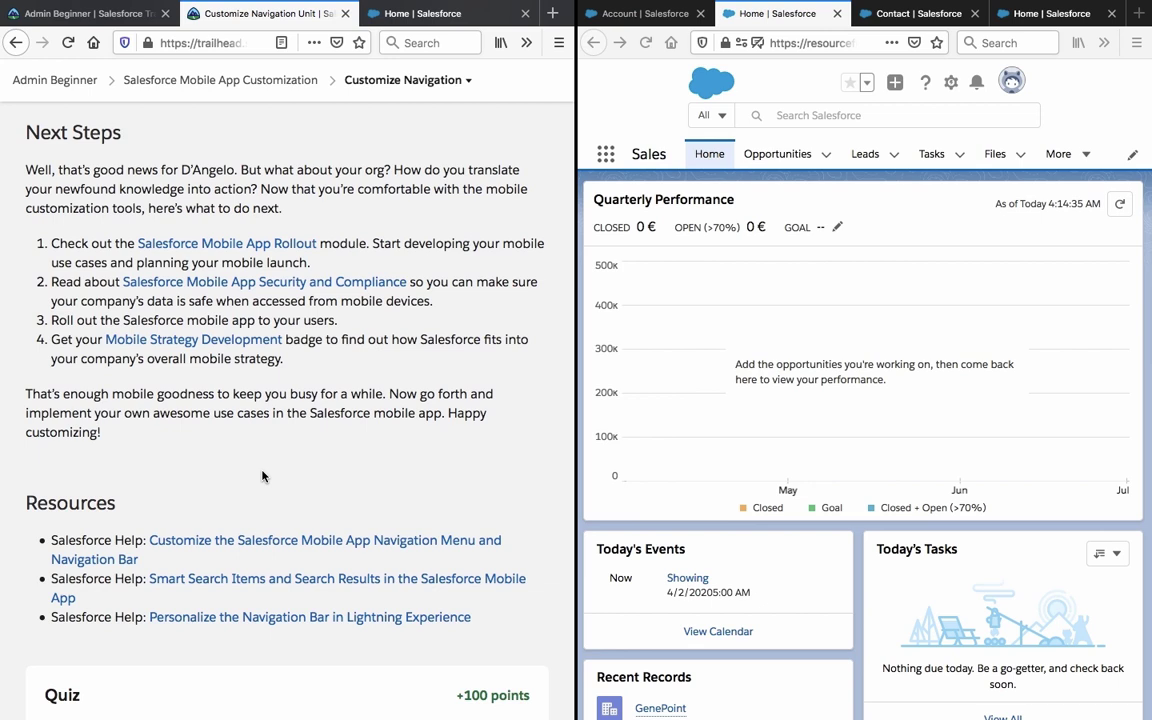
{"action": "triple_click", "coordinate": [100, 255]}
{"action": "triple_click", "coordinate": [80, 285]}
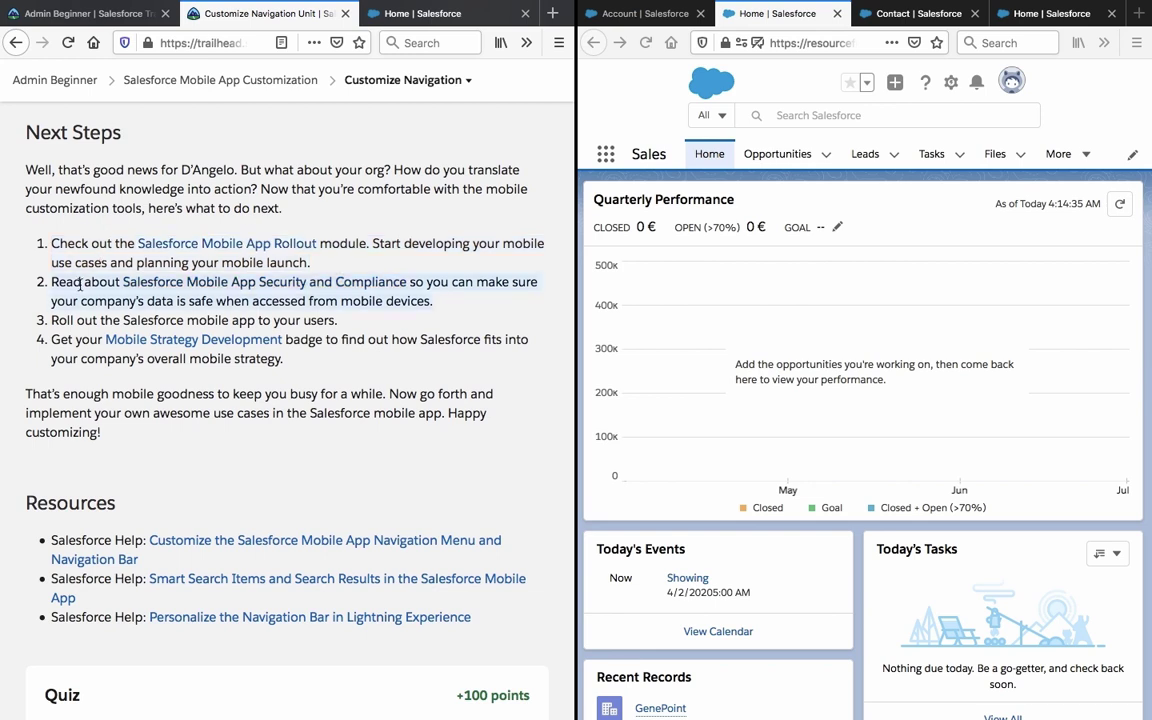
{"action": "left_click", "coordinate": [80, 285]}
{"action": "triple_click", "coordinate": [80, 285]}
{"action": "triple_click", "coordinate": [77, 318]}
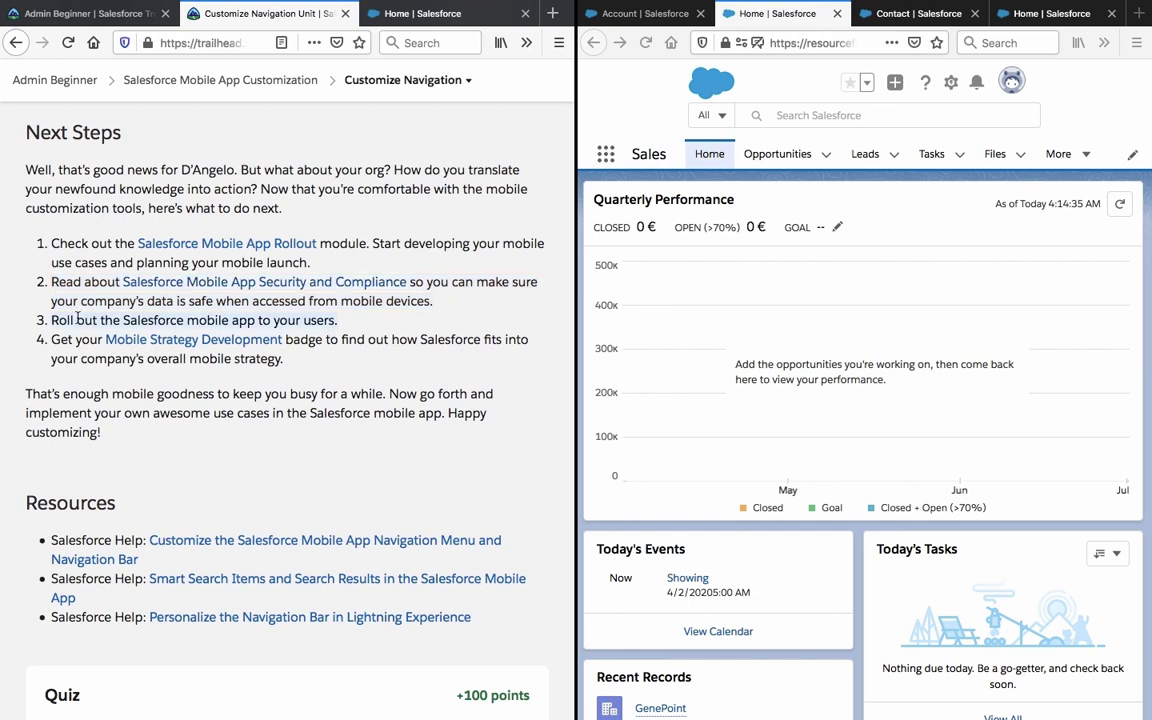
{"action": "triple_click", "coordinate": [74, 338]}
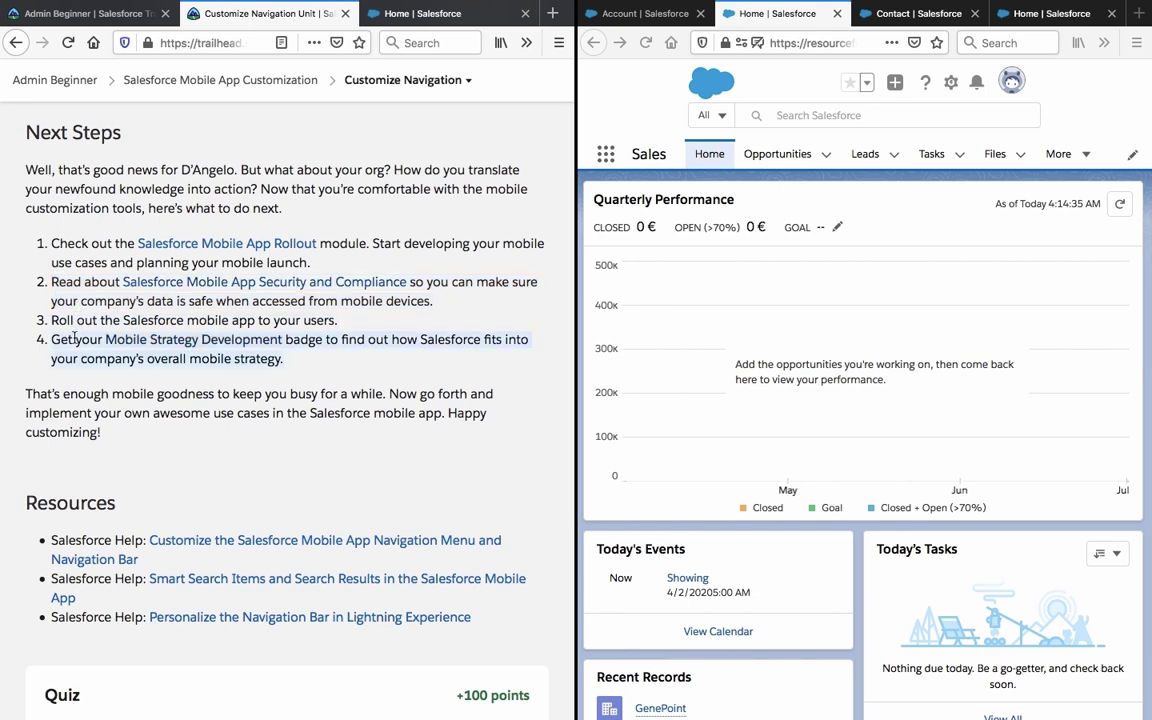
{"action": "left_click", "coordinate": [74, 338]}
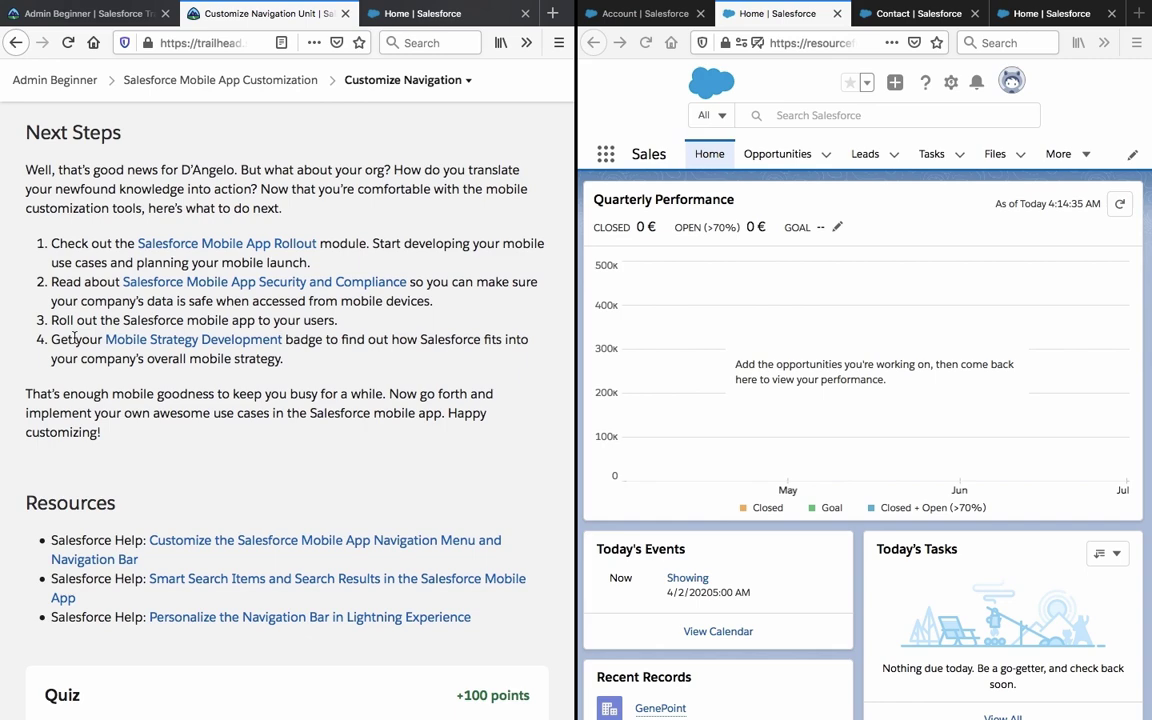
{"action": "scroll", "coordinate": [74, 338], "scroll_direction": "down", "scroll_amount": 2}
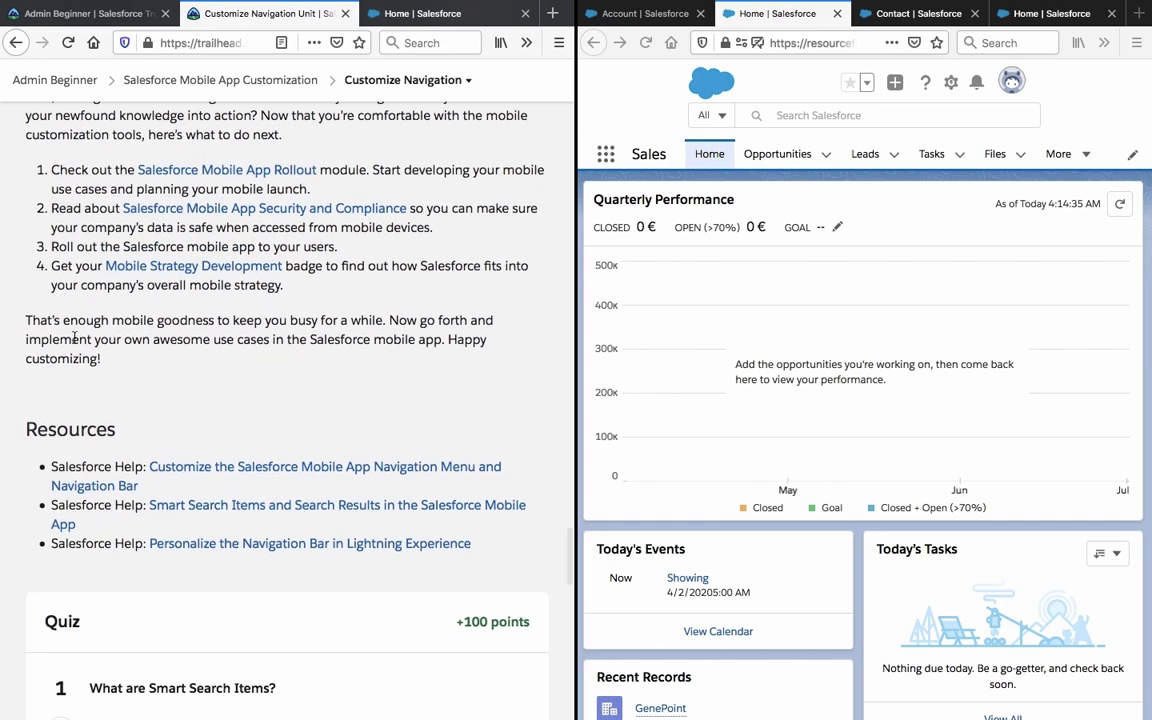
{"action": "scroll", "coordinate": [74, 338], "scroll_direction": "up", "scroll_amount": 5}
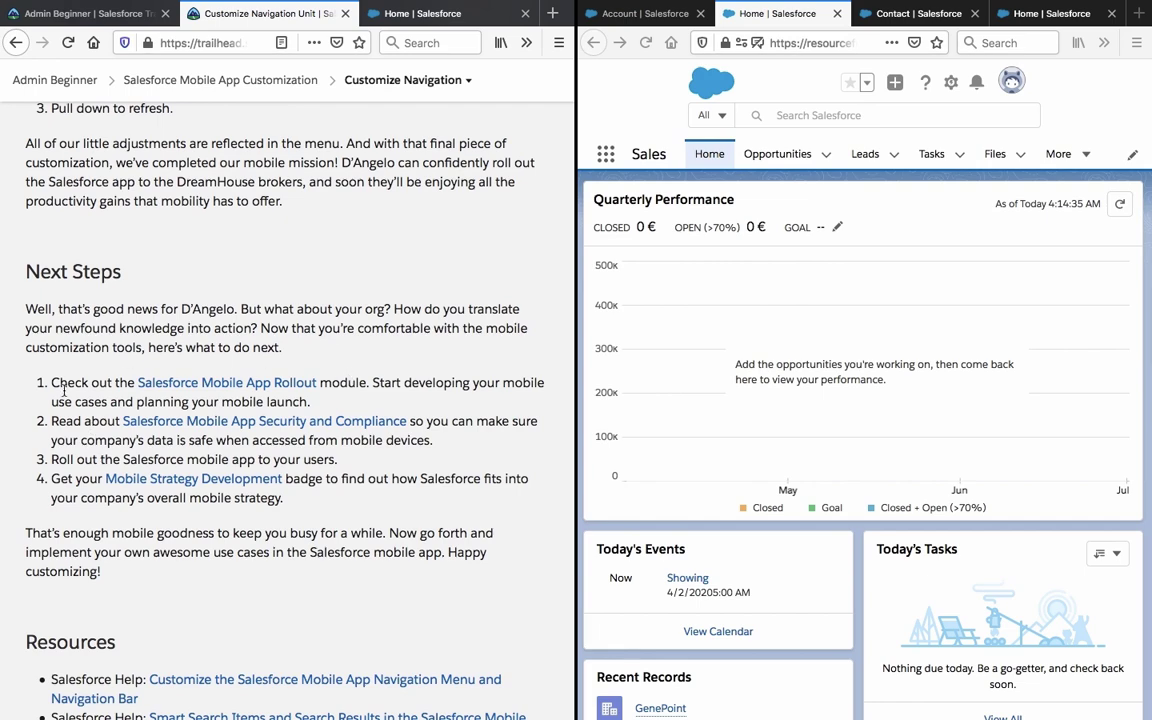
{"action": "scroll", "coordinate": [64, 393], "scroll_direction": "down", "scroll_amount": 2}
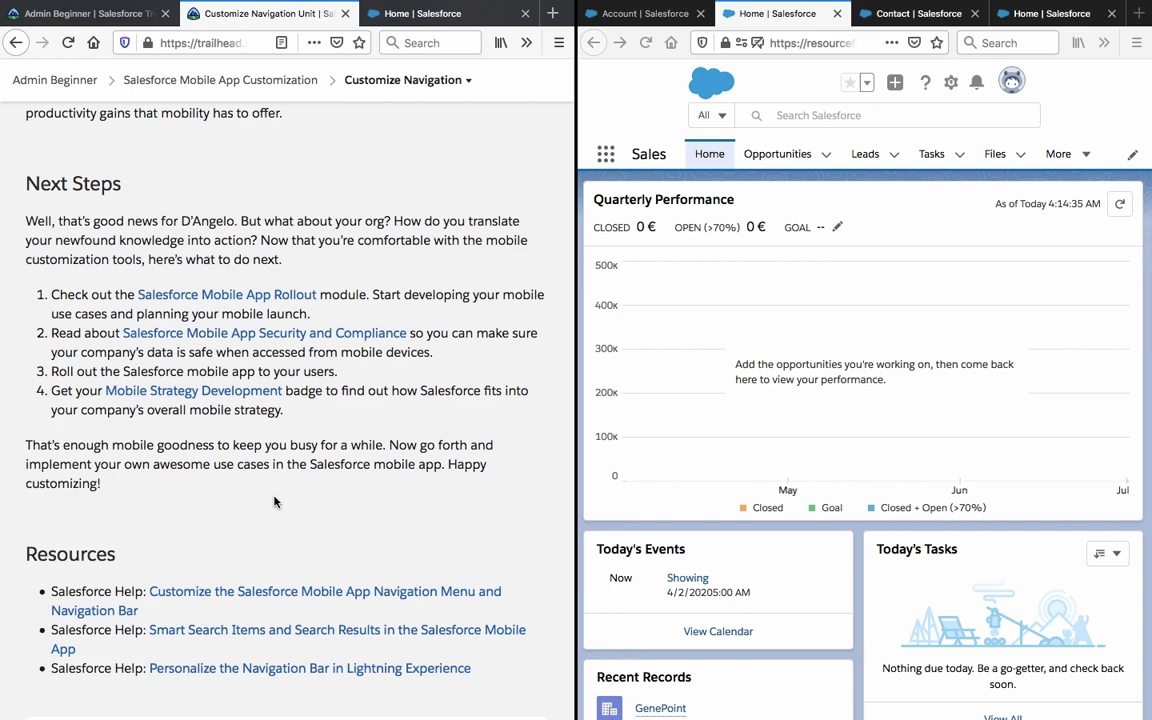
- Answer quiz question 1 about Smart Search Items with "A set of the user's recently accessed objects"
{"action": "scroll", "coordinate": [275, 502], "scroll_direction": "down", "scroll_amount": 10}
{"action": "scroll", "coordinate": [275, 502], "scroll_direction": "down", "scroll_amount": 2}
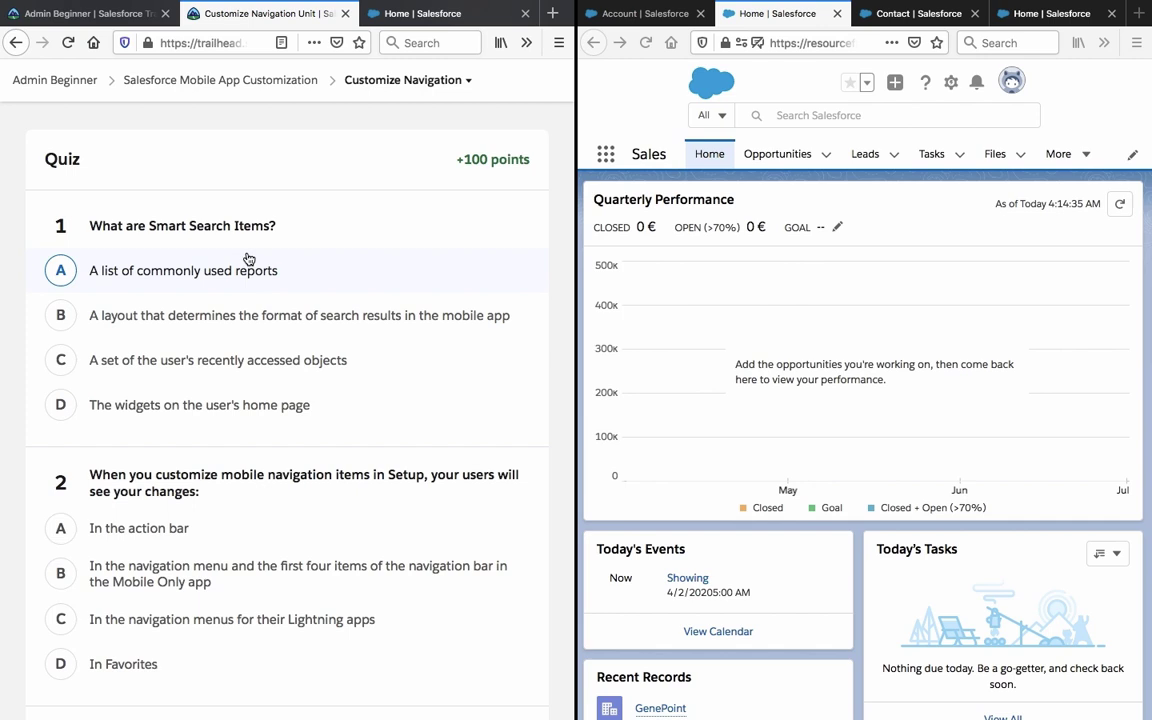
{"action": "left_click", "coordinate": [222, 358]}
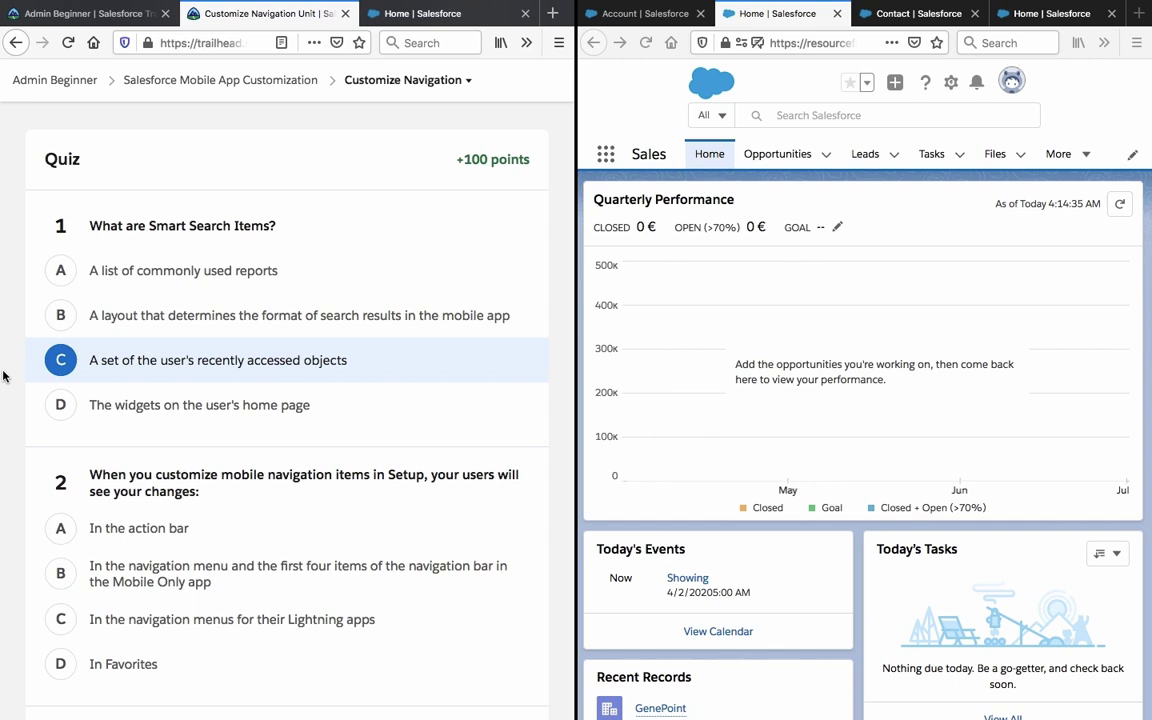
- Search the Trailhead page for "smart se" and go to the second match to verify the Smart Search Items answer
{"action": "key", "text": "ctrl+f"}
{"action": "type", "text": "smart se"}
{"action": "key", "text": "Return"}
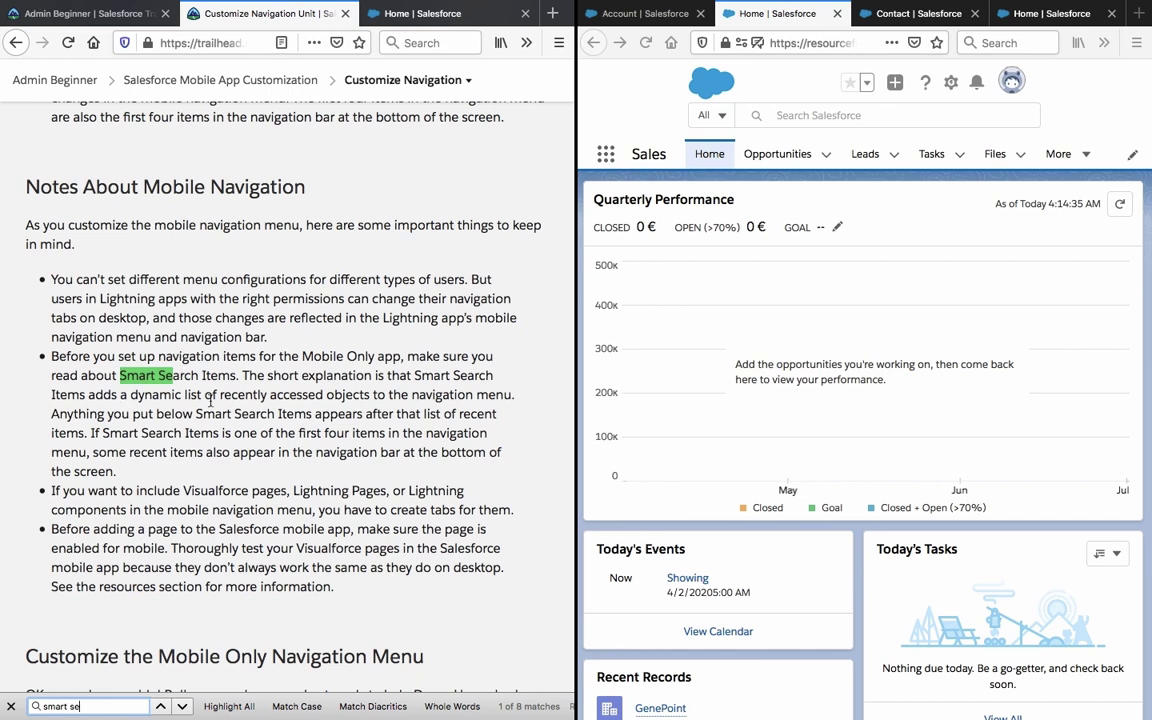
{"action": "key", "text": "Return"}
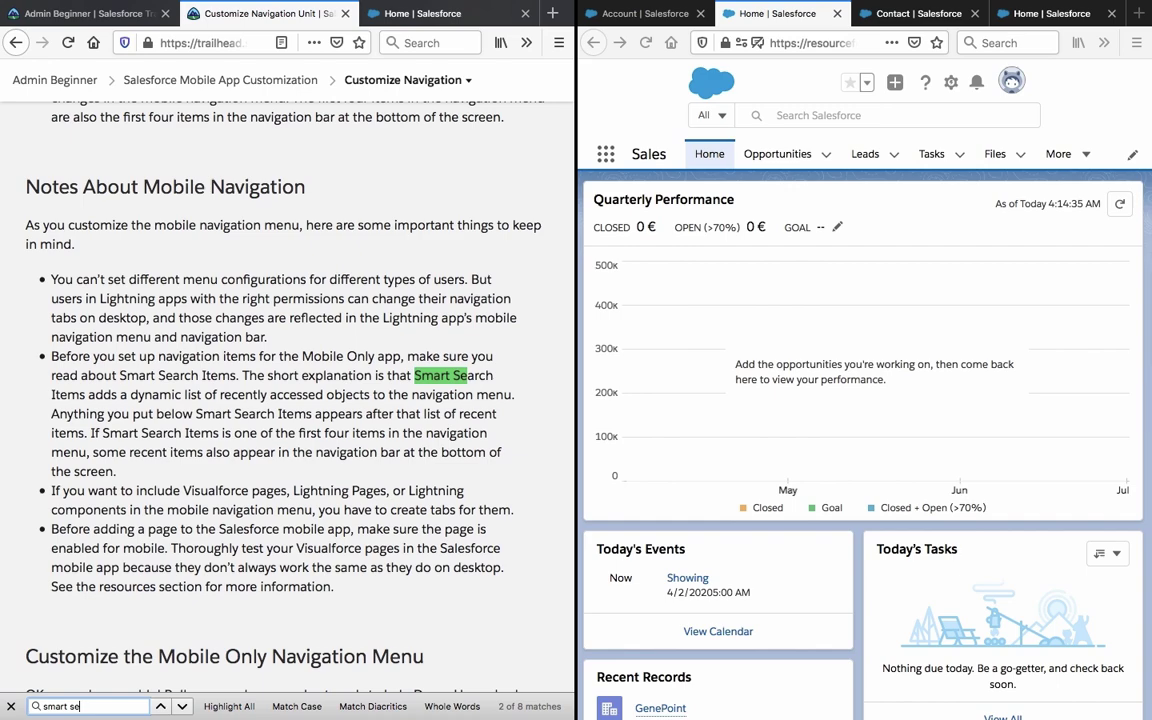
- Answer quiz question 2 with "In the navigation menu and the first four items of the navigation bar in the Mobile Only app" and close the page search
{"action": "scroll", "coordinate": [287, 400], "scroll_direction": "down", "scroll_amount": 20}
{"action": "scroll", "coordinate": [287, 400], "scroll_direction": "up", "scroll_amount": 5}
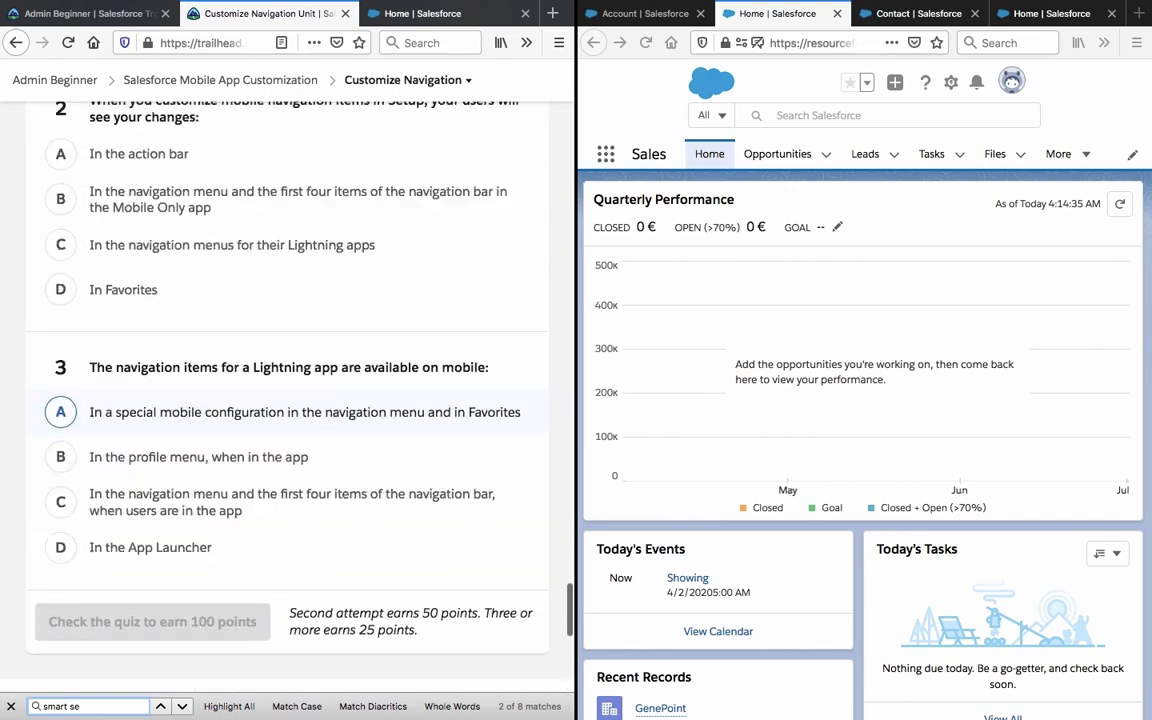
{"action": "scroll", "coordinate": [275, 400], "scroll_direction": "up", "scroll_amount": 3}
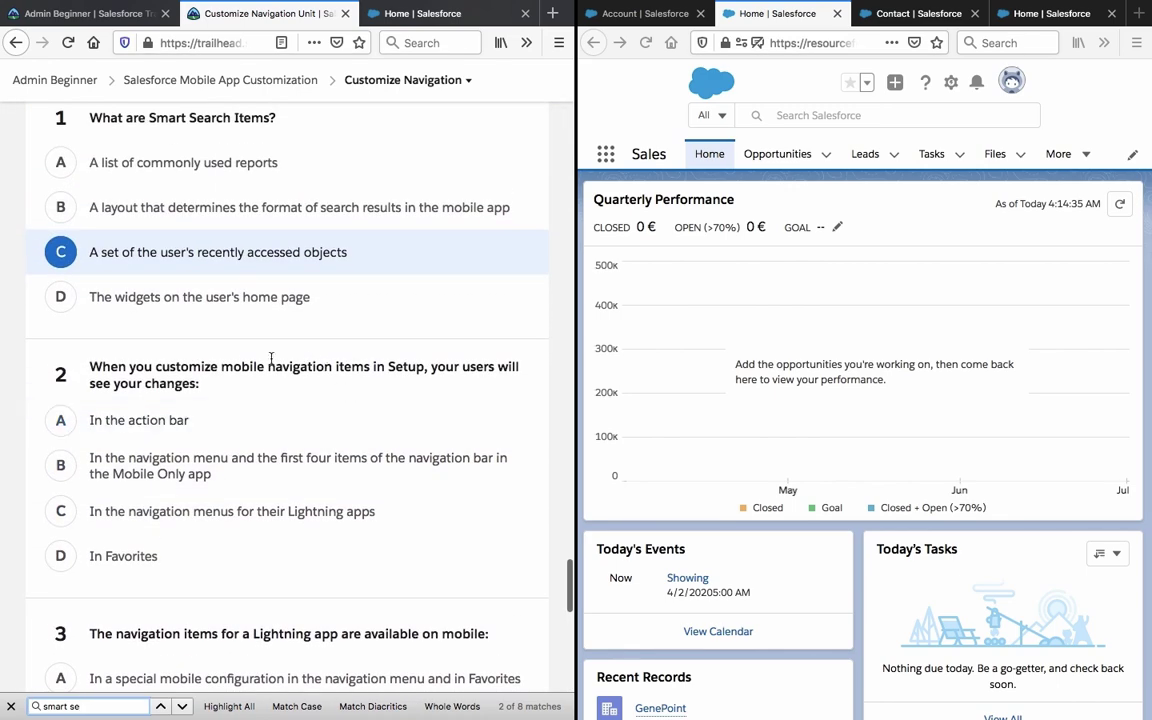
{"action": "triple_click", "coordinate": [271, 362]}
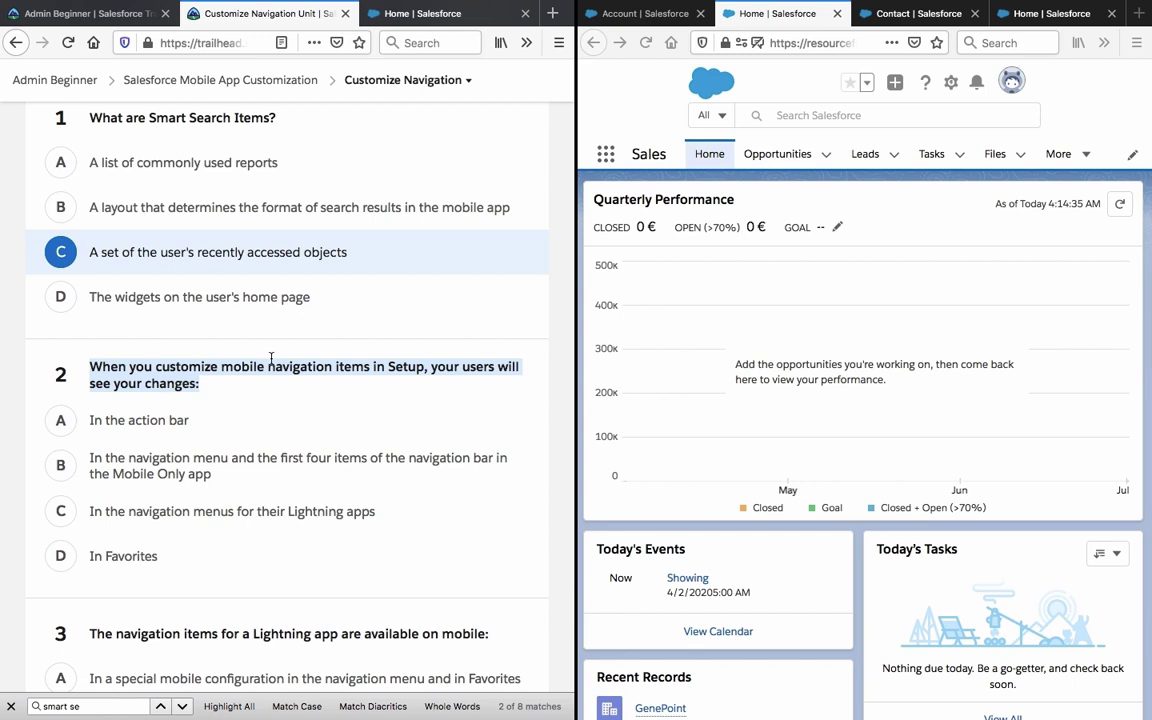
{"action": "left_click", "coordinate": [253, 485]}
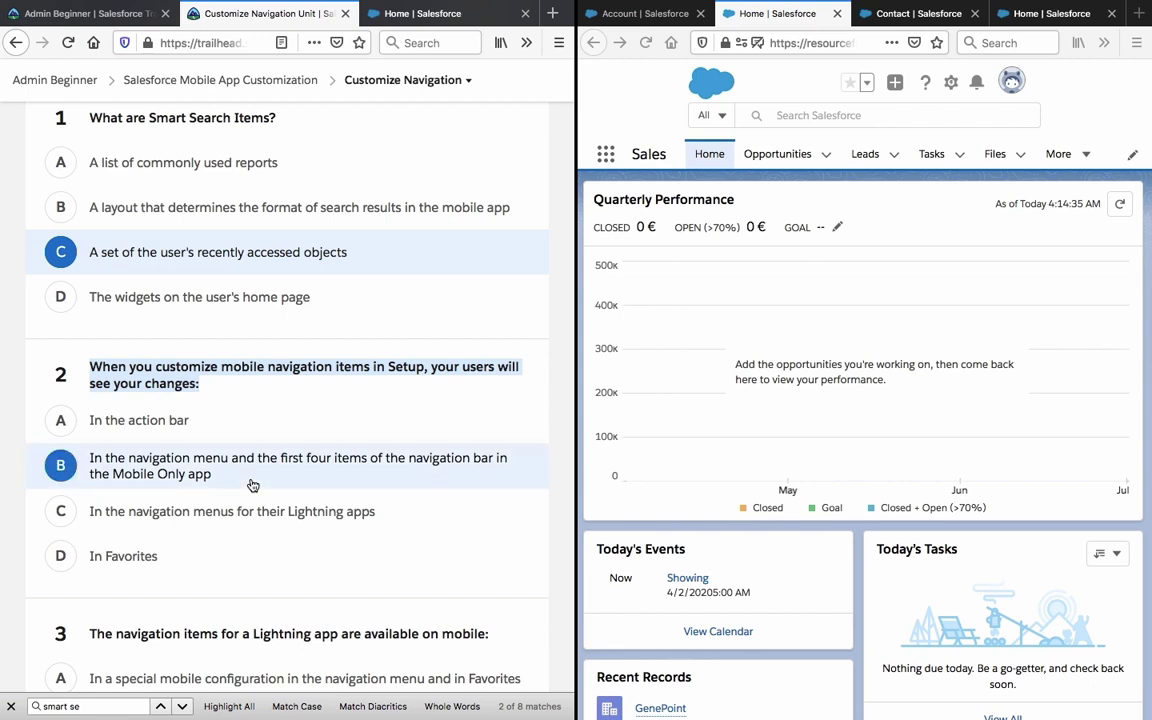
{"action": "left_click", "coordinate": [305, 366]}
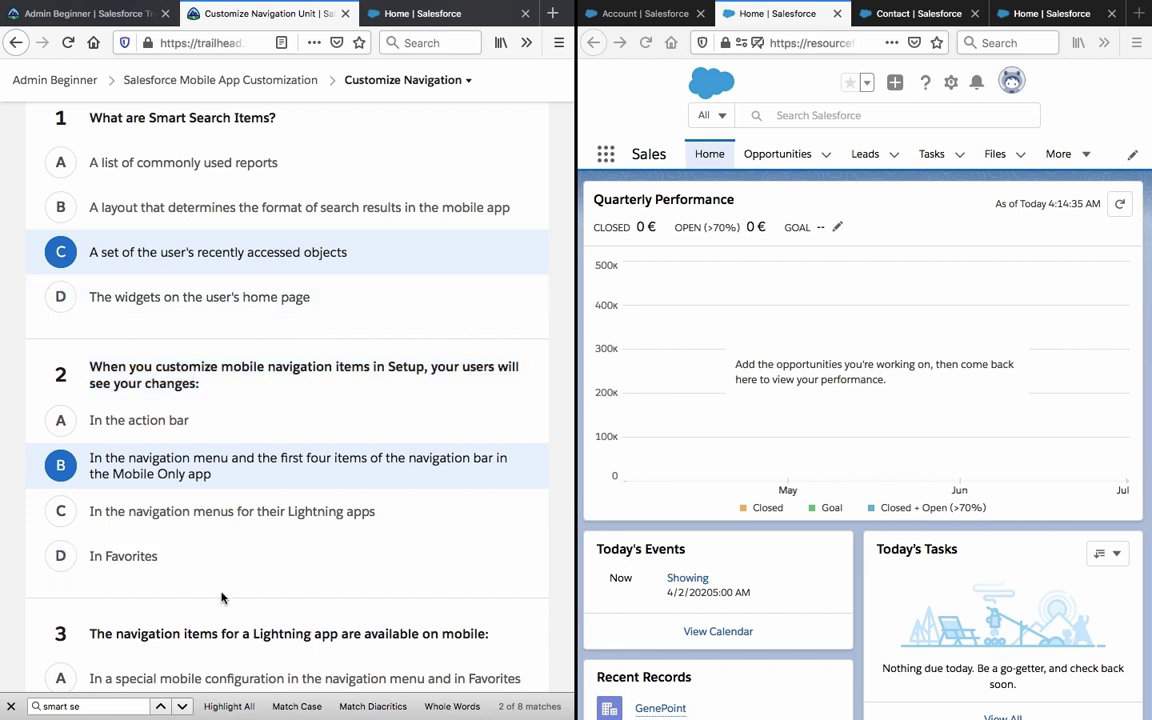
{"action": "double_click", "coordinate": [121, 703]}
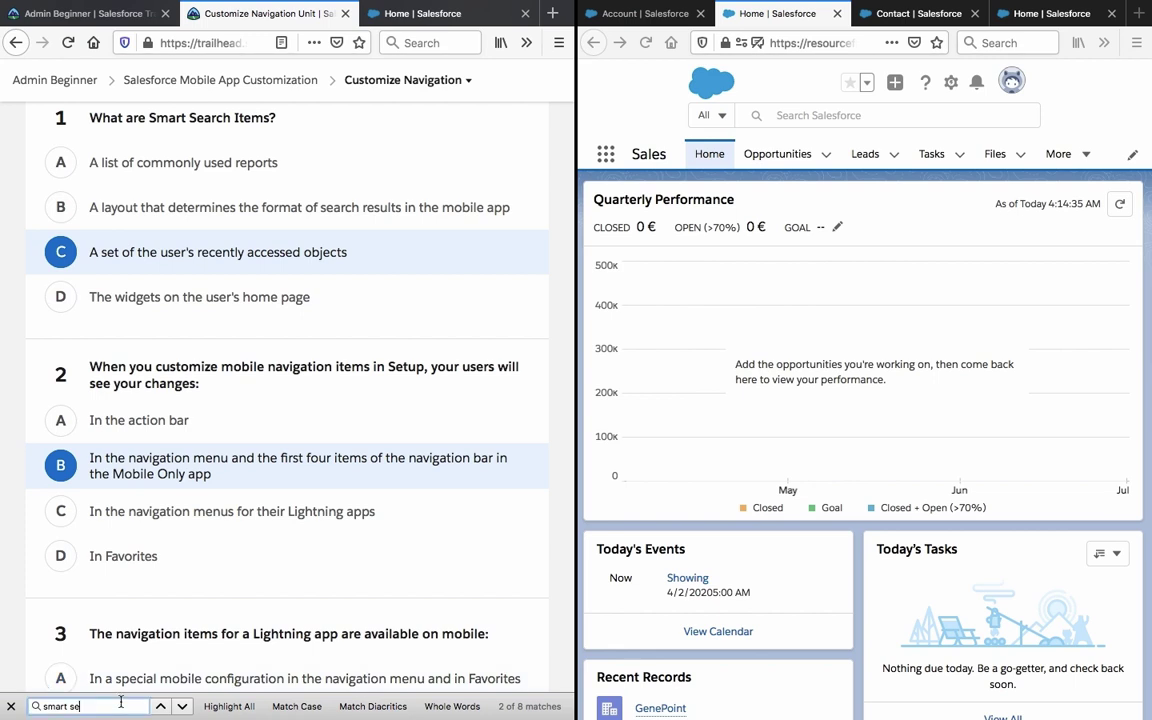
{"action": "left_click", "coordinate": [10, 706]}
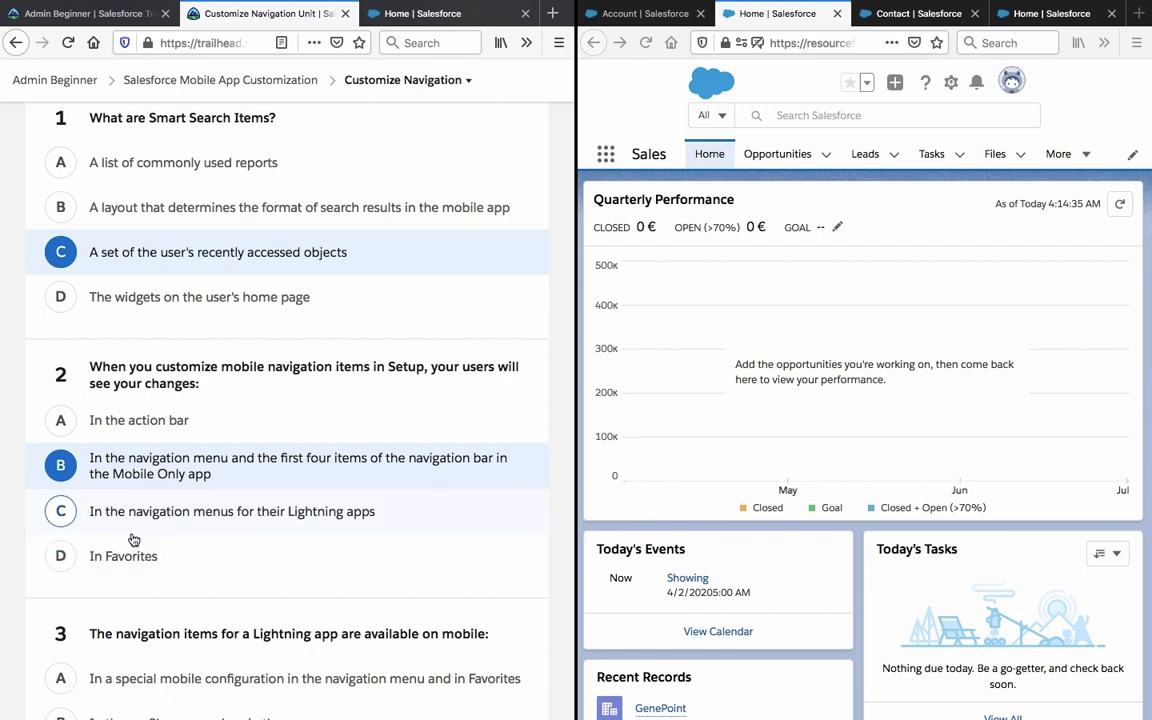
- Answer quiz question 3 with "In the navigation menu and the first four items of the navigation bar, when users are in the app"
{"action": "scroll", "coordinate": [133, 540], "scroll_direction": "down", "scroll_amount": 2}
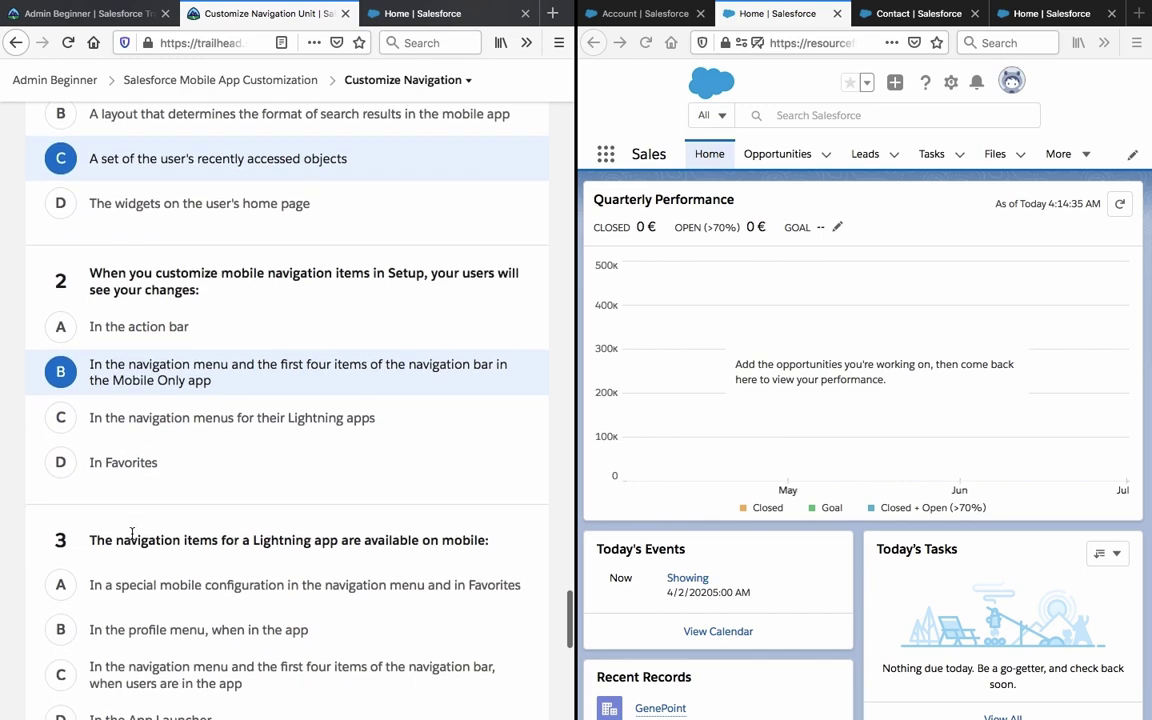
{"action": "triple_click", "coordinate": [131, 536]}
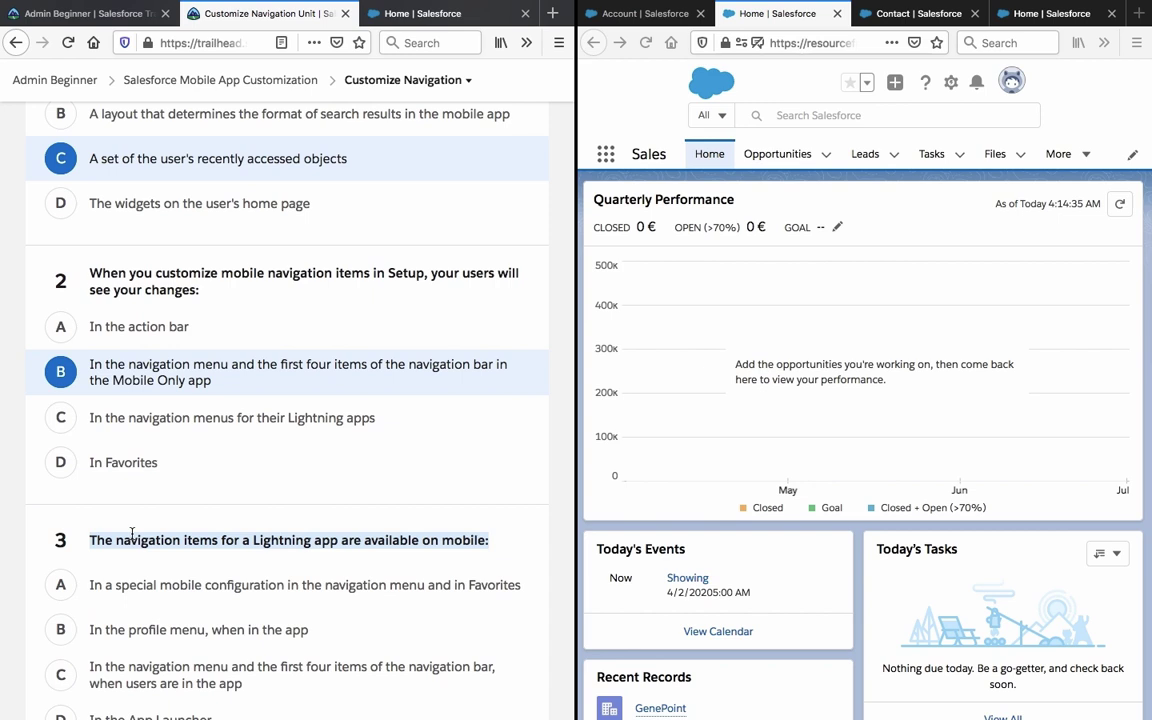
{"action": "scroll", "coordinate": [132, 538], "scroll_direction": "down", "scroll_amount": 1}
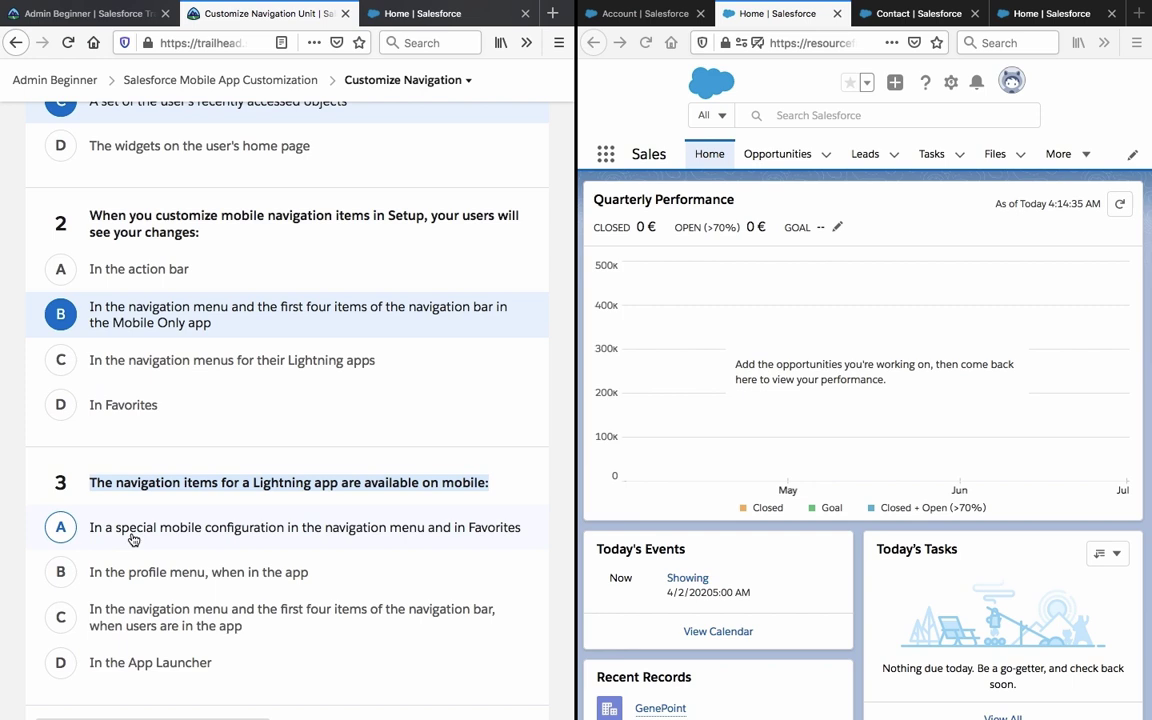
{"action": "scroll", "coordinate": [130, 537], "scroll_direction": "down", "scroll_amount": 1}
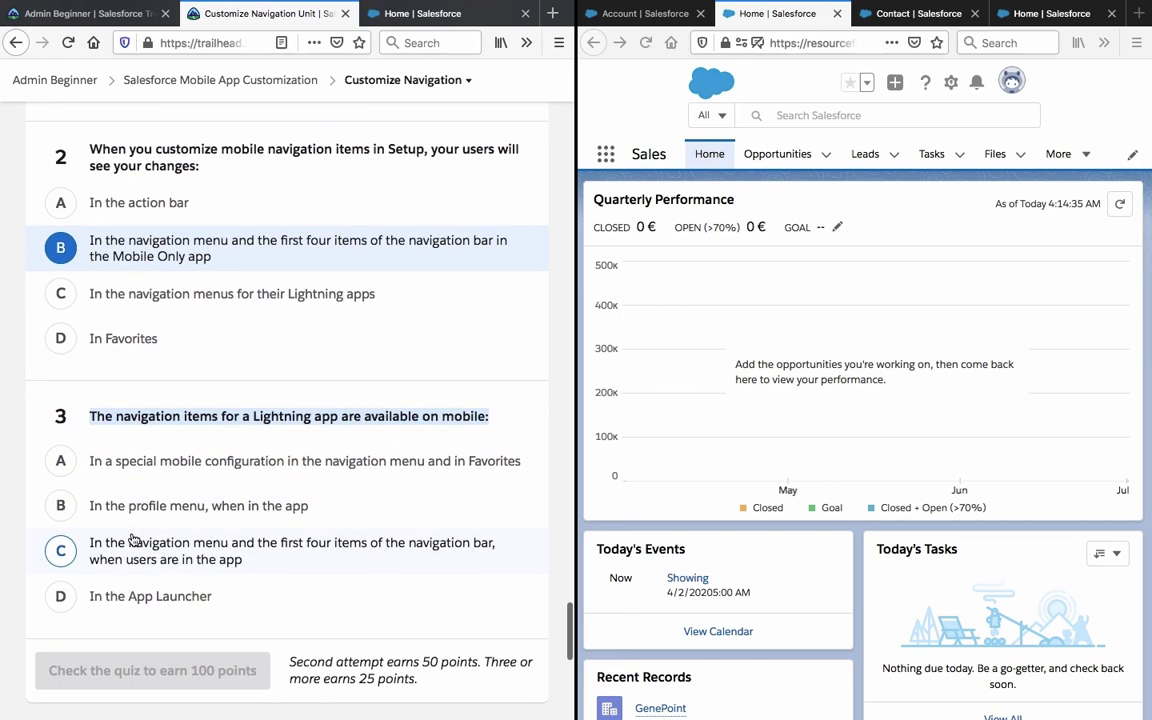
{"action": "left_click", "coordinate": [181, 413]}
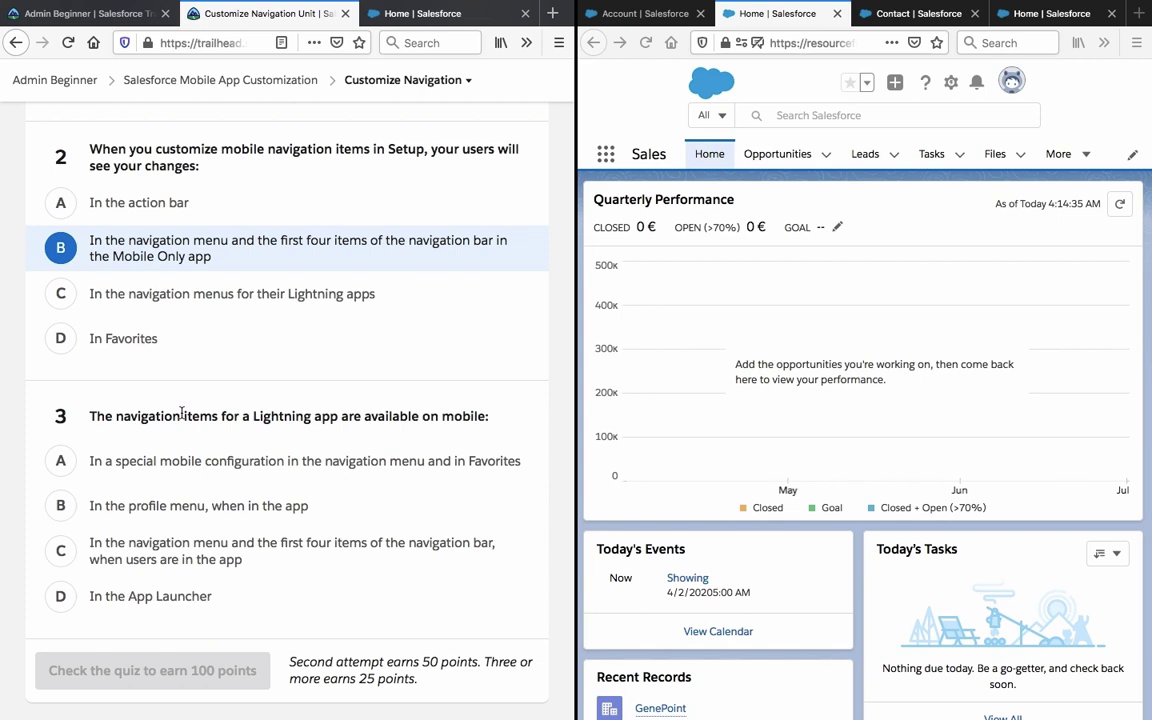
{"action": "left_click", "coordinate": [98, 551]}
- Review the selected quiz answers and submit the Customize Navigation quiz for checking
{"action": "scroll", "coordinate": [44, 641], "scroll_direction": "down", "scroll_amount": 2}
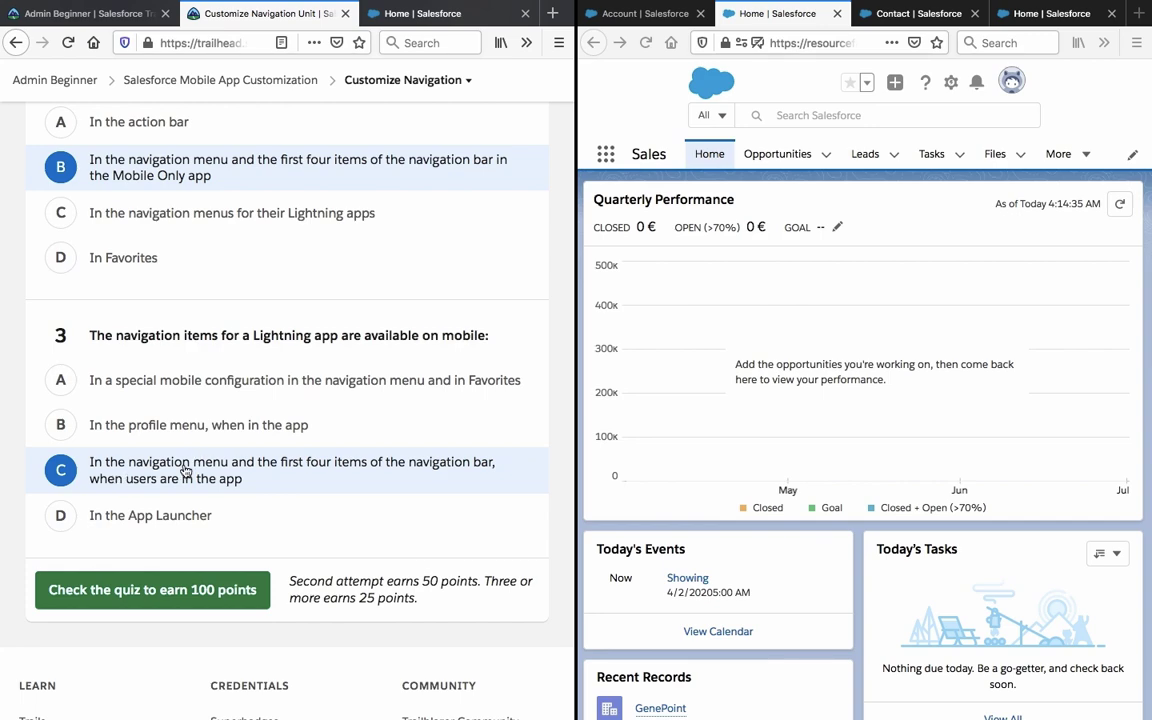
{"action": "scroll", "coordinate": [185, 470], "scroll_direction": "up", "scroll_amount": 5}
{"action": "scroll", "coordinate": [185, 470], "scroll_direction": "down", "scroll_amount": 4}
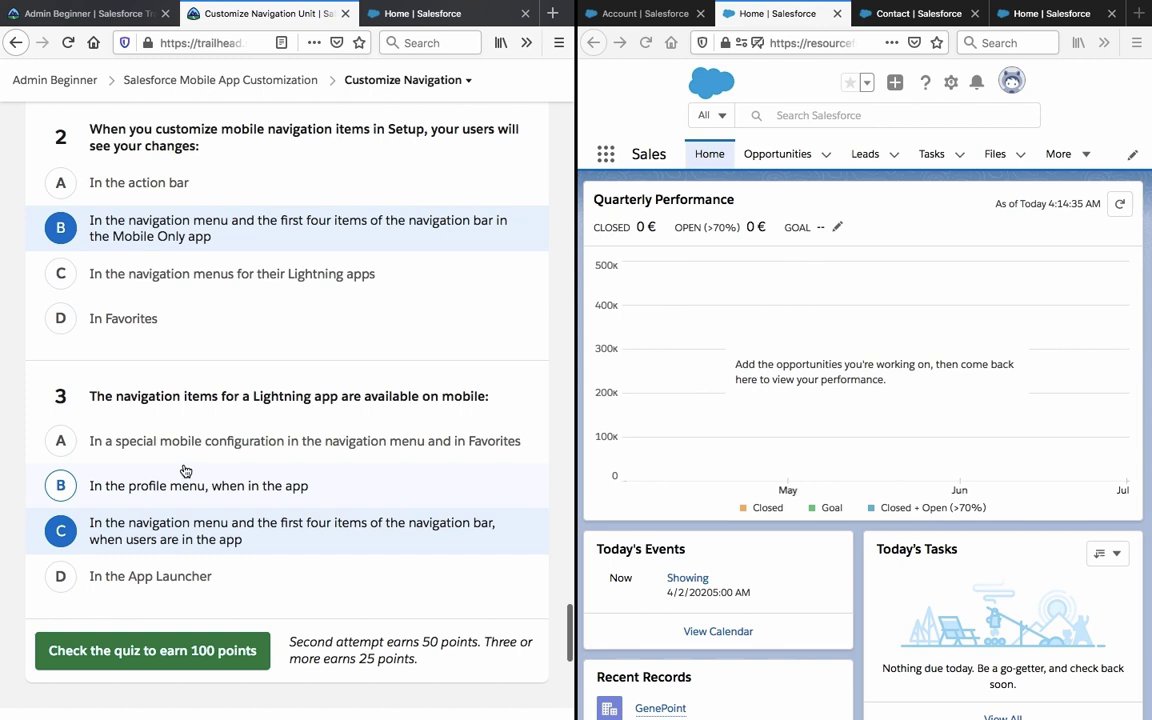
{"action": "left_click", "coordinate": [160, 663]}
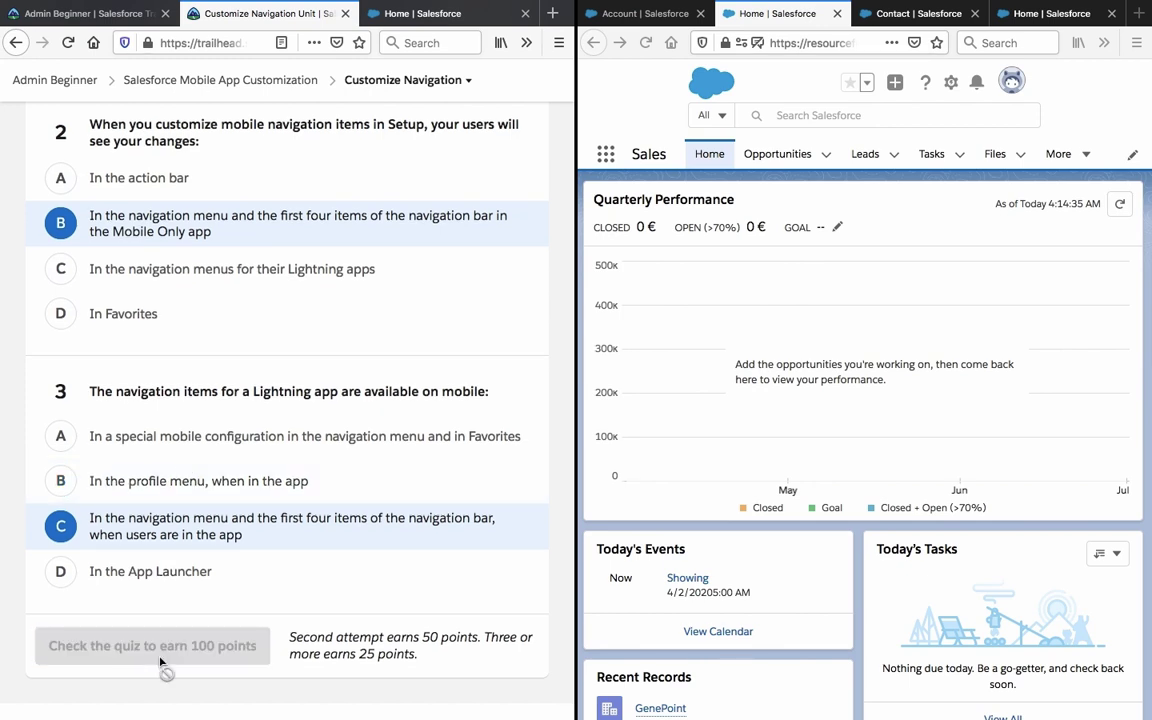